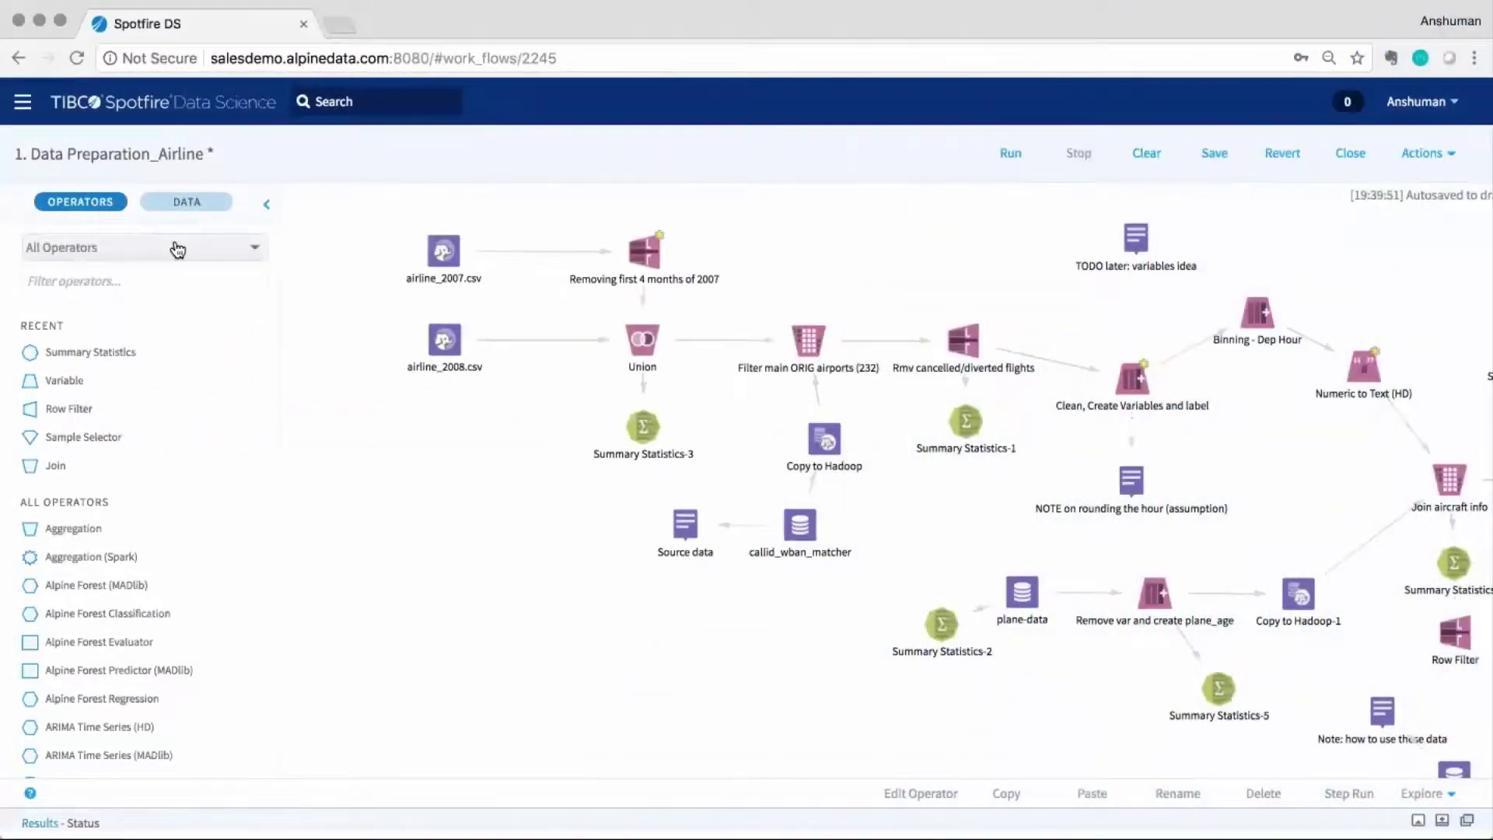
Step: Filter the operator palette to Transform and review the Filter main ORIG airports join (Origin = CALLID) unchanged
left_click(175, 247)
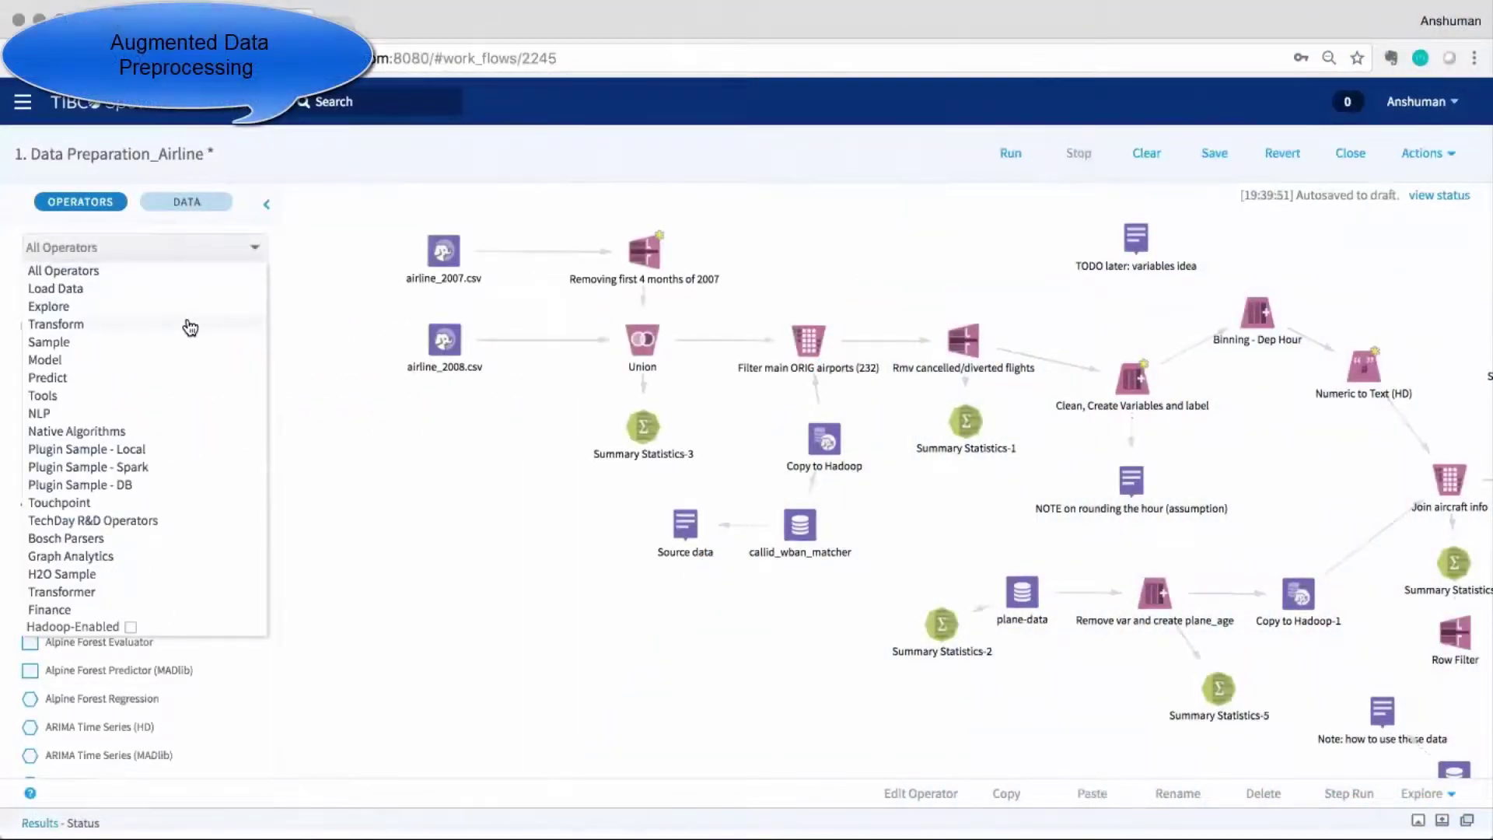
left_click(189, 323)
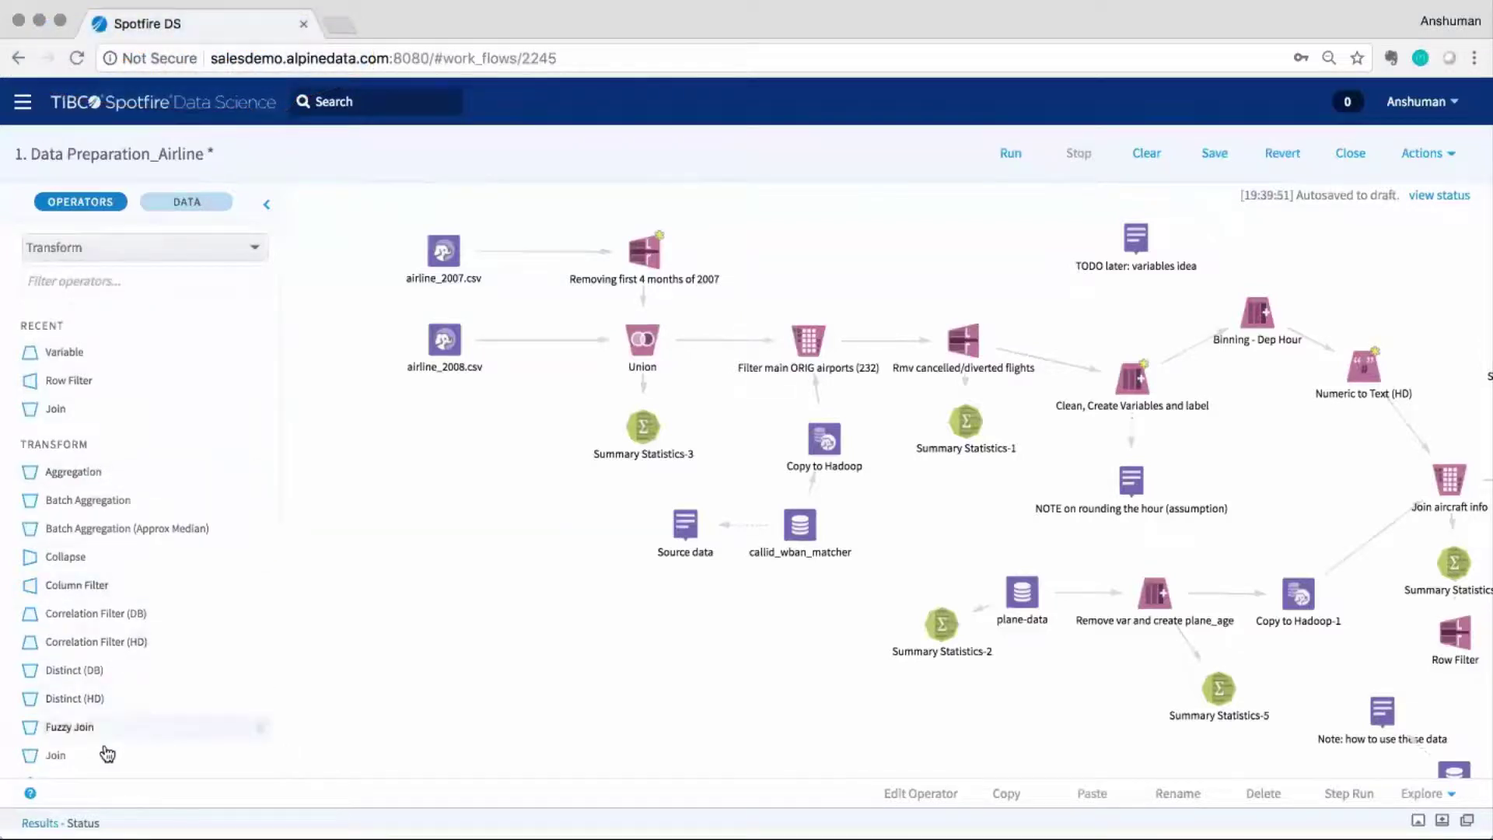
left_click(808, 342)
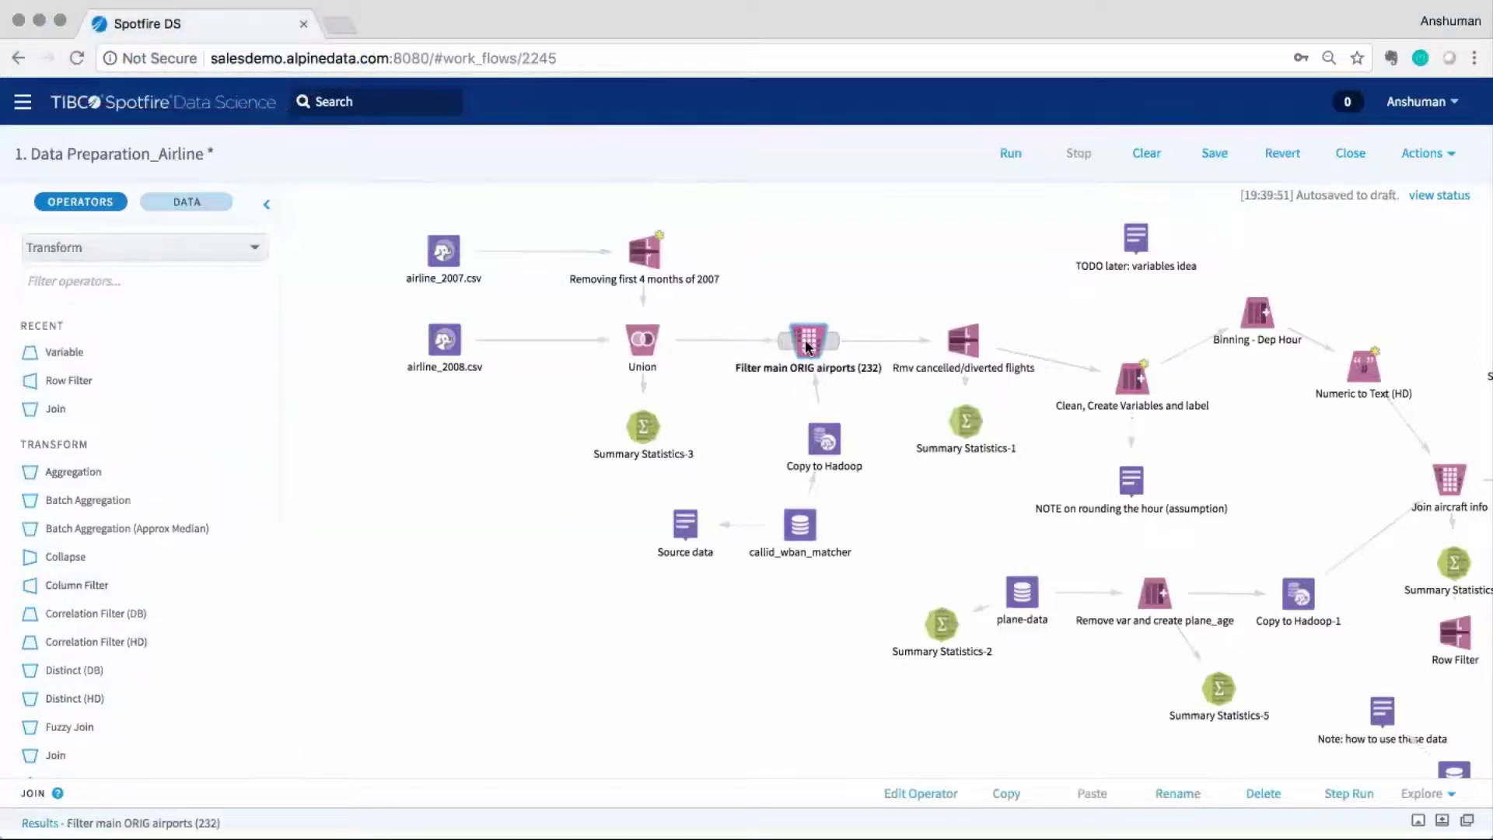
double_click(808, 342)
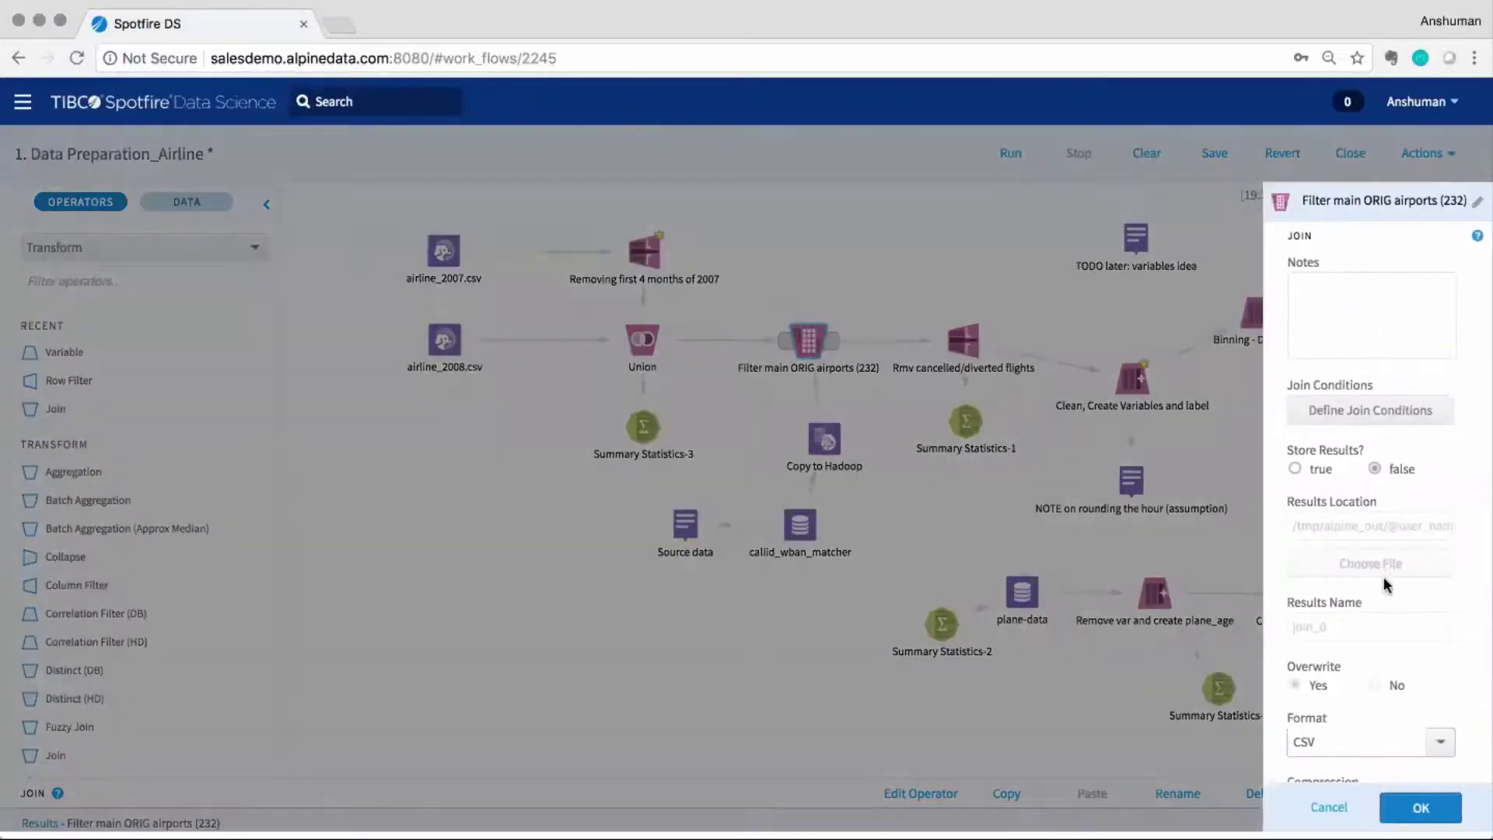
left_click(1428, 412)
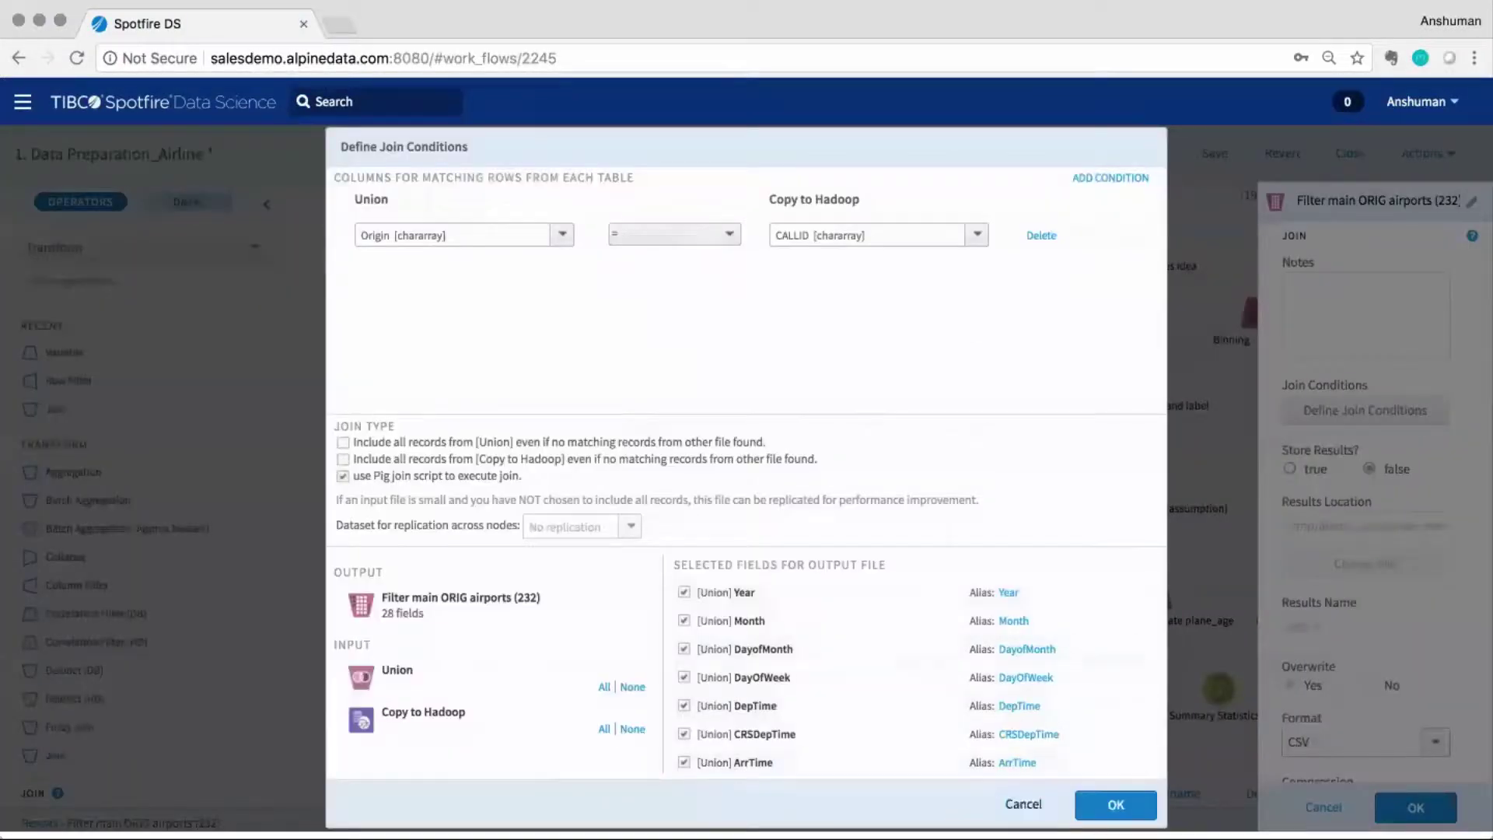
left_click(1023, 804)
left_click(245, 651)
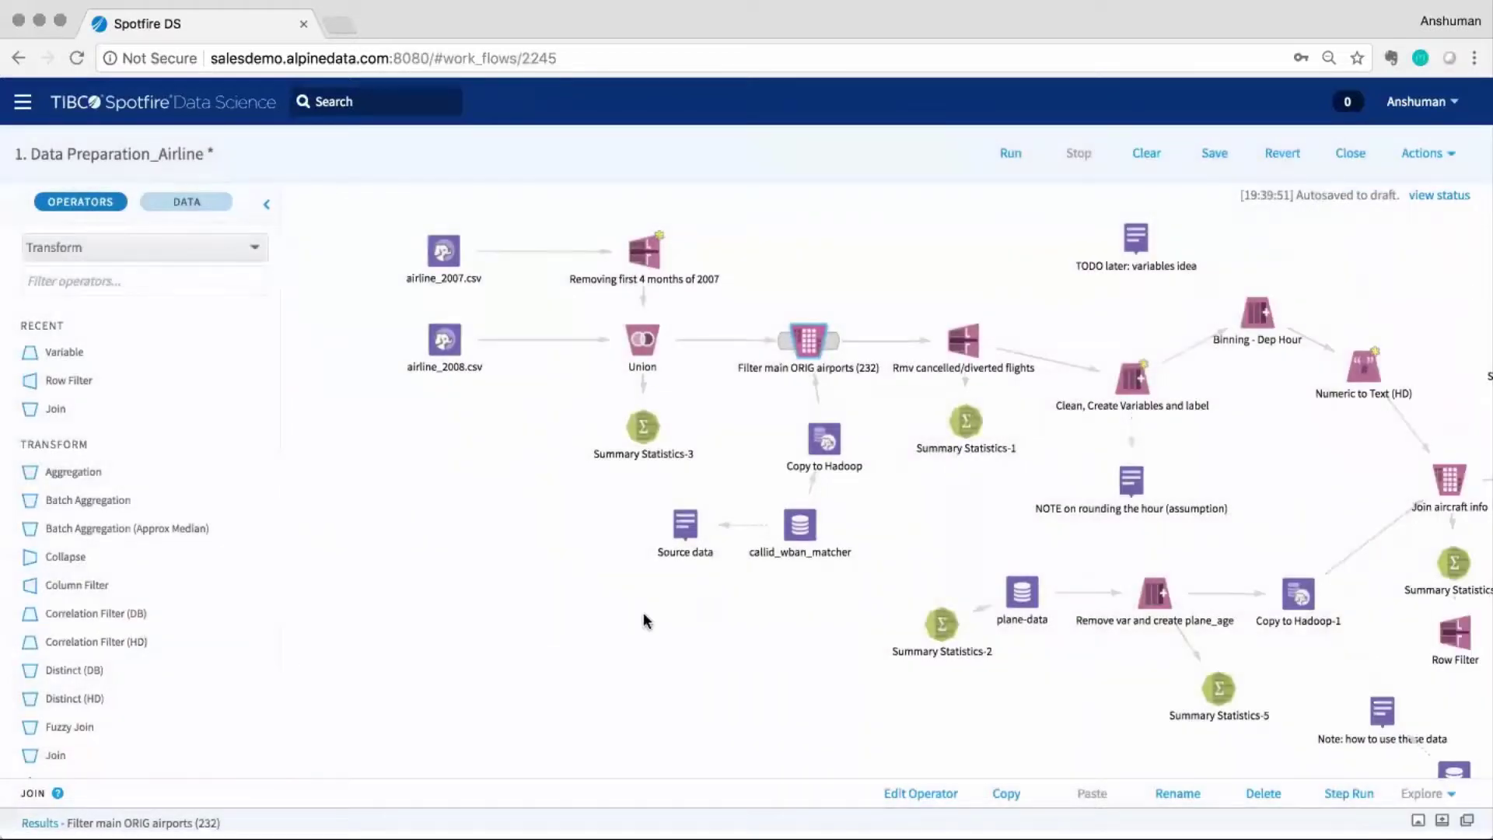
double_click(1155, 400)
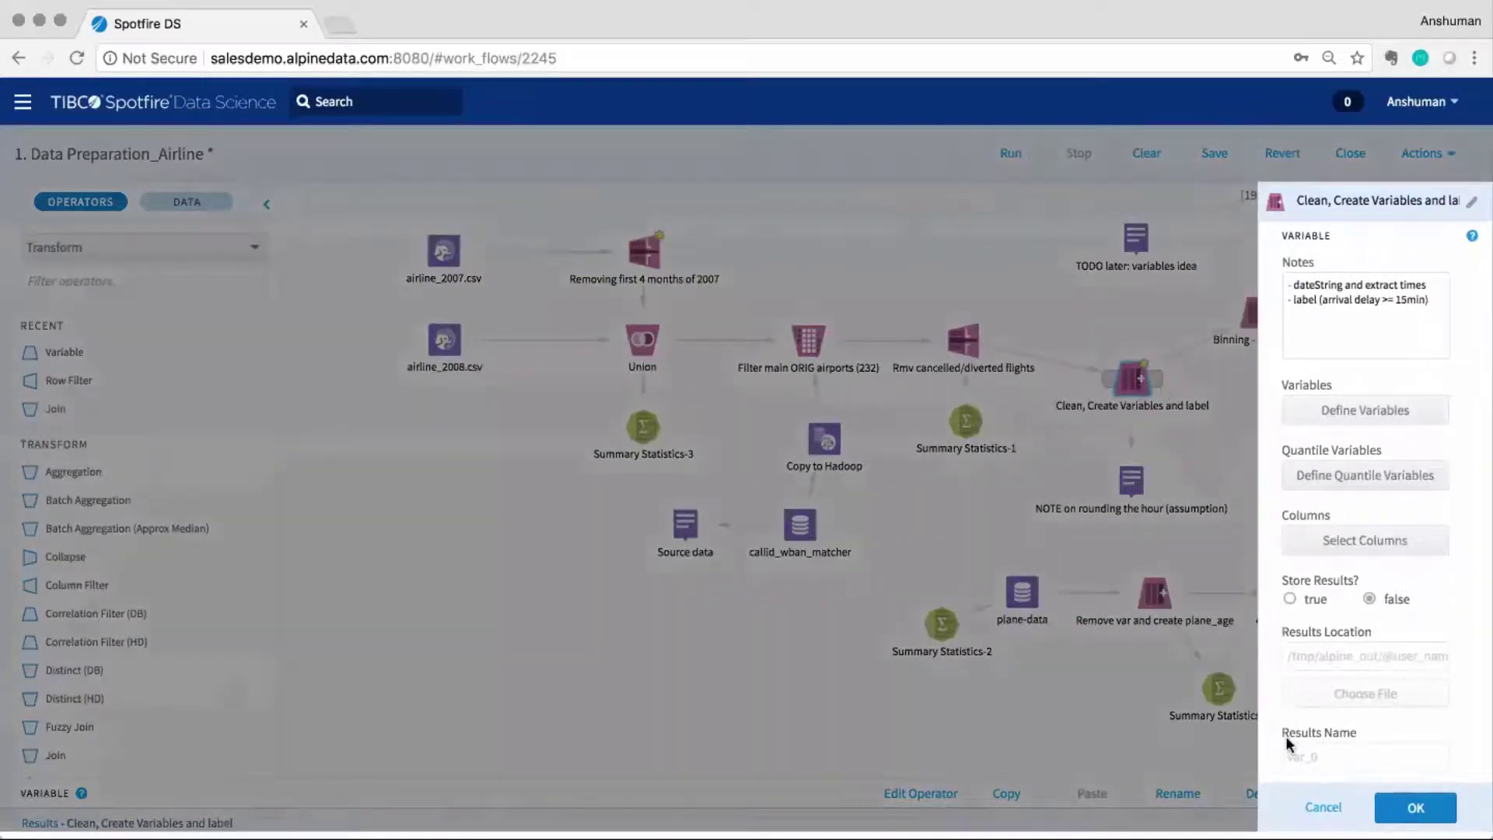
left_click(1323, 807)
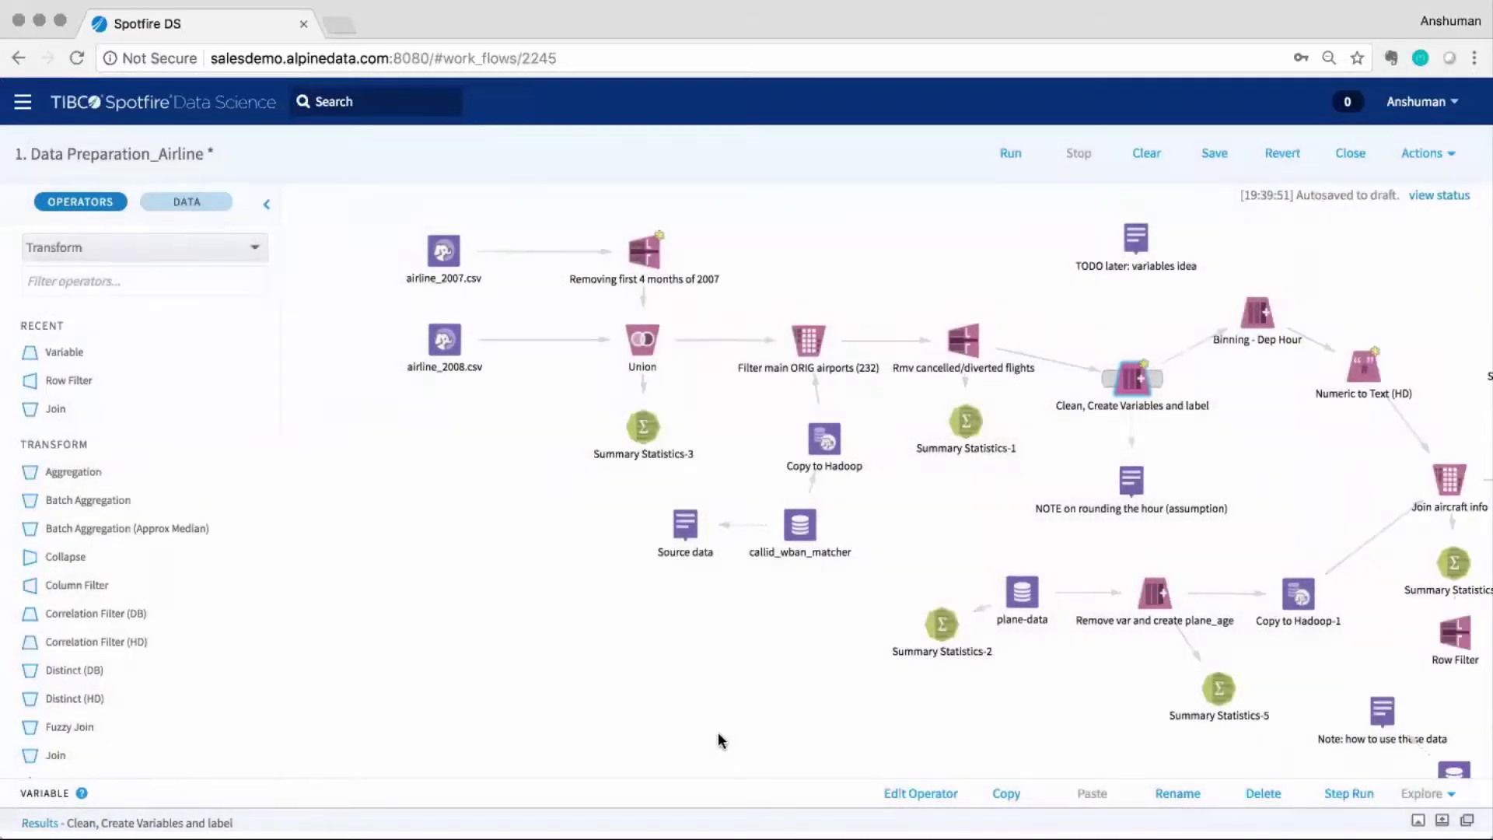
scroll(144, 542, "down", 5)
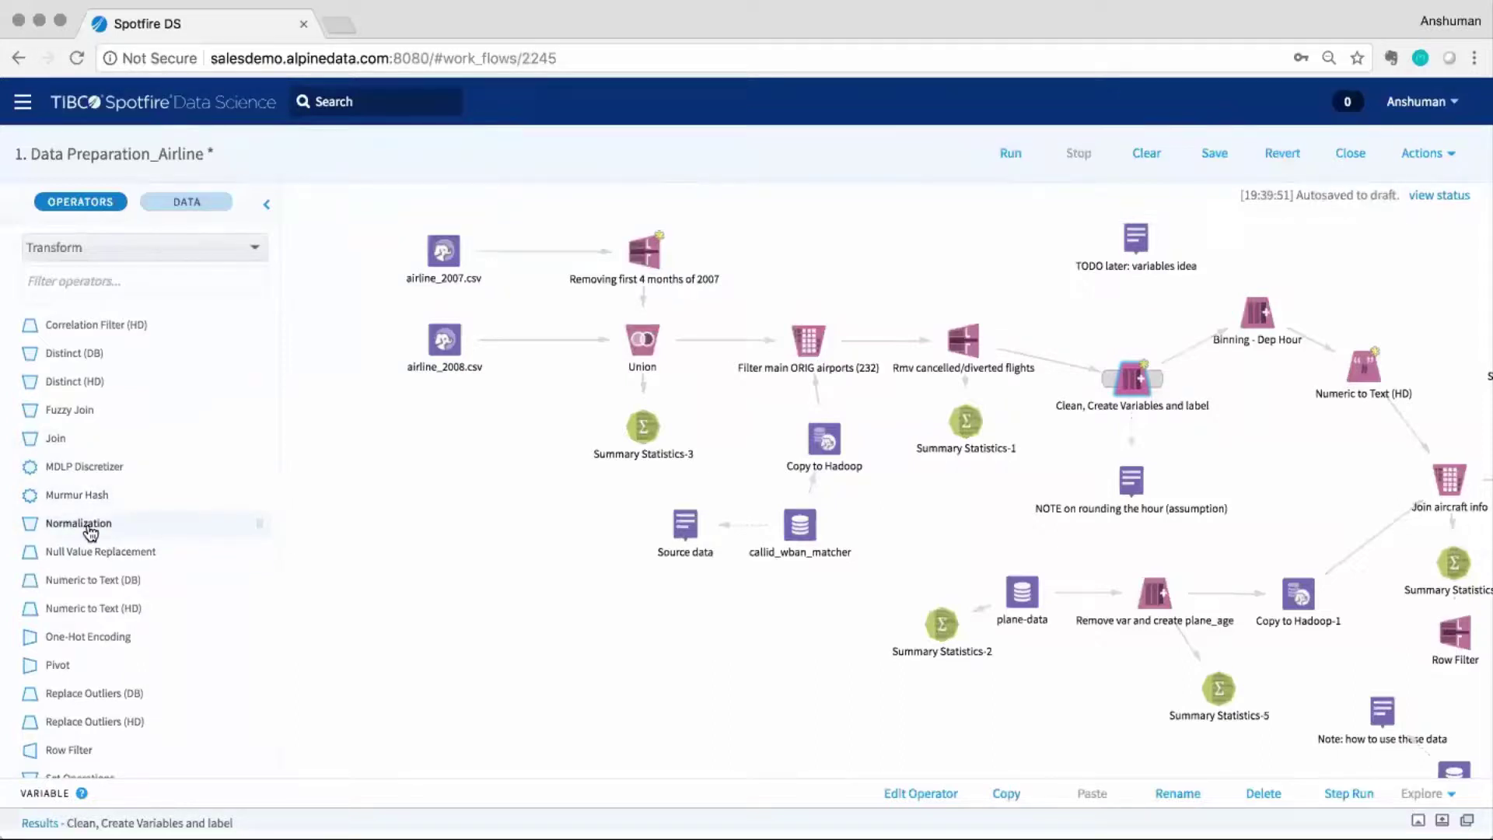
mouse_move(90, 533)
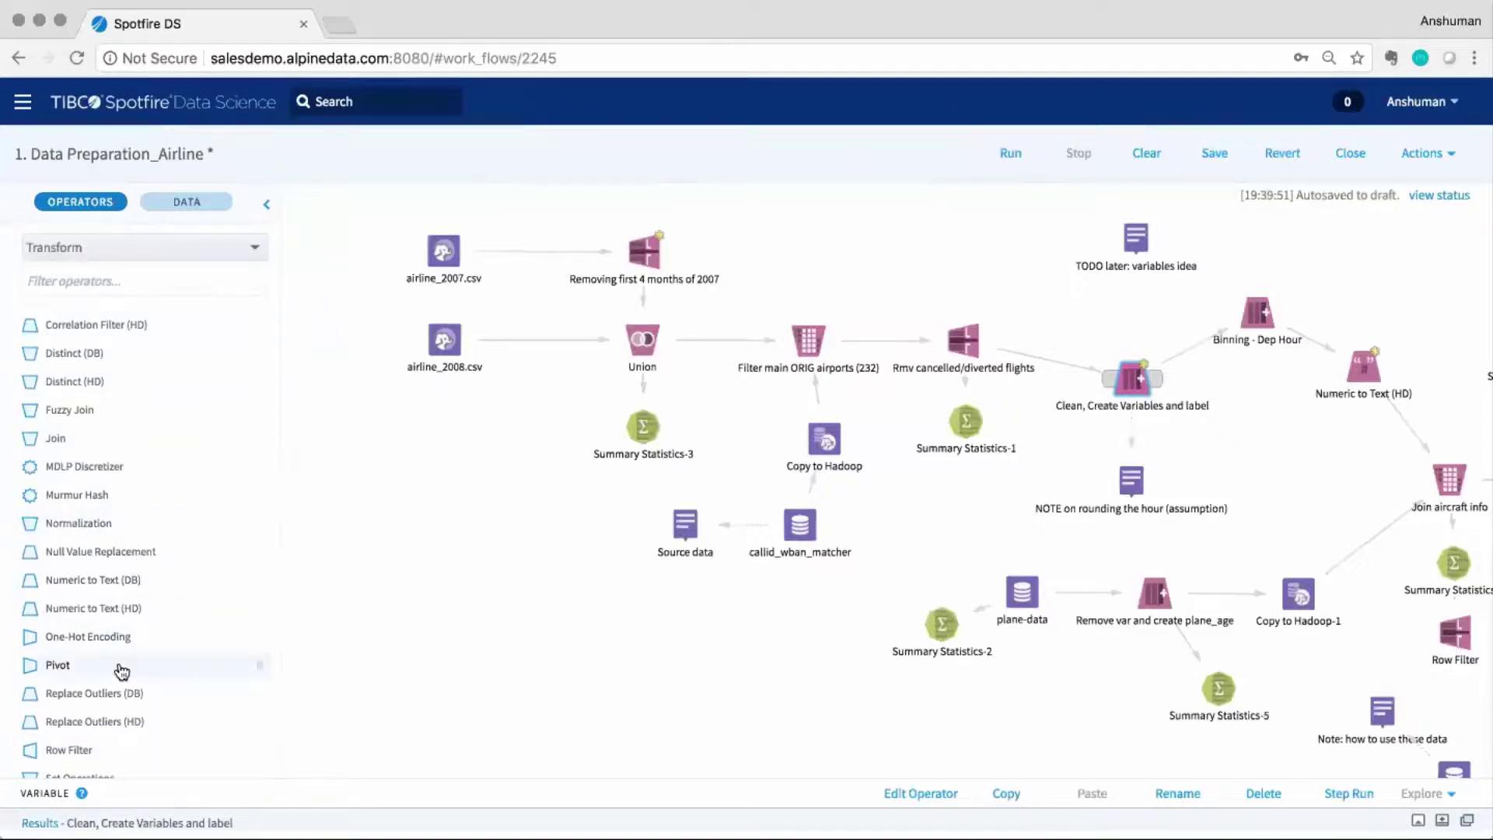
scroll(120, 669, "down", 3)
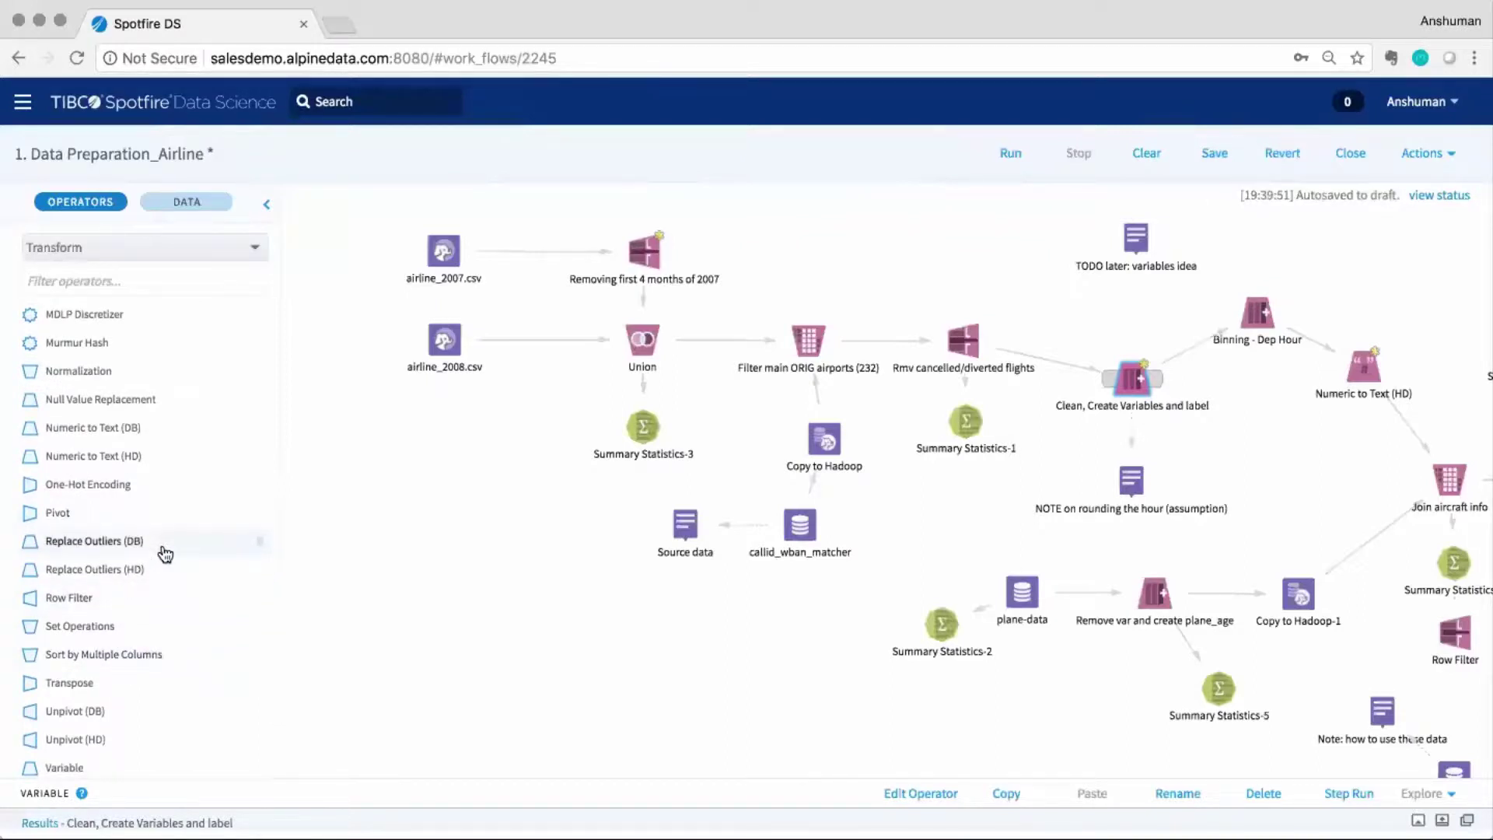
scroll(166, 614, "down", 3)
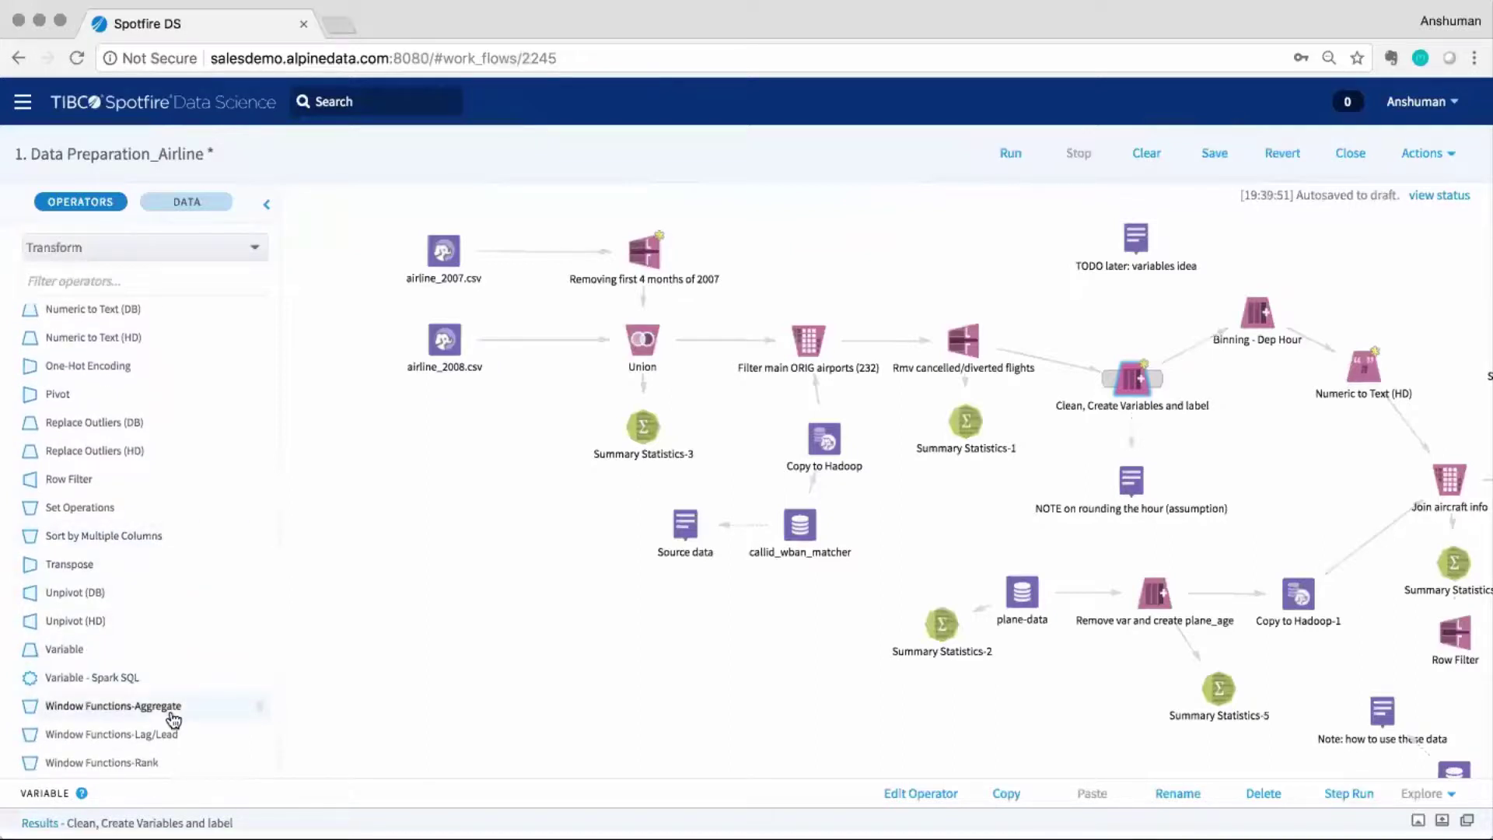
mouse_move(173, 719)
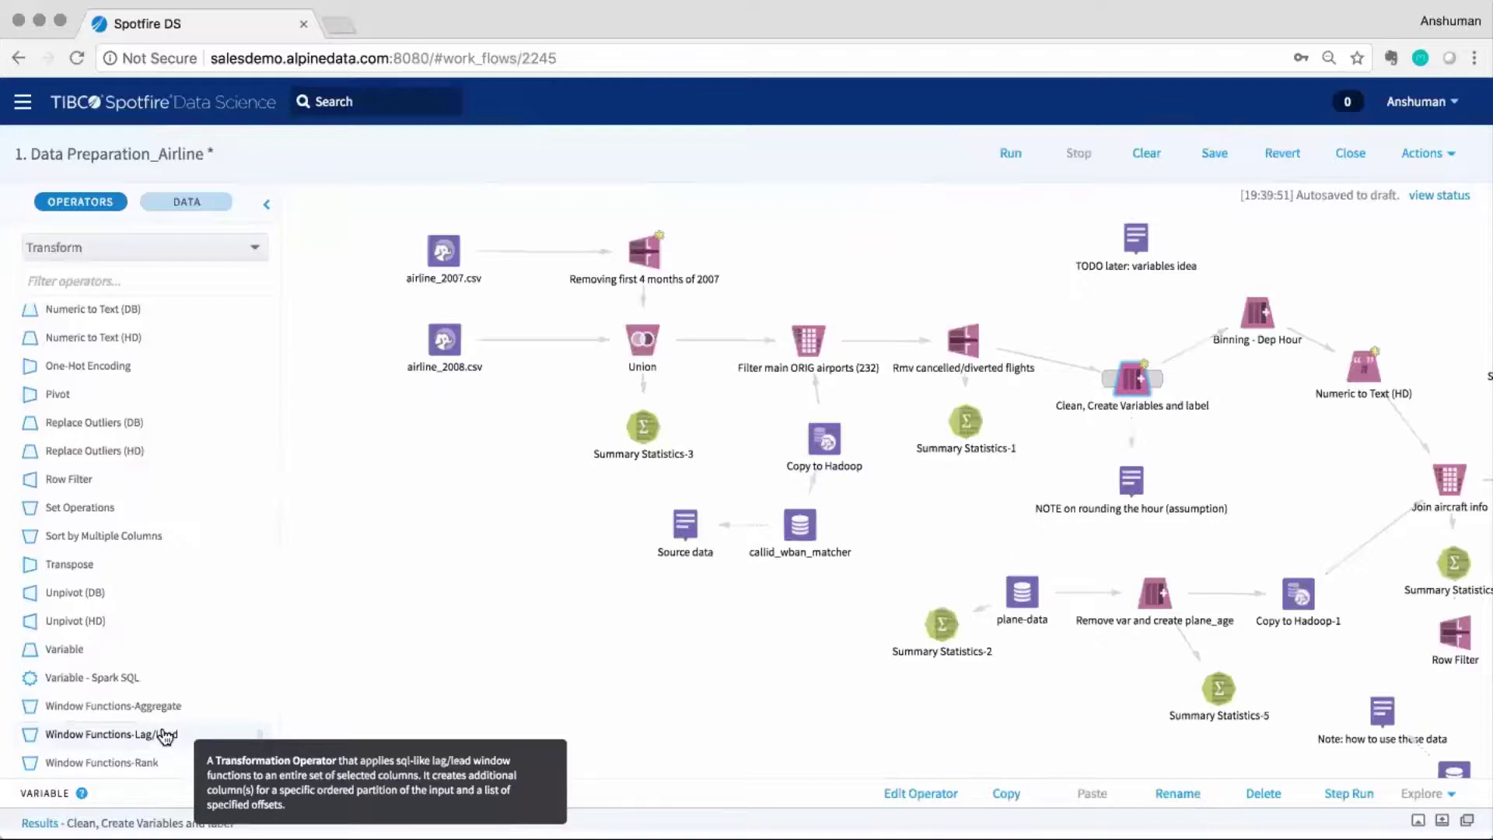
left_click(538, 622)
scroll(946, 488, "right", 5)
Step: Leave the airline workflow and drag a Sub-Flow operator, found by filtering 'sub', onto the canvas
scroll(946, 488, "right", 10)
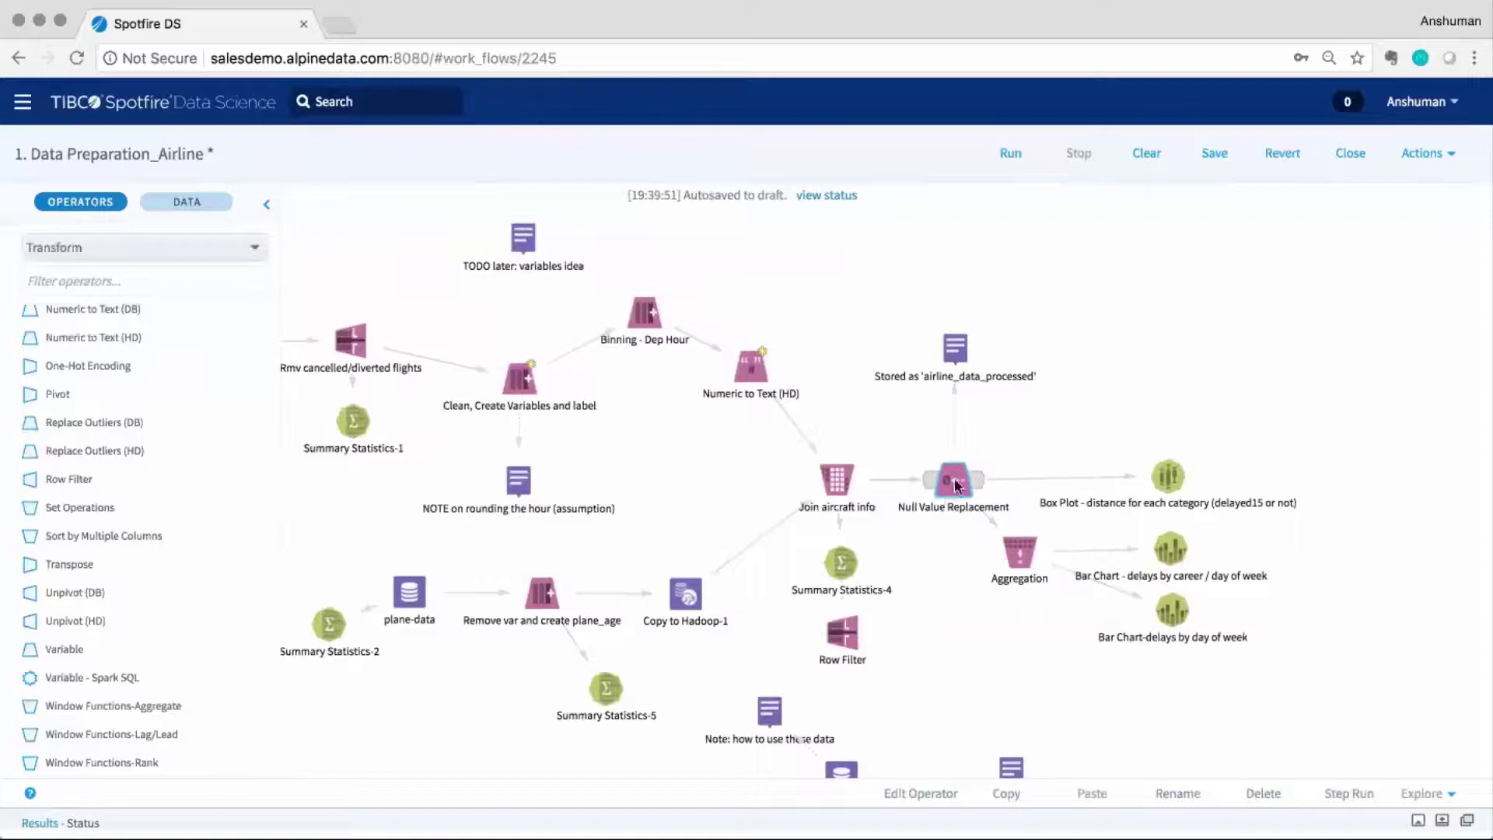
left_click(1209, 154)
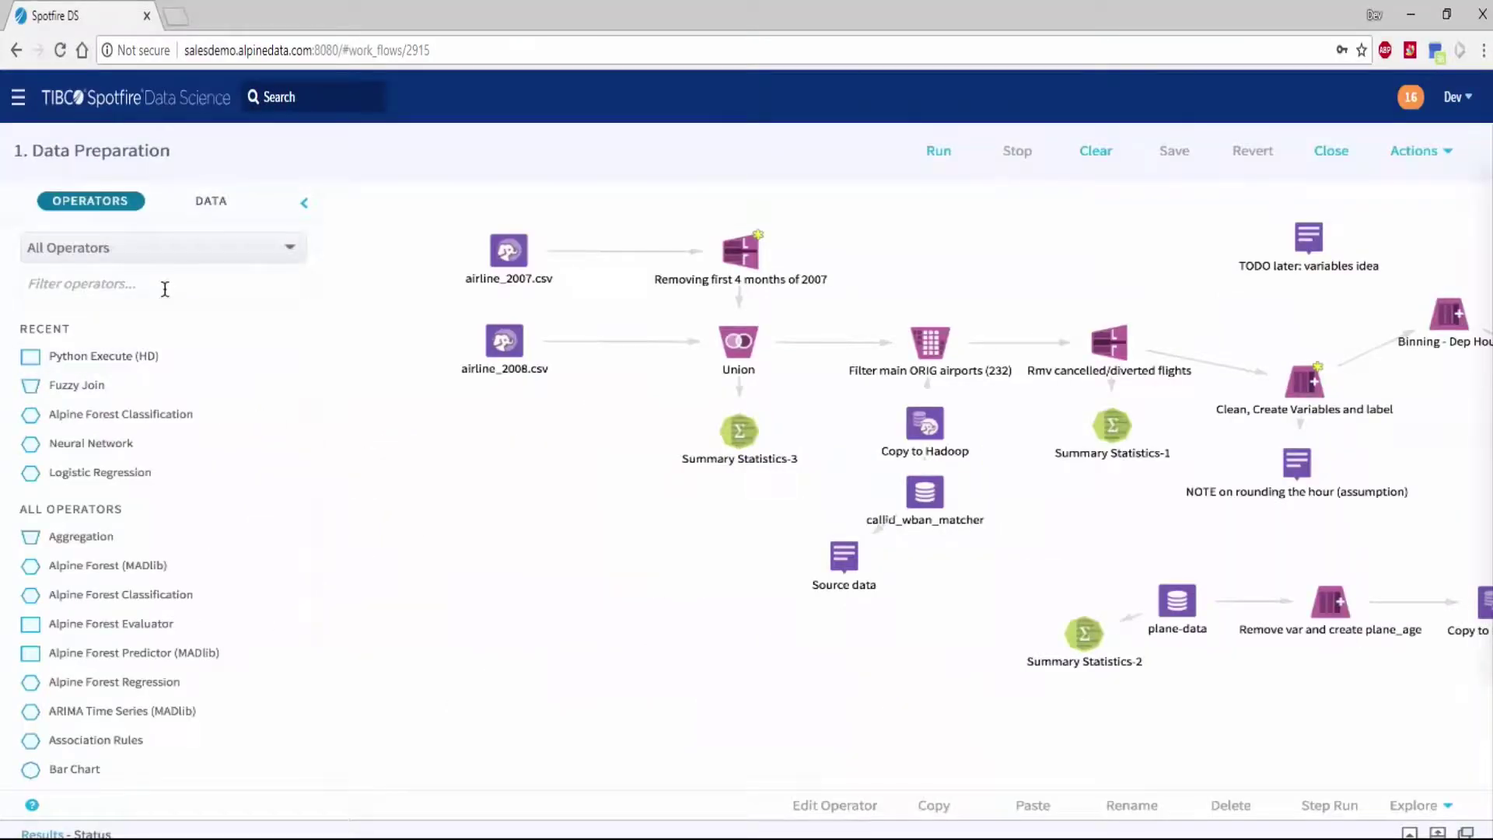
left_click(165, 288)
type("sub")
left_click_drag(78, 322, 606, 579)
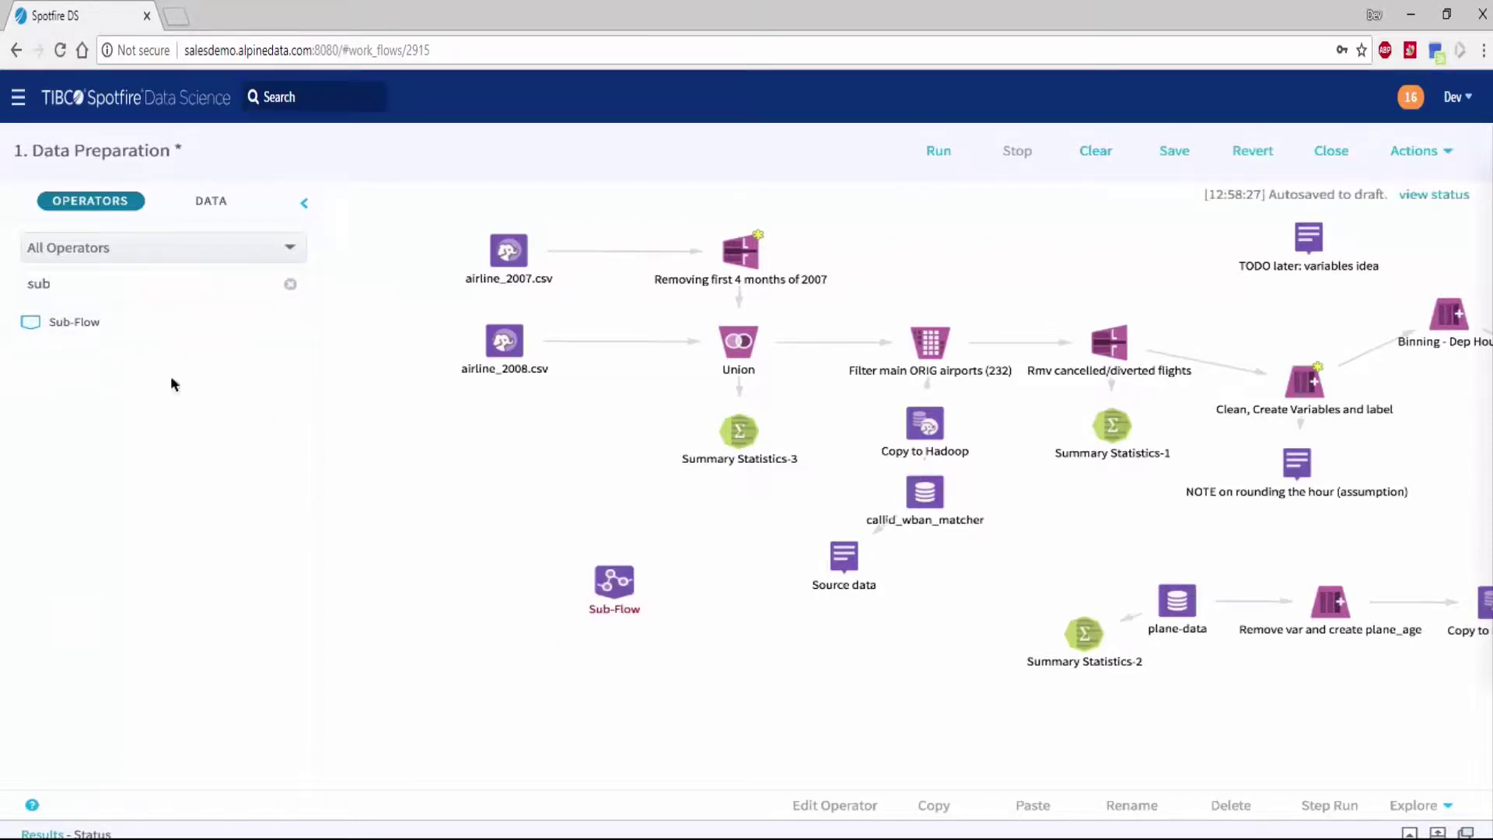
Step: Try '2. Data Preparation - Weather' as the Sub-Flow's workflow, then discard the settings
double_click(615, 587)
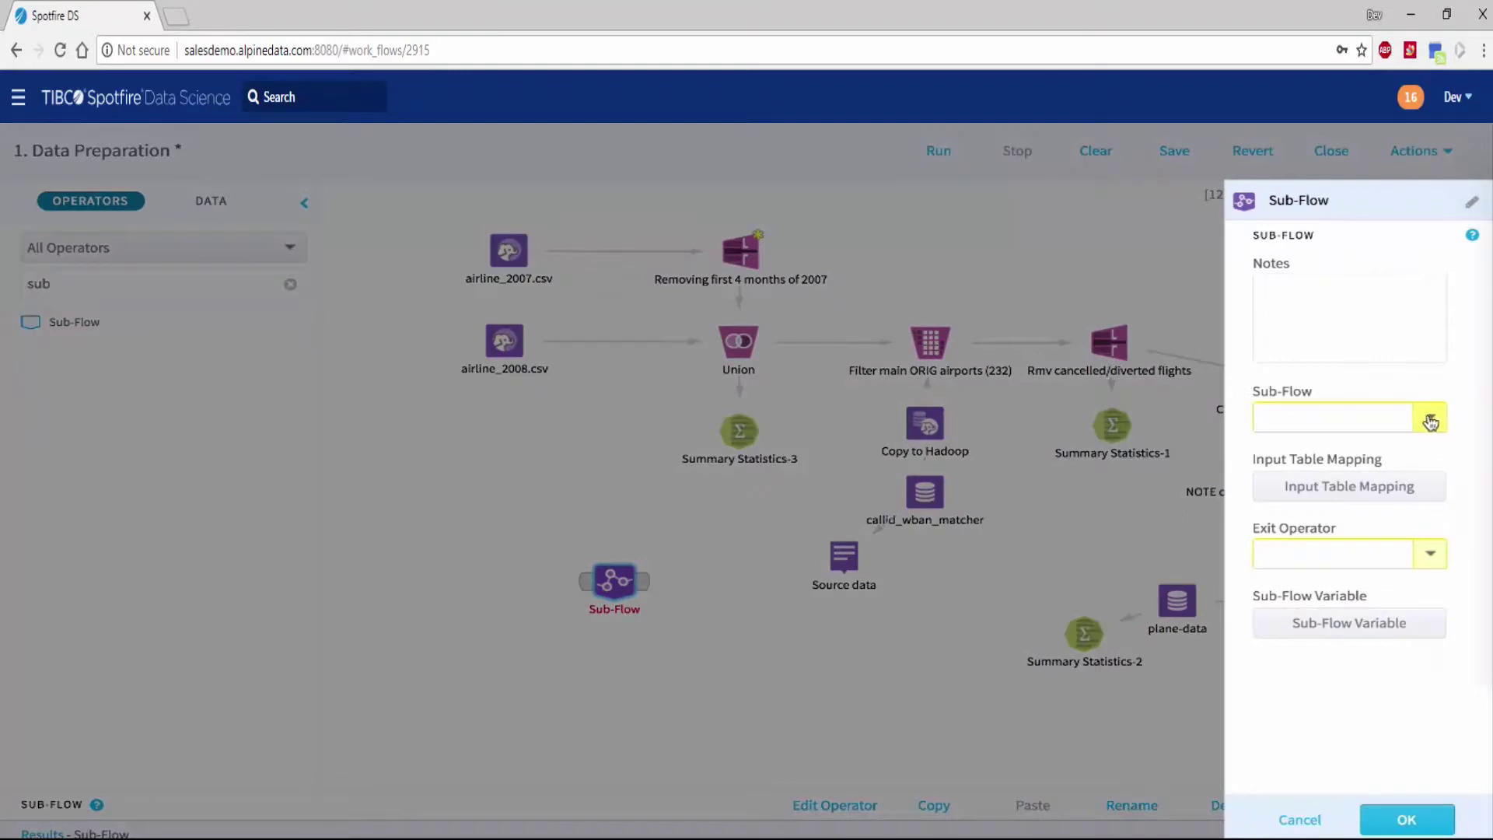
left_click(1429, 422)
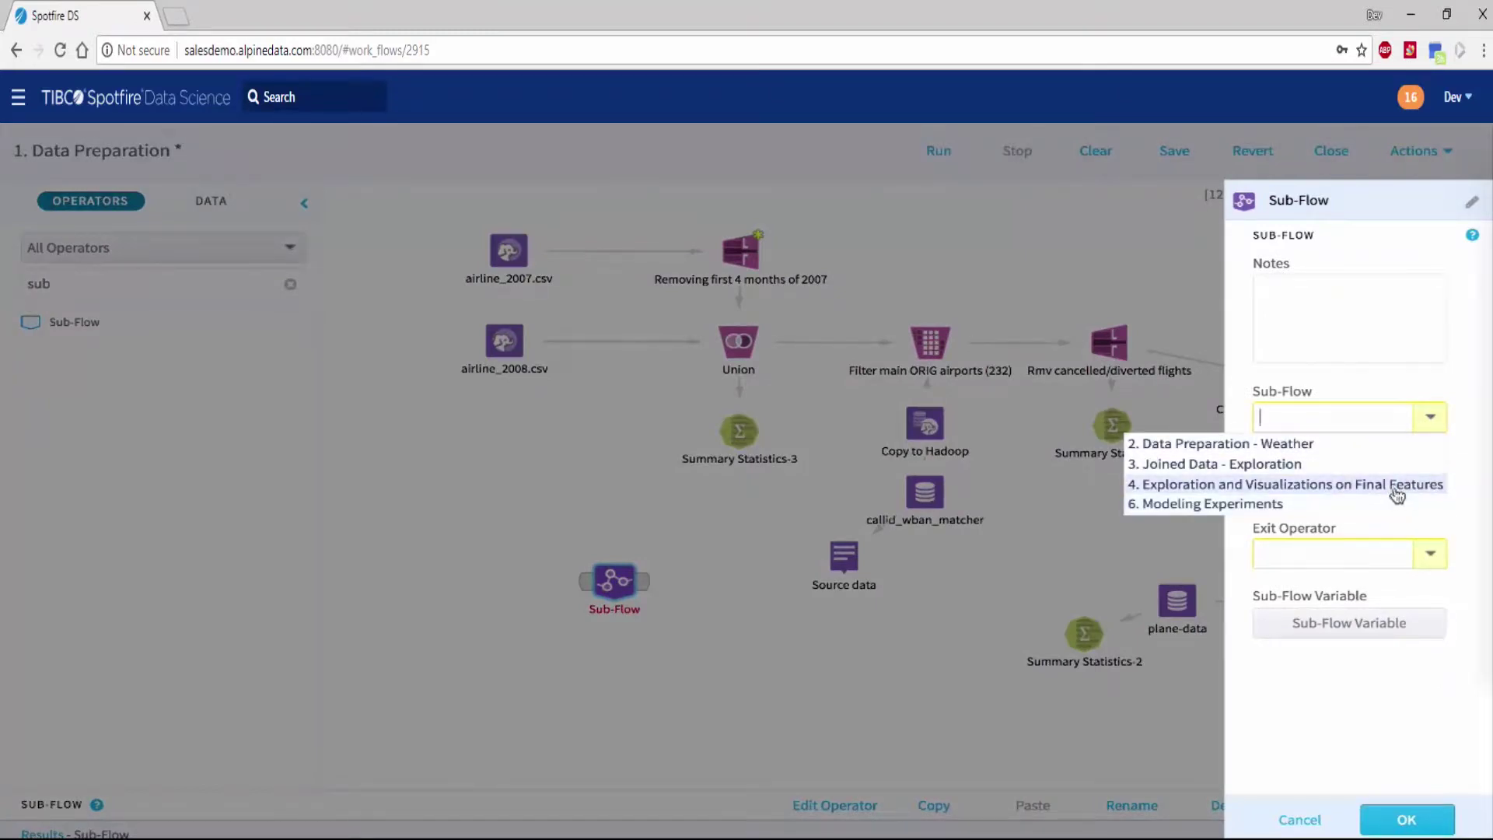
left_click(1389, 445)
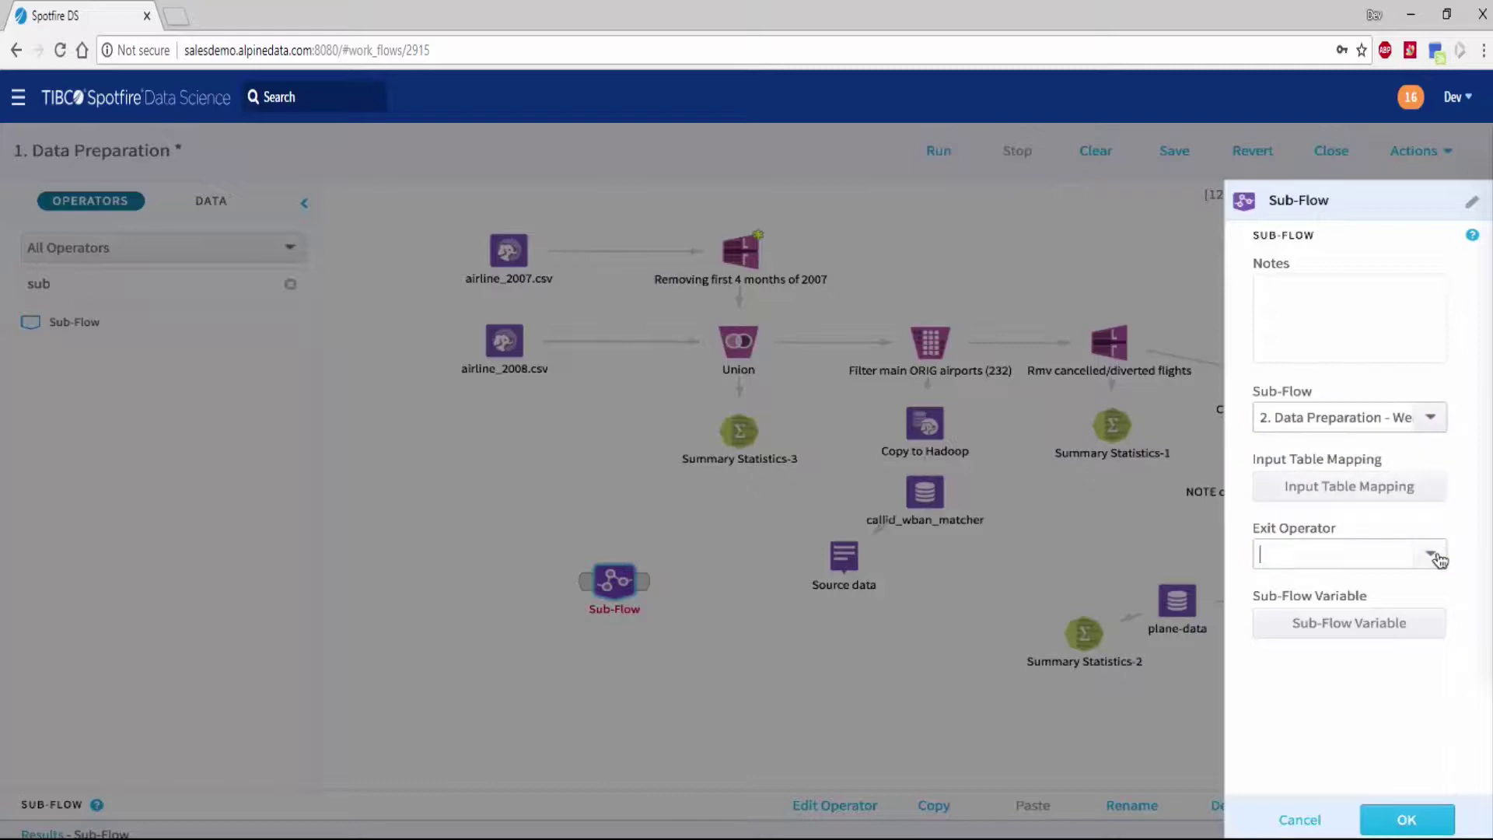
left_click(1306, 821)
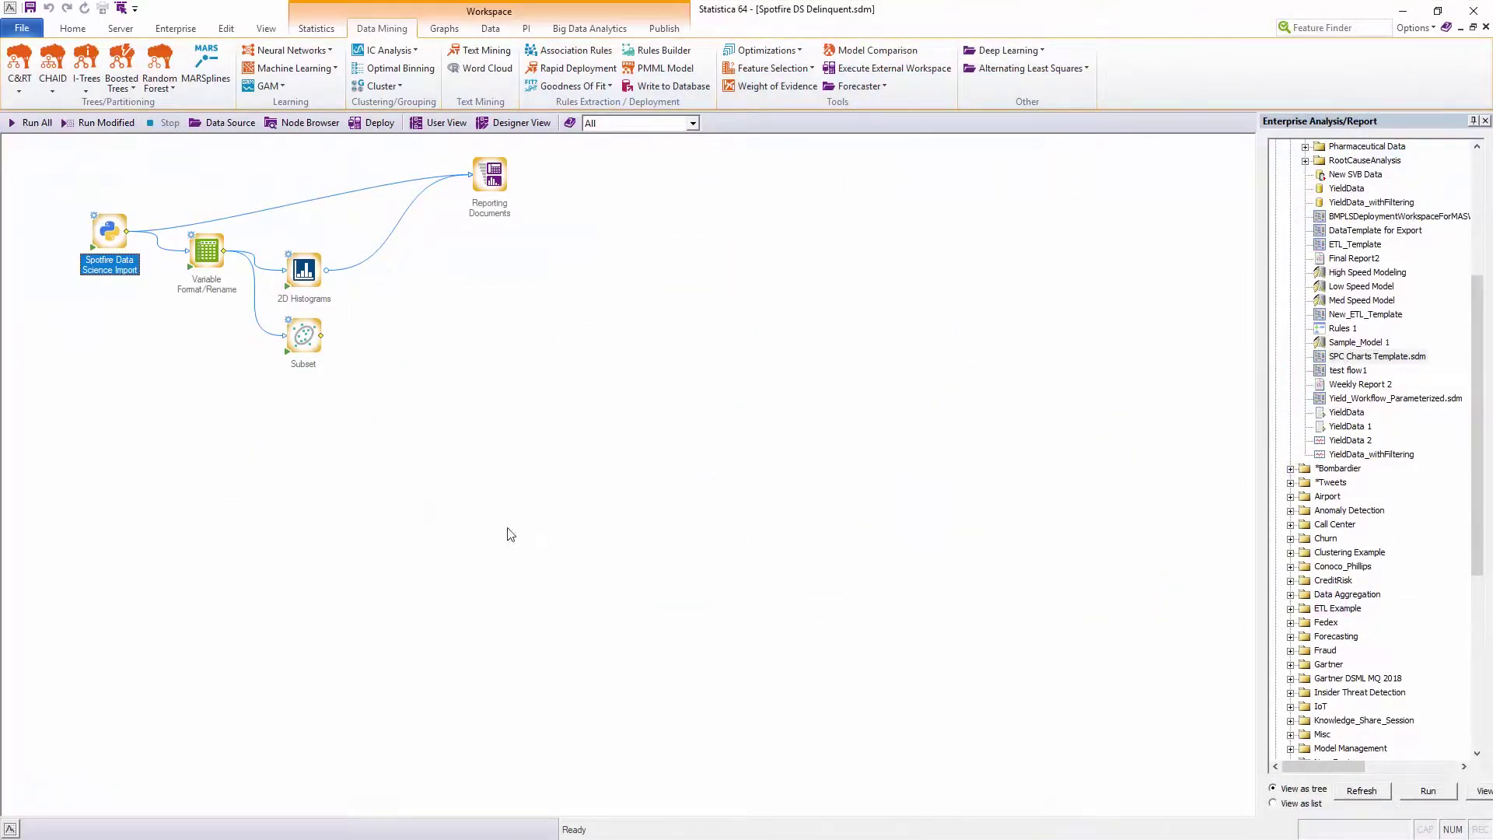
Step: Check the Spotfire Data Science Import node's Connection and Assets point to the Data Preparation_Airline workfile, then accept
double_click(95, 222)
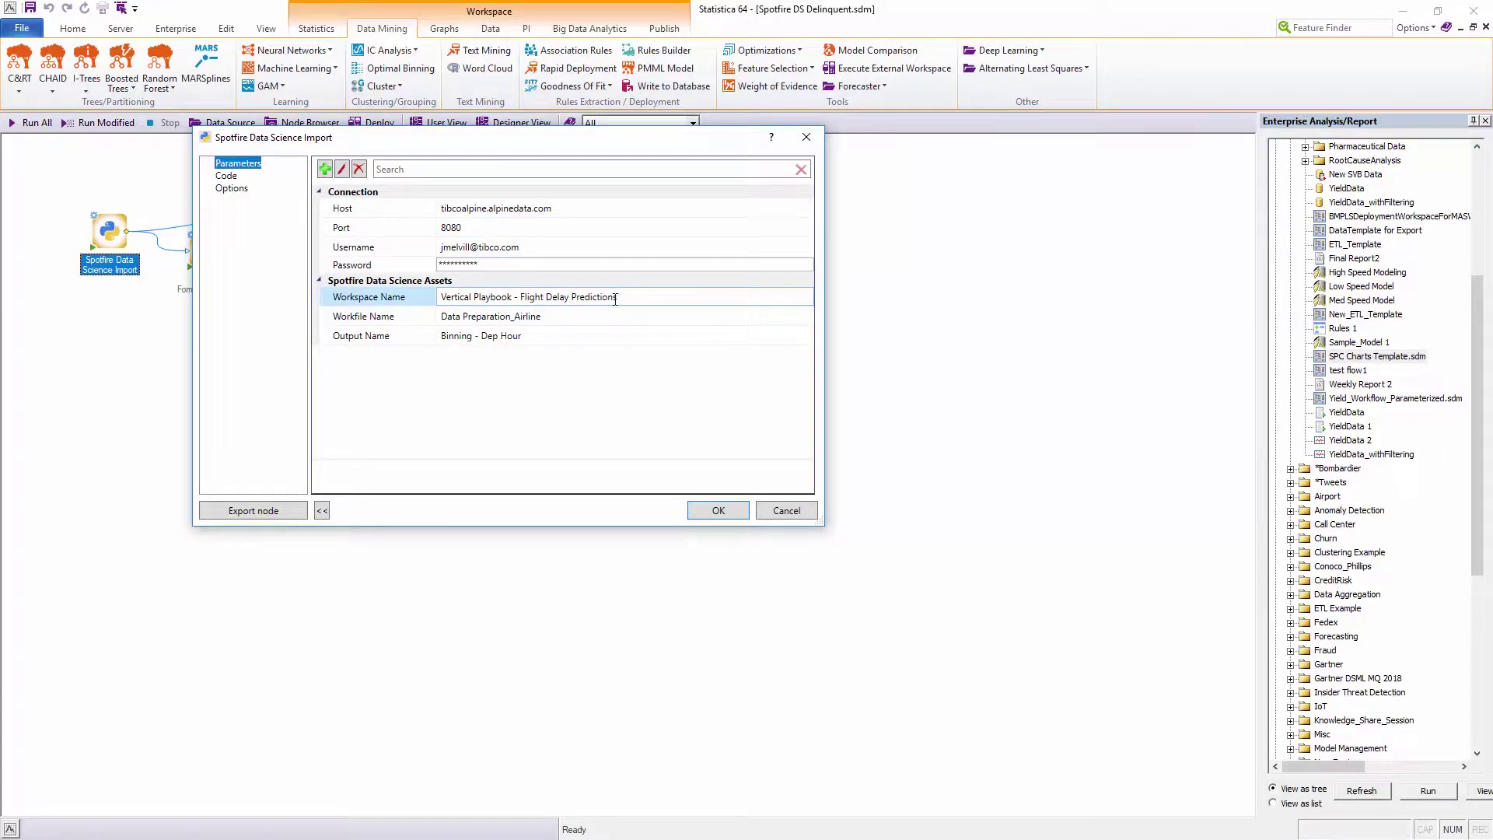
left_click_drag(545, 316, 434, 316)
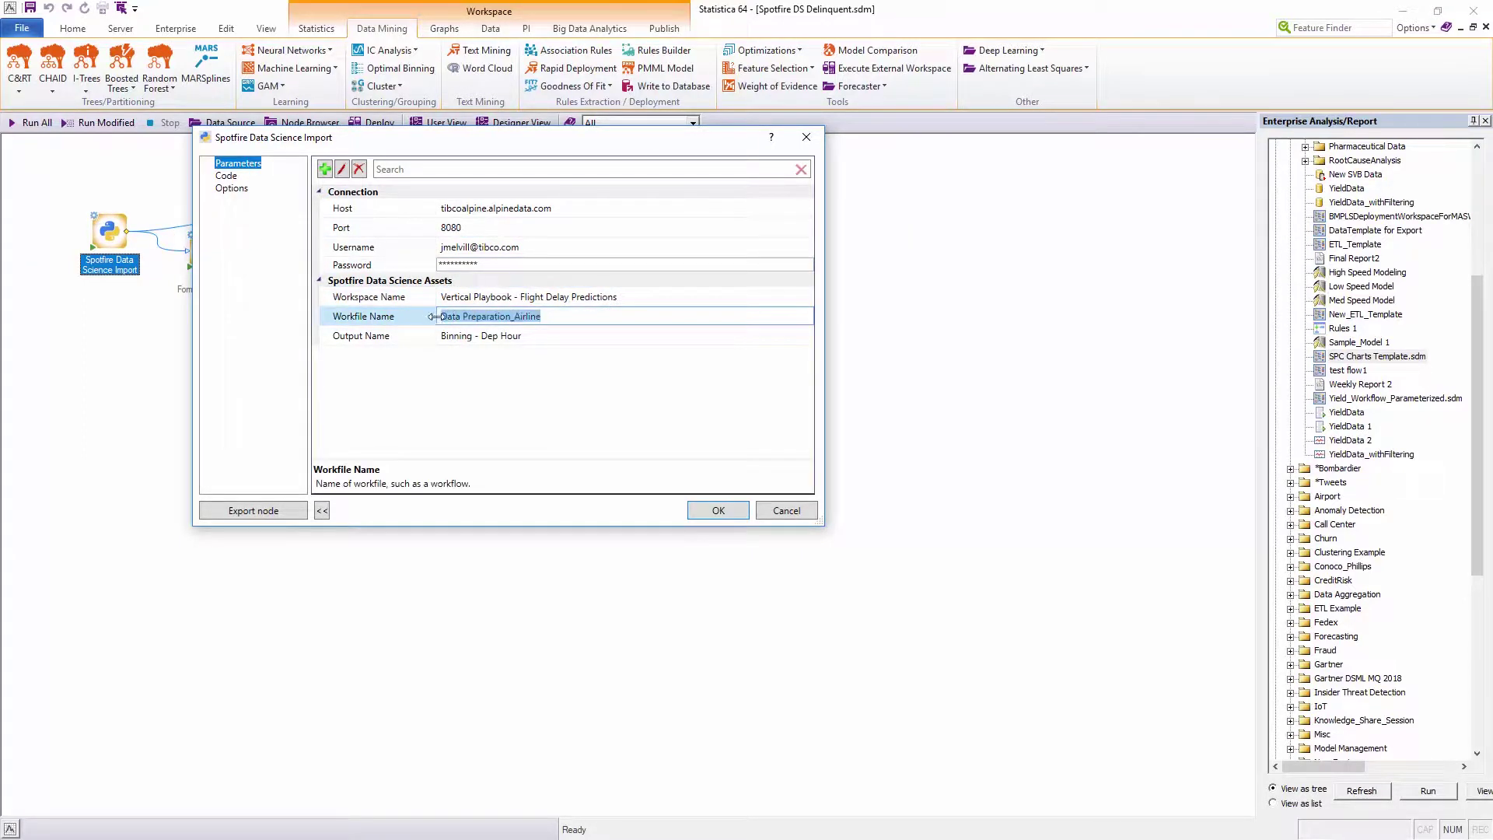
left_click(718, 510)
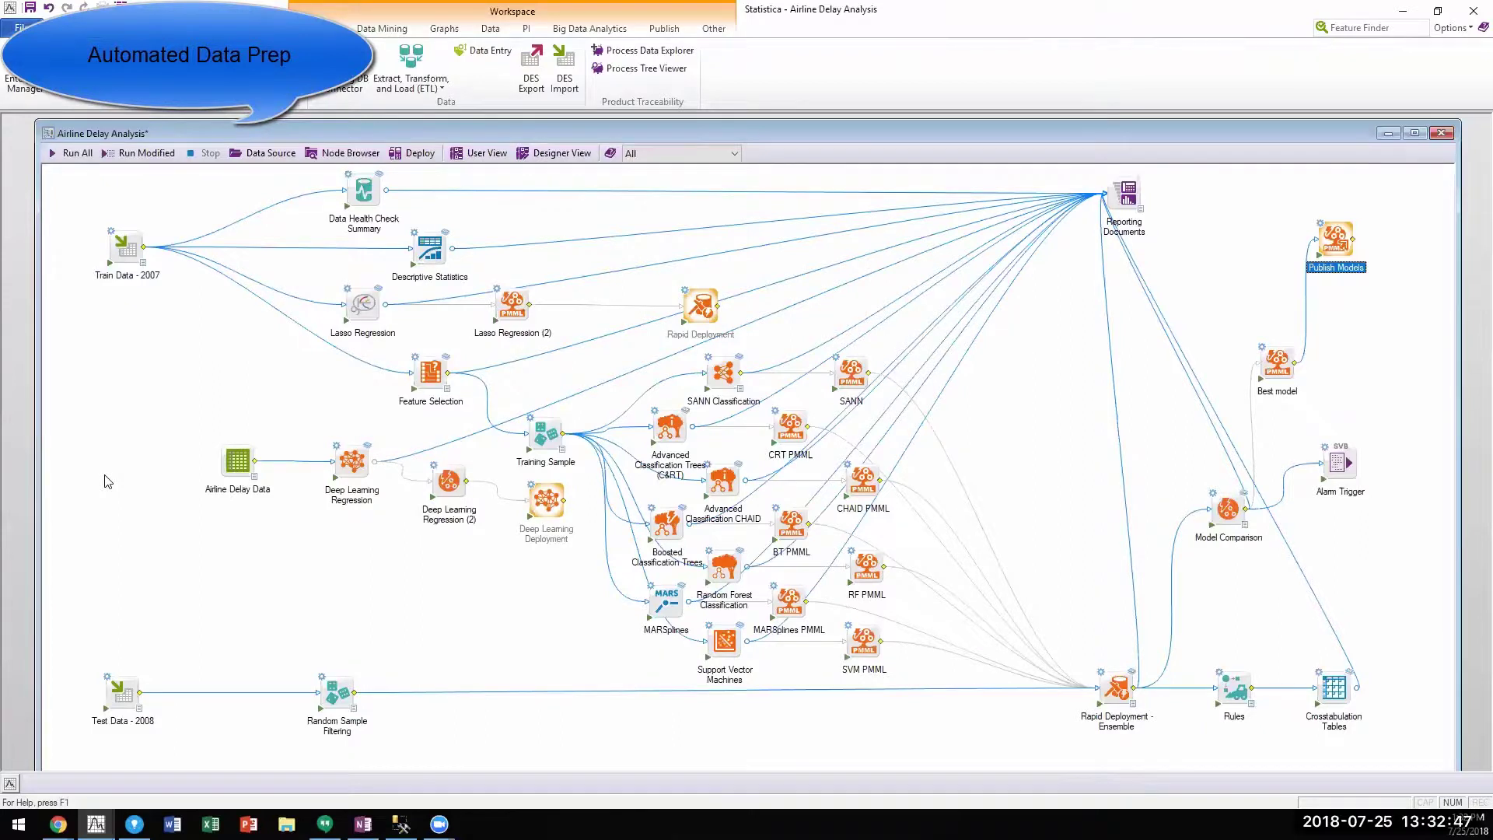
left_click(365, 191)
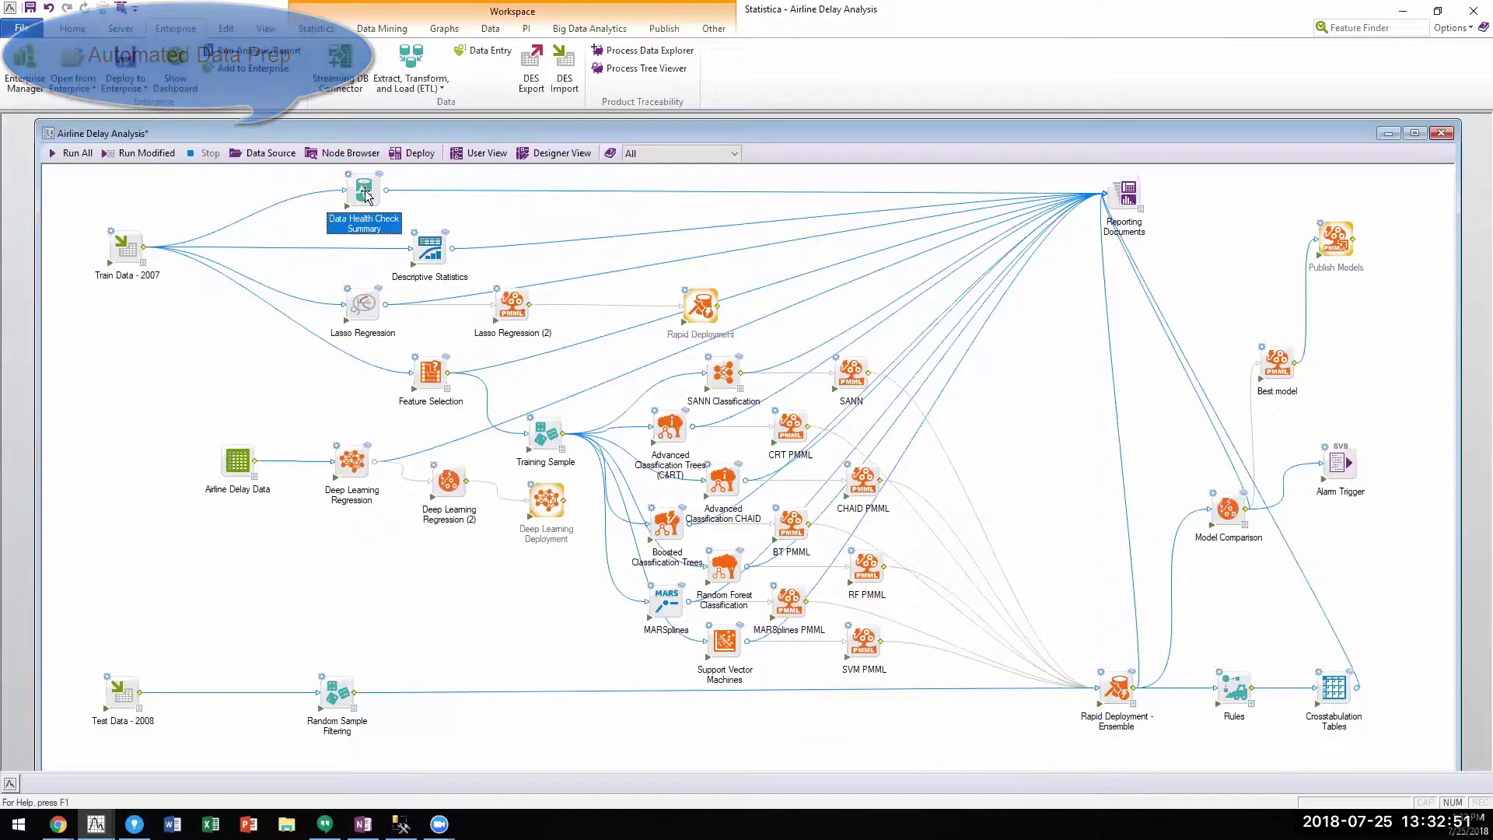
double_click(349, 181)
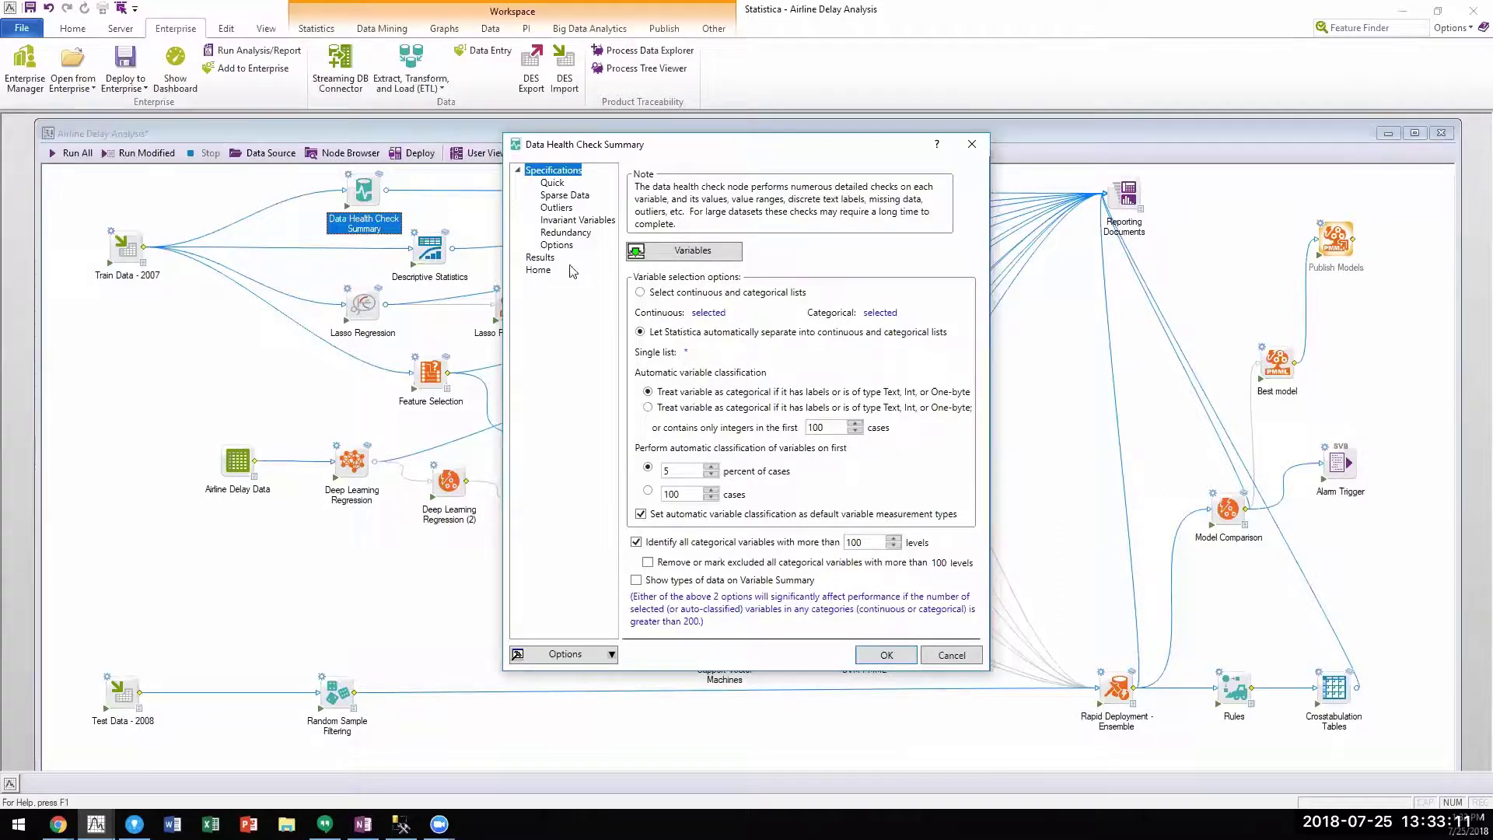
left_click(555, 245)
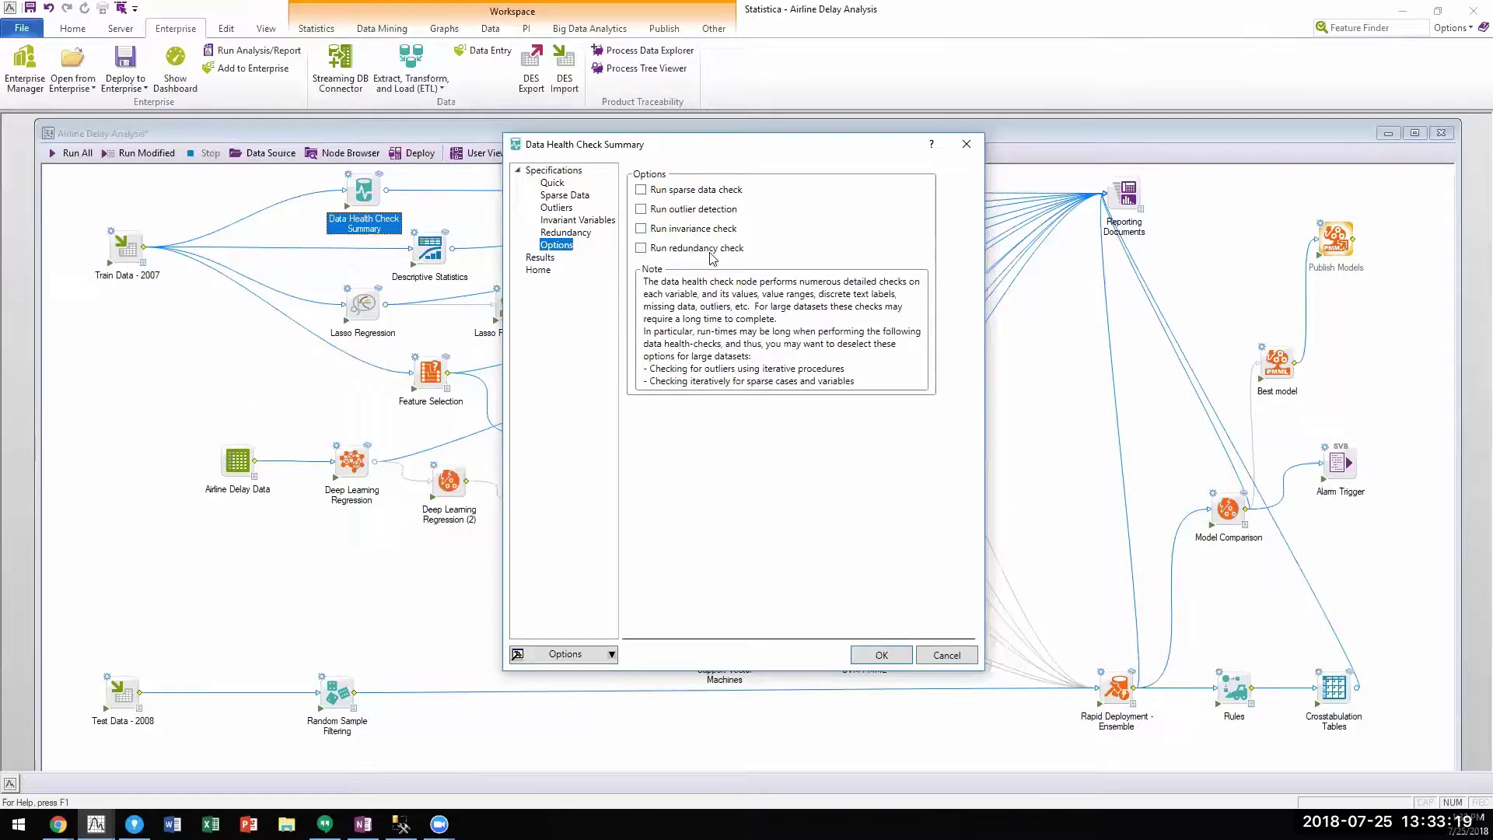
left_click(559, 194)
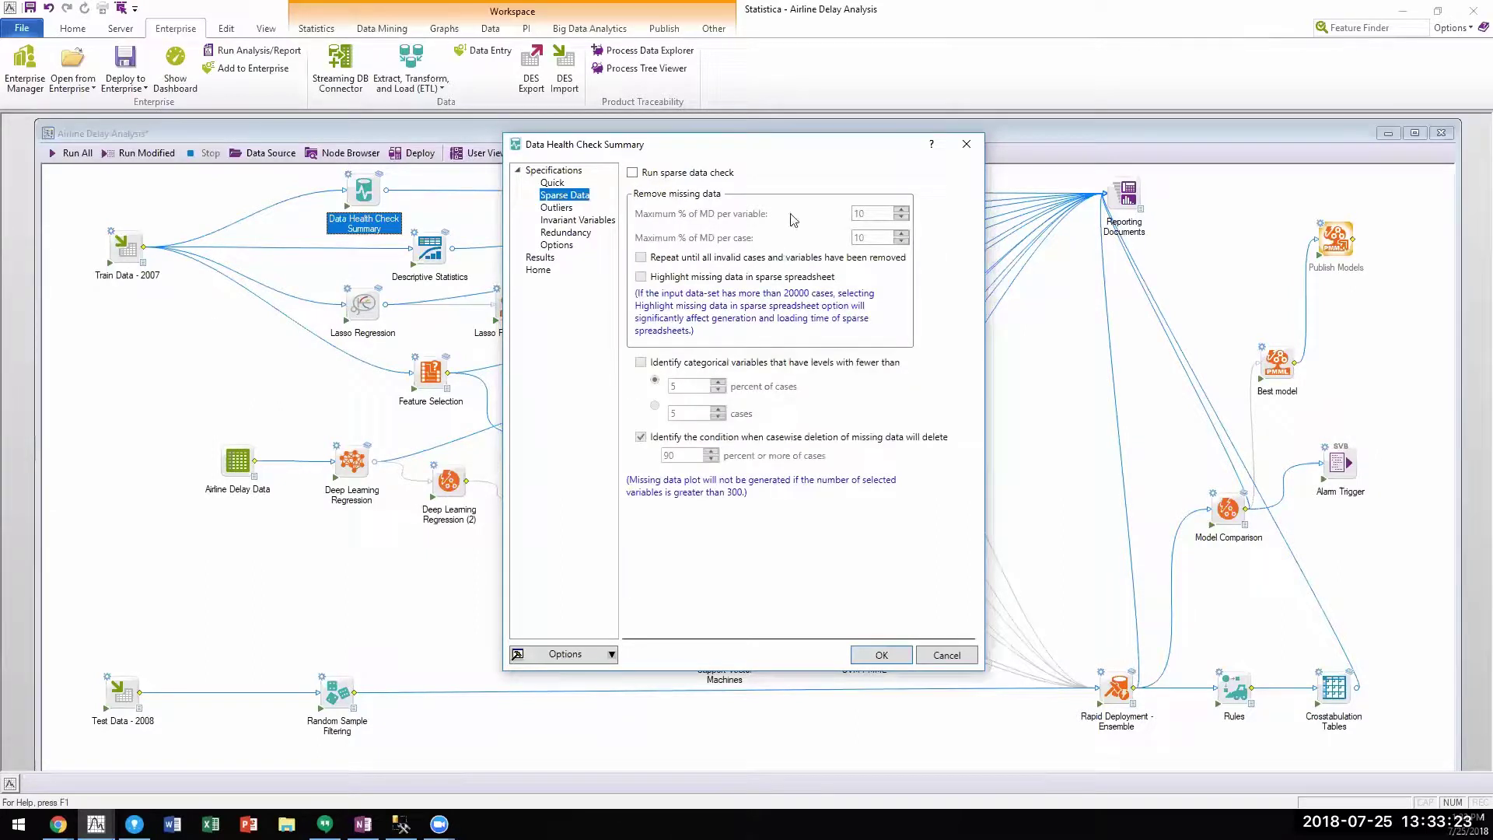
left_click(565, 209)
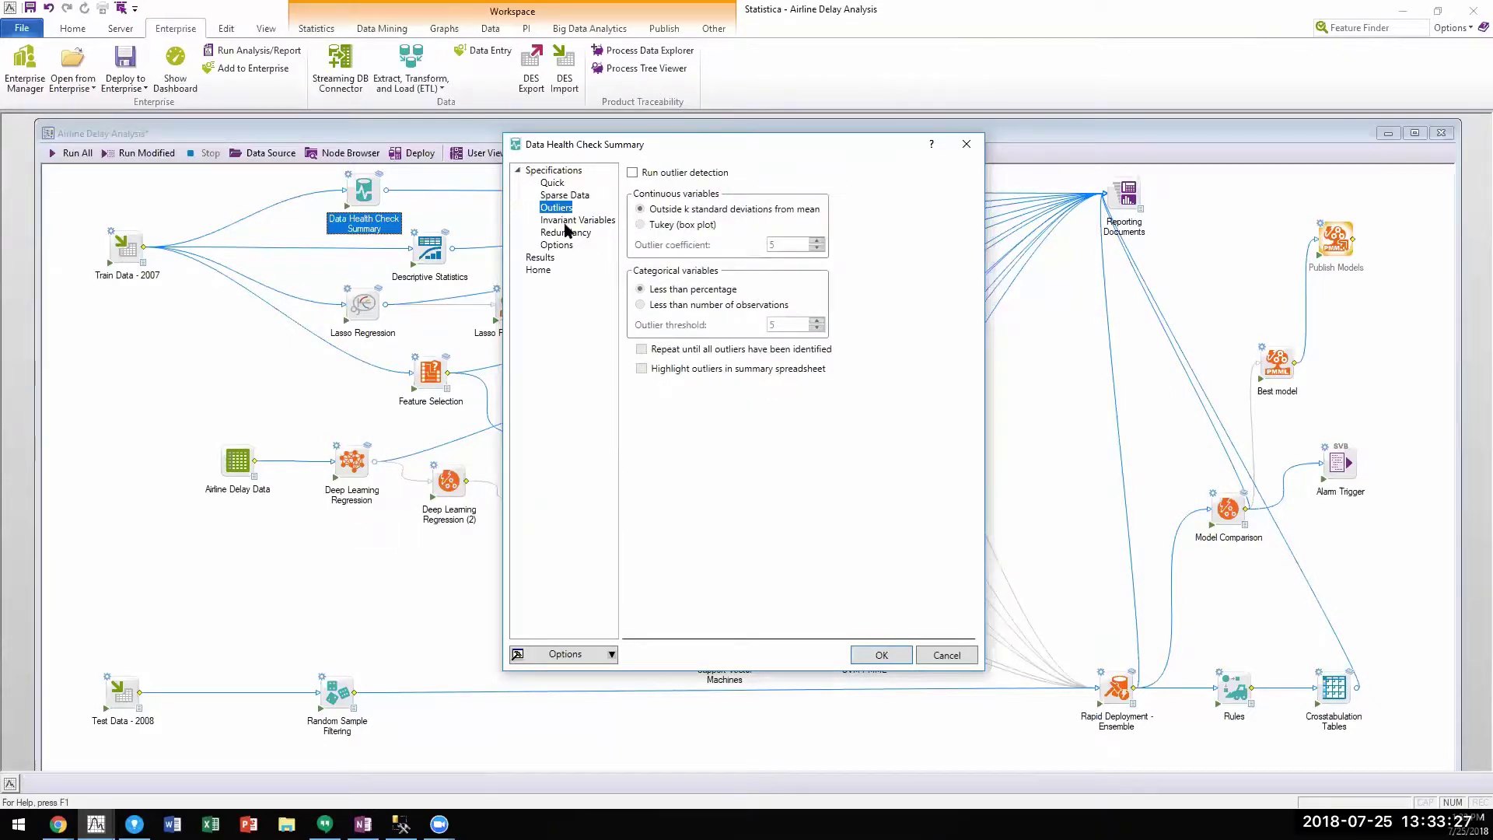
left_click(567, 221)
left_click(568, 235)
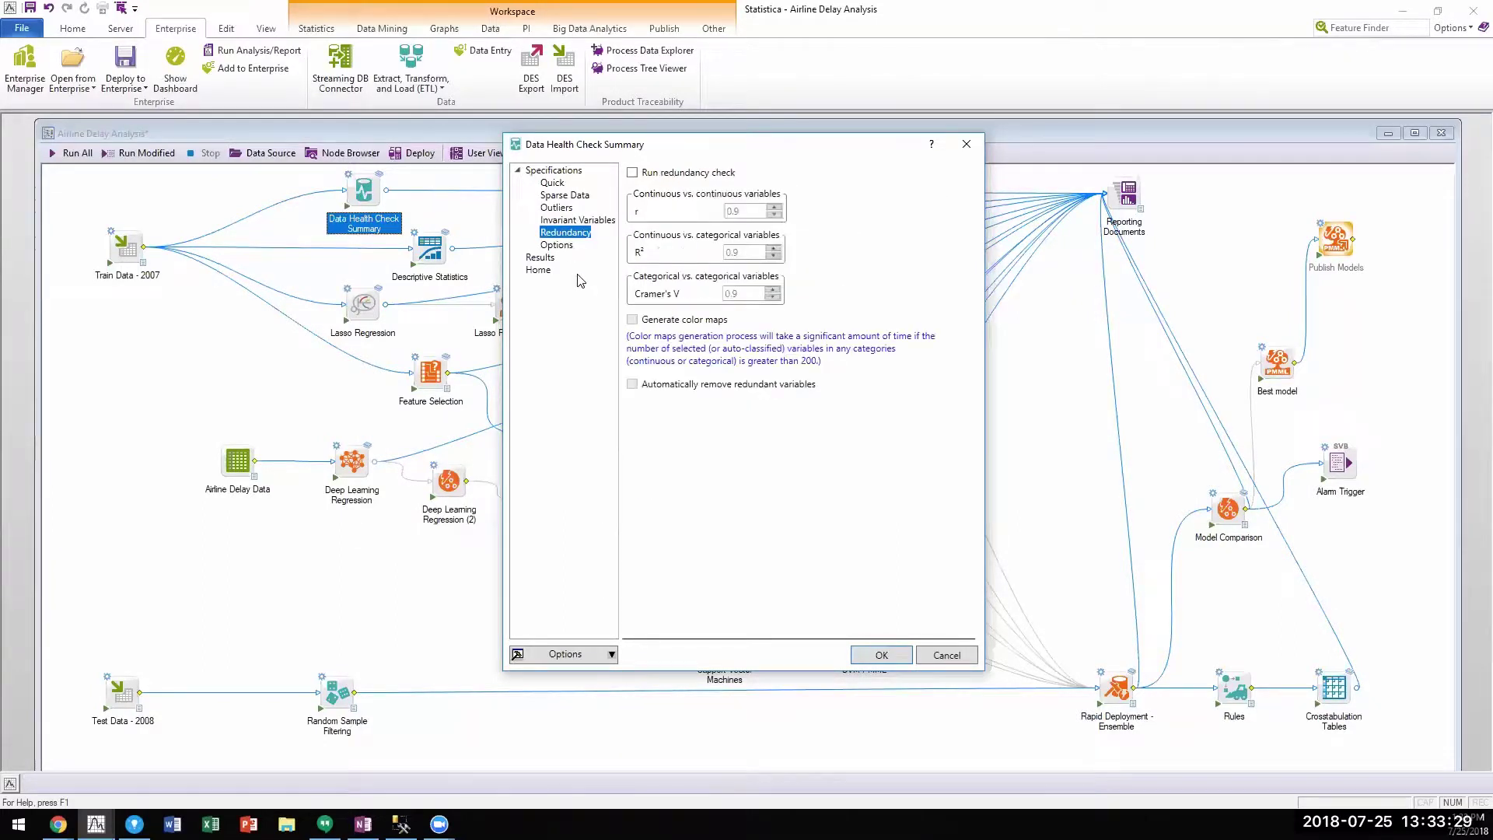
left_click(967, 144)
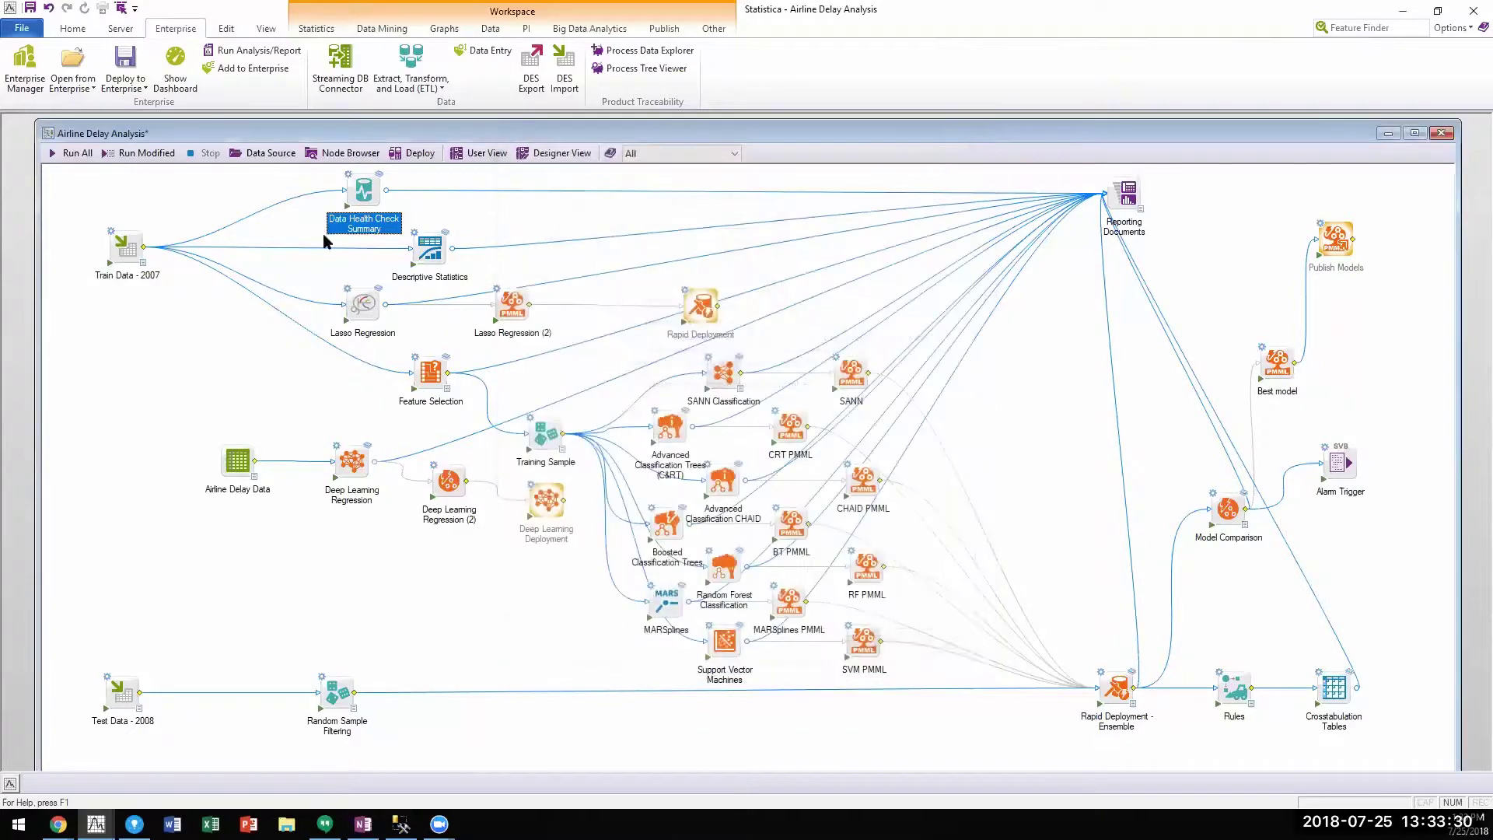
left_click(379, 175)
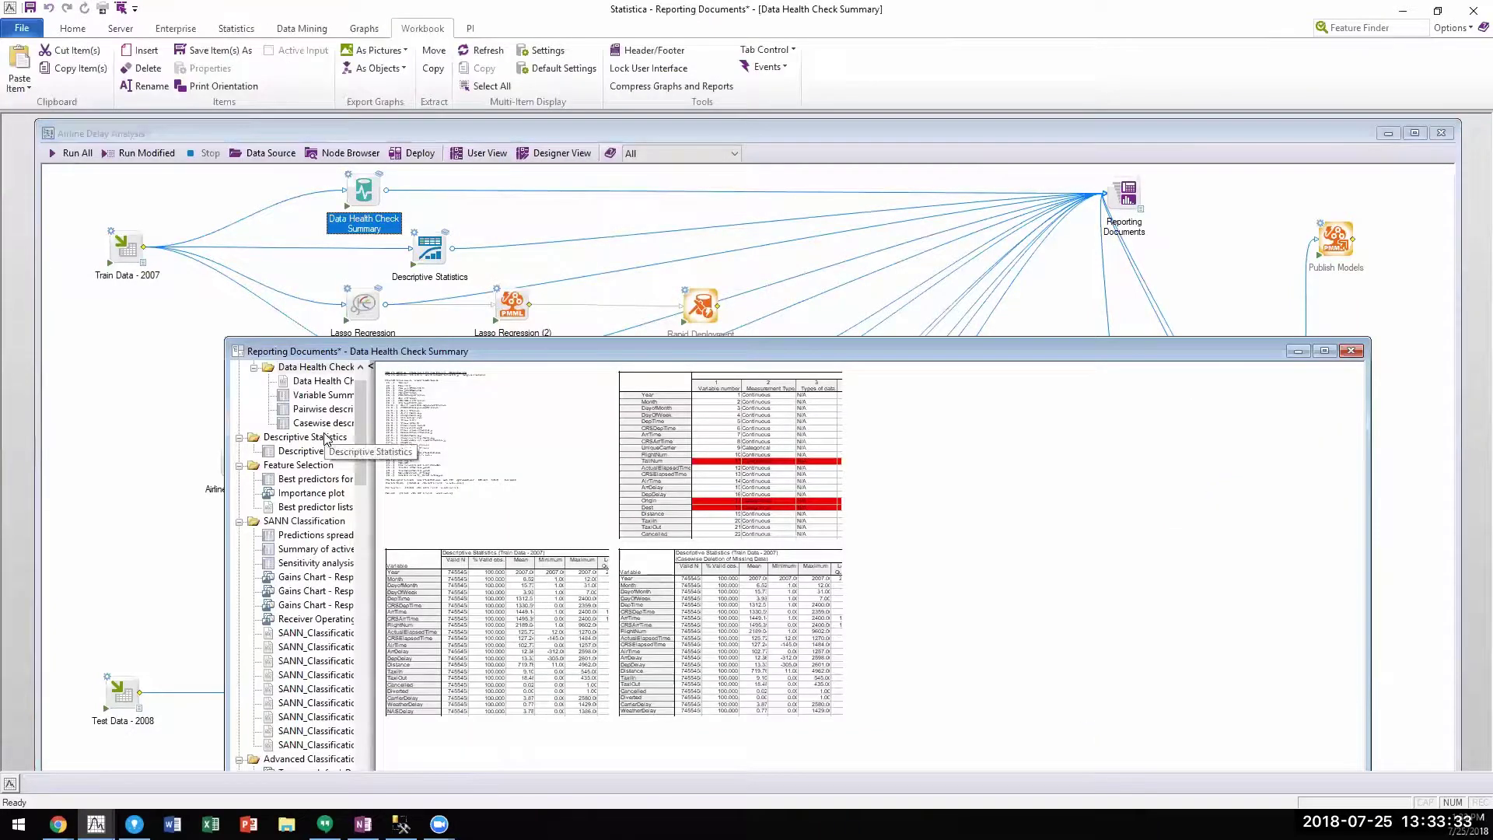
left_click(315, 384)
scroll(652, 463, "down", 5)
scroll(651, 463, "down", 1)
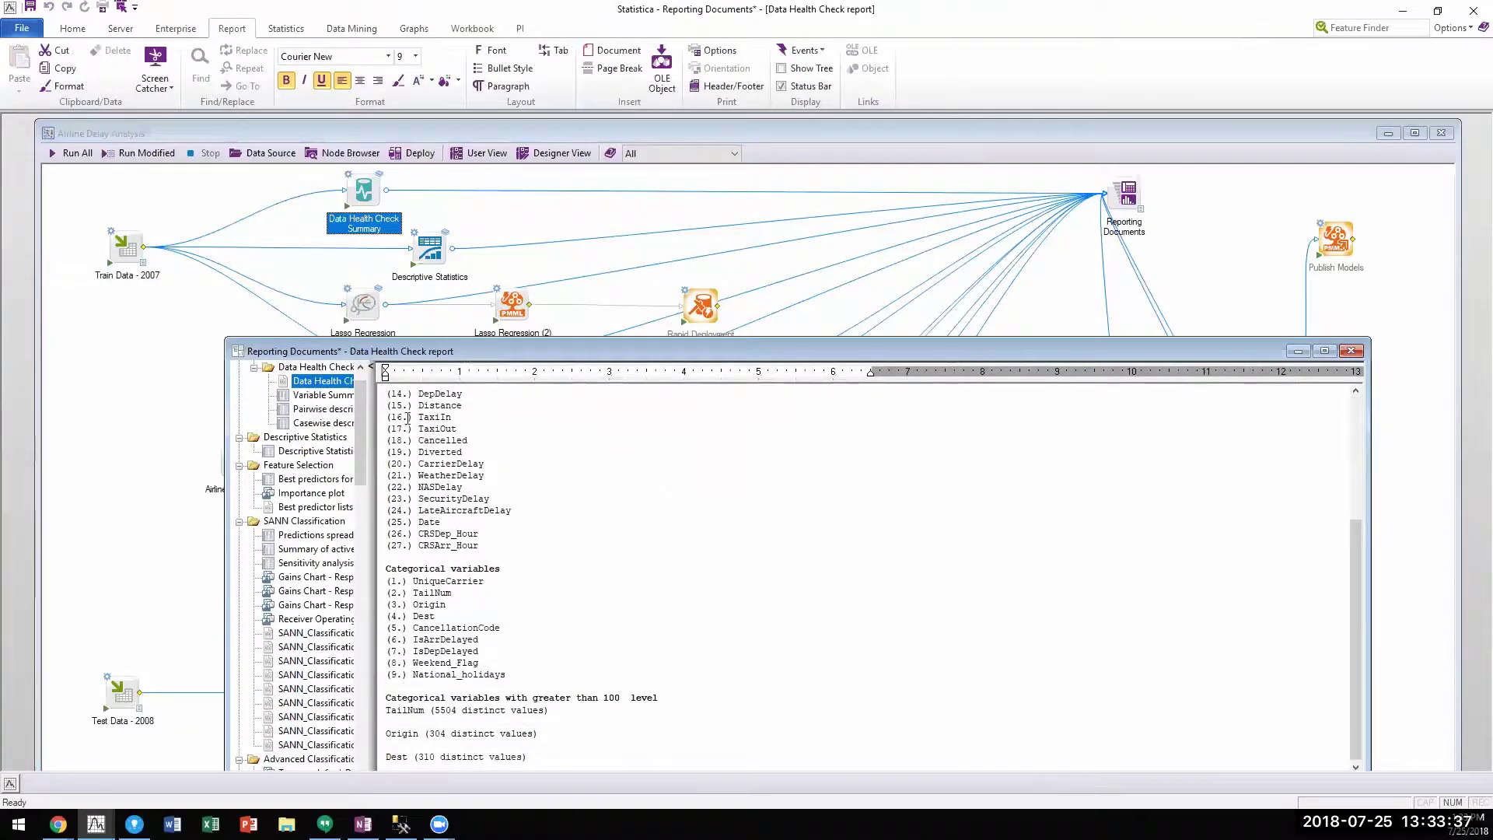
left_click(323, 394)
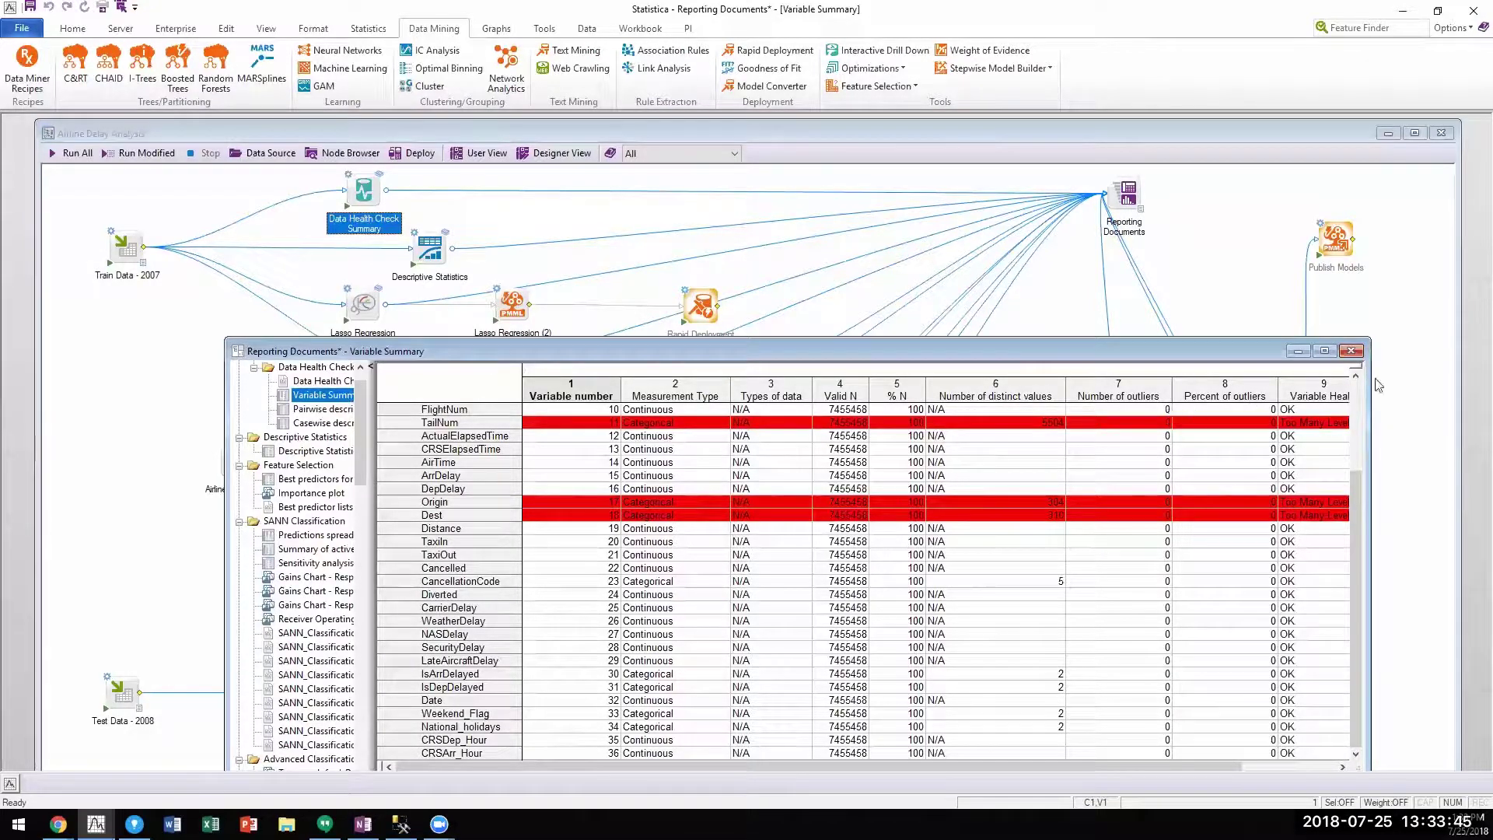
left_click(1351, 350)
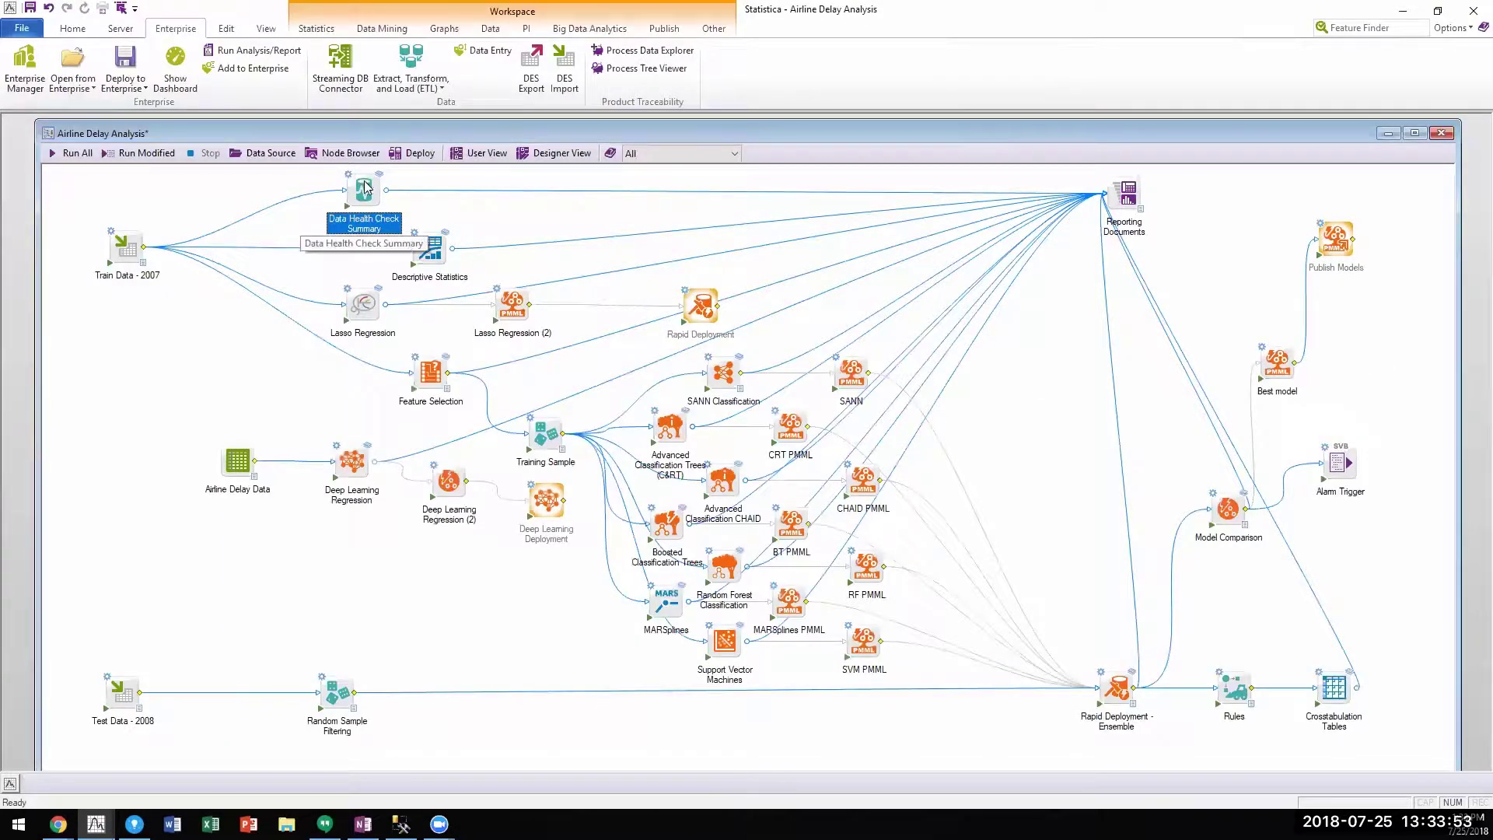
Step: Browse the Data tab's ETL and Filter/Recode transformation options
left_click(504, 34)
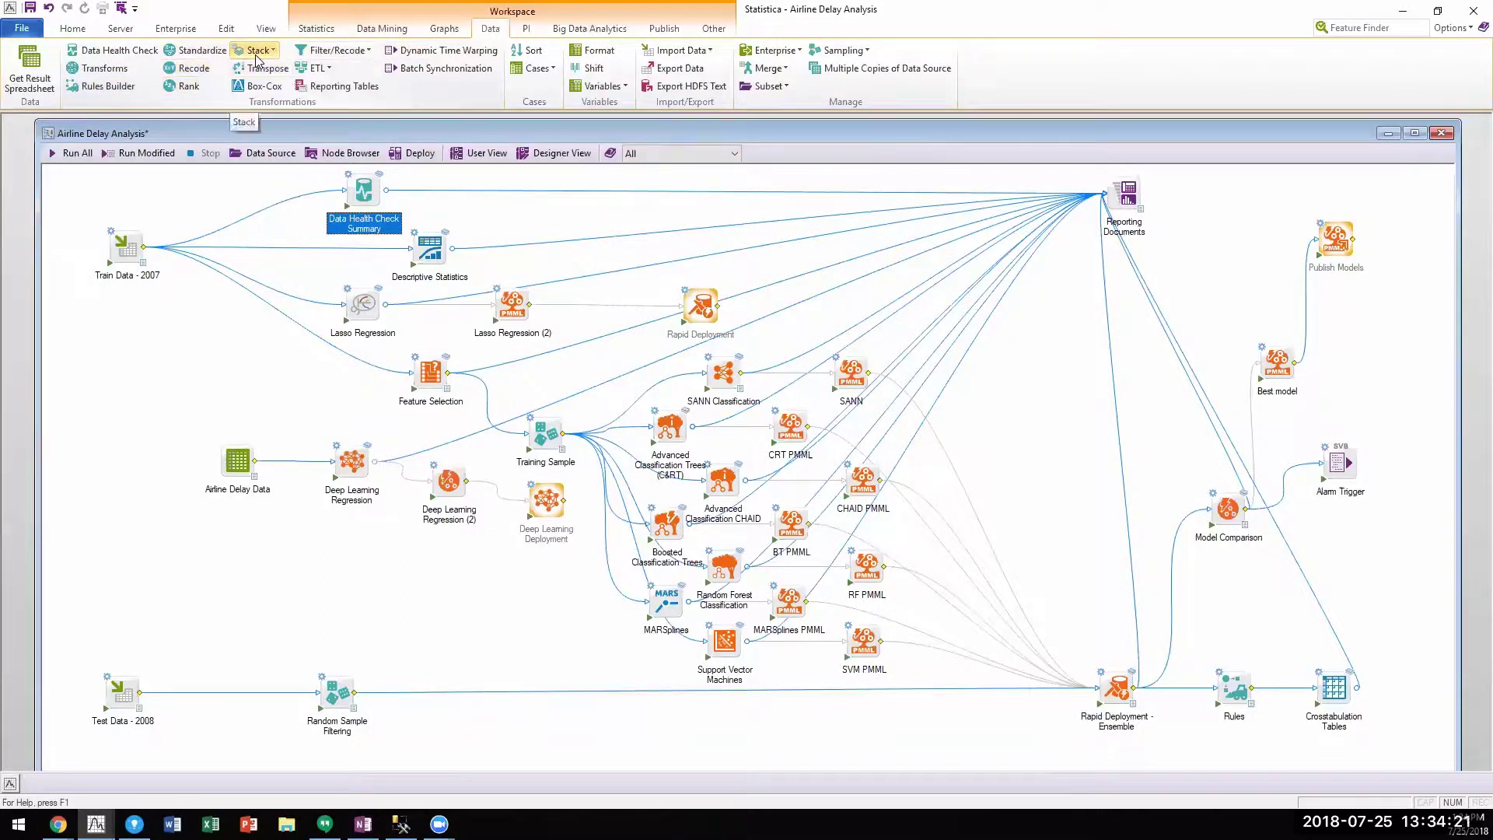
left_click(328, 70)
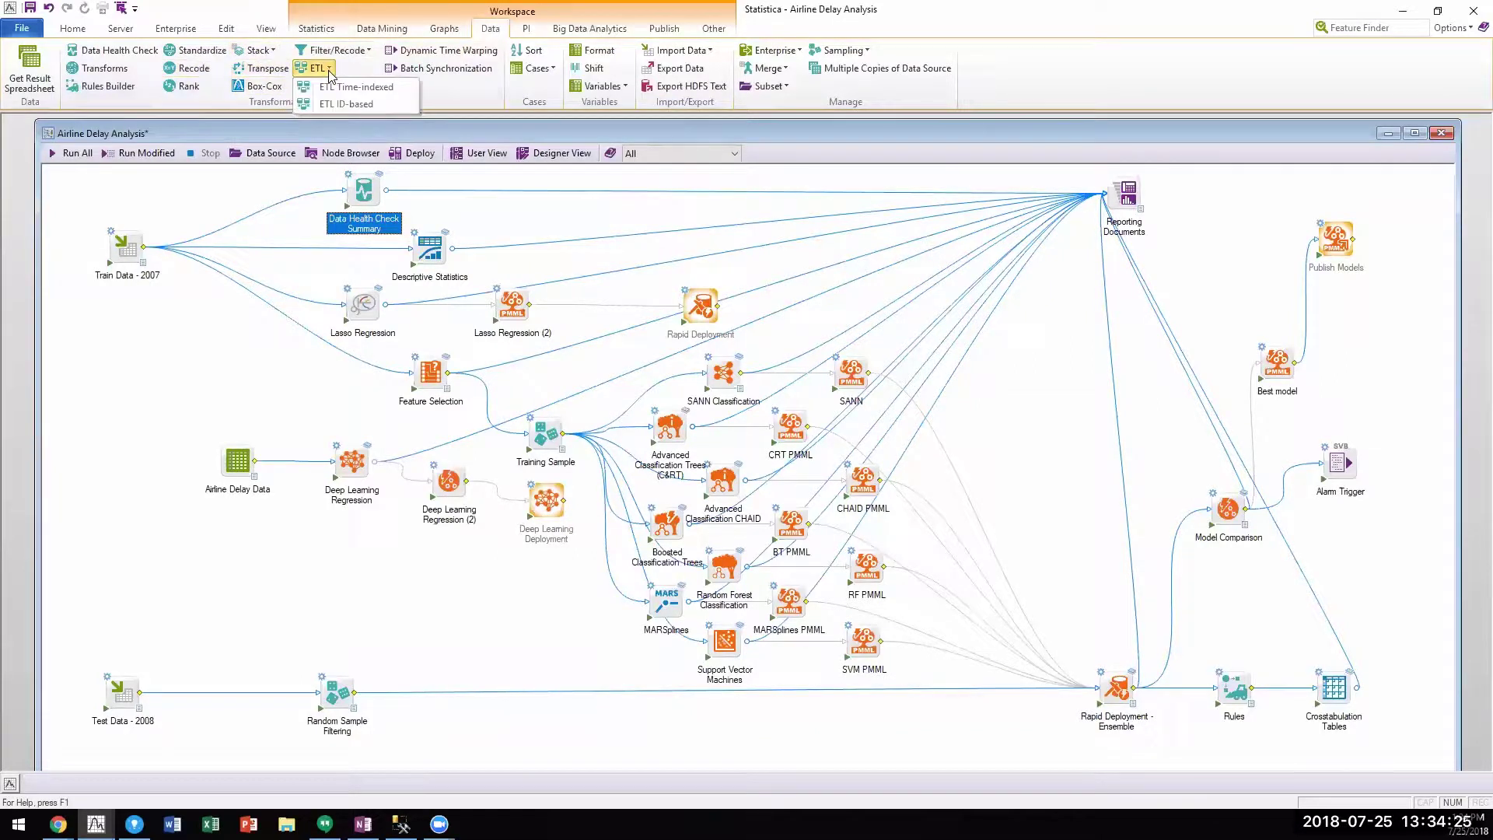
left_click(329, 70)
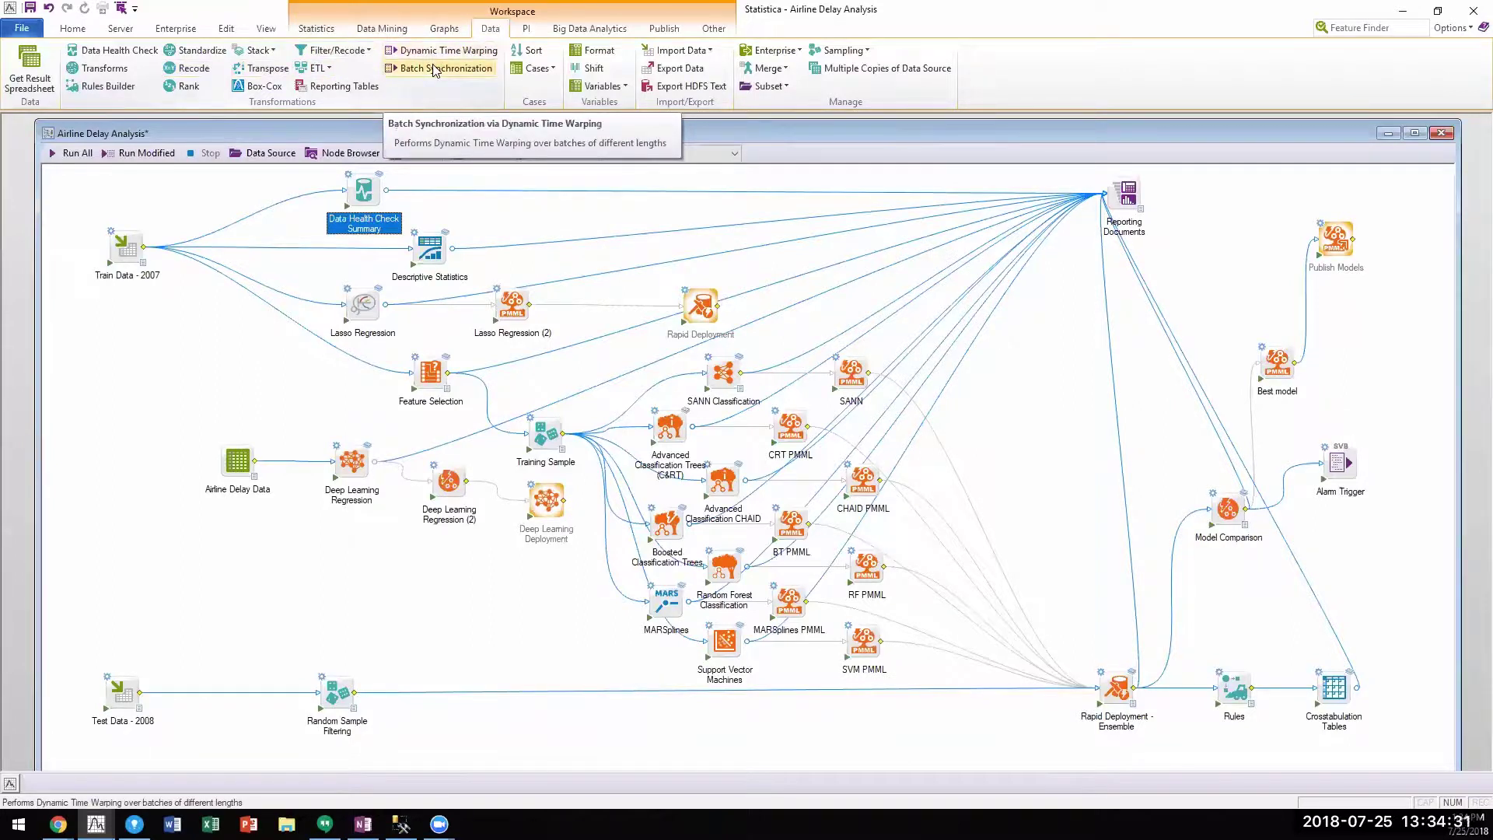
left_click(371, 52)
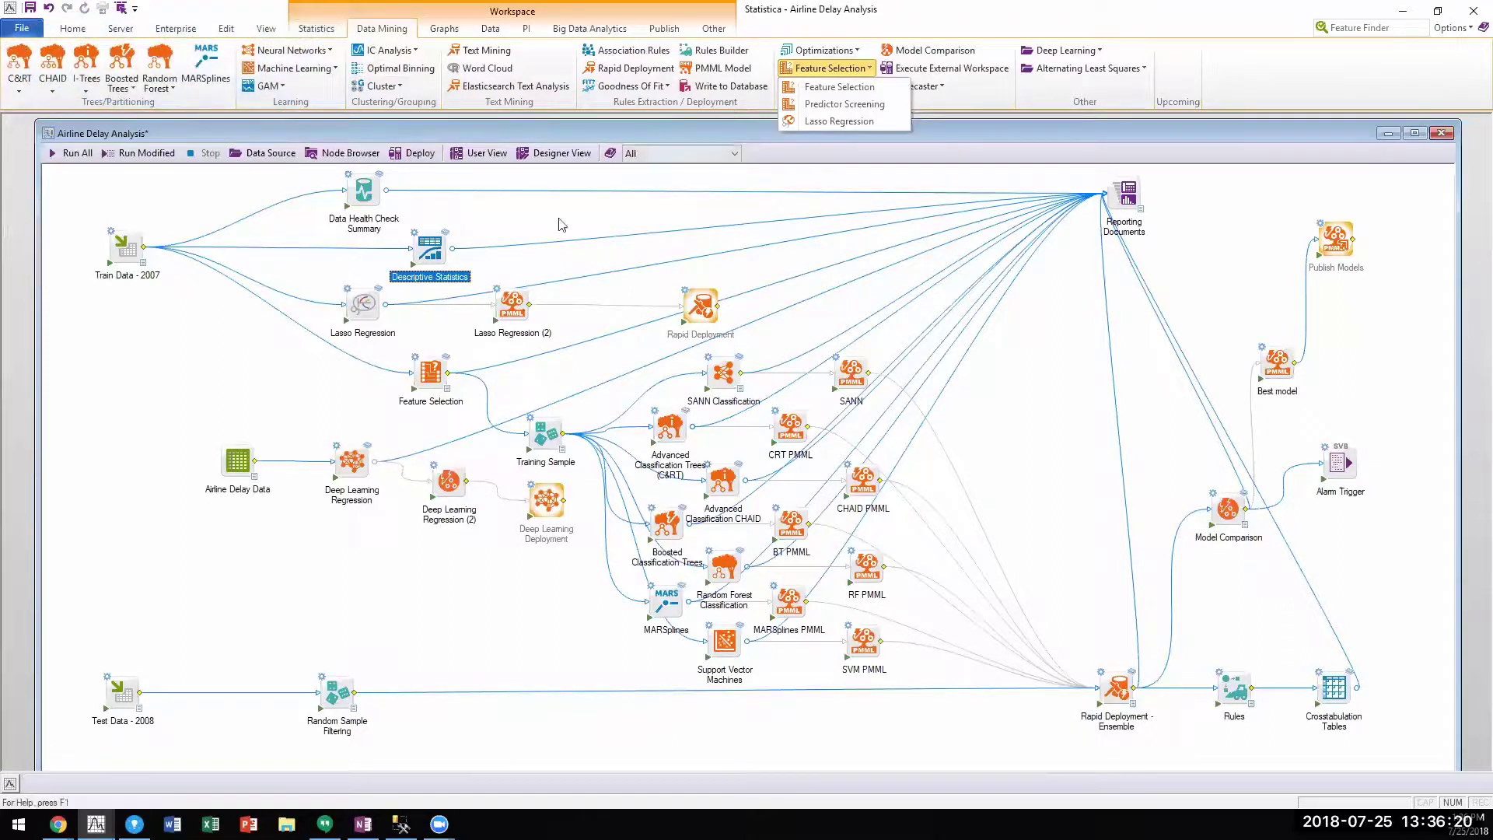
left_click(358, 304)
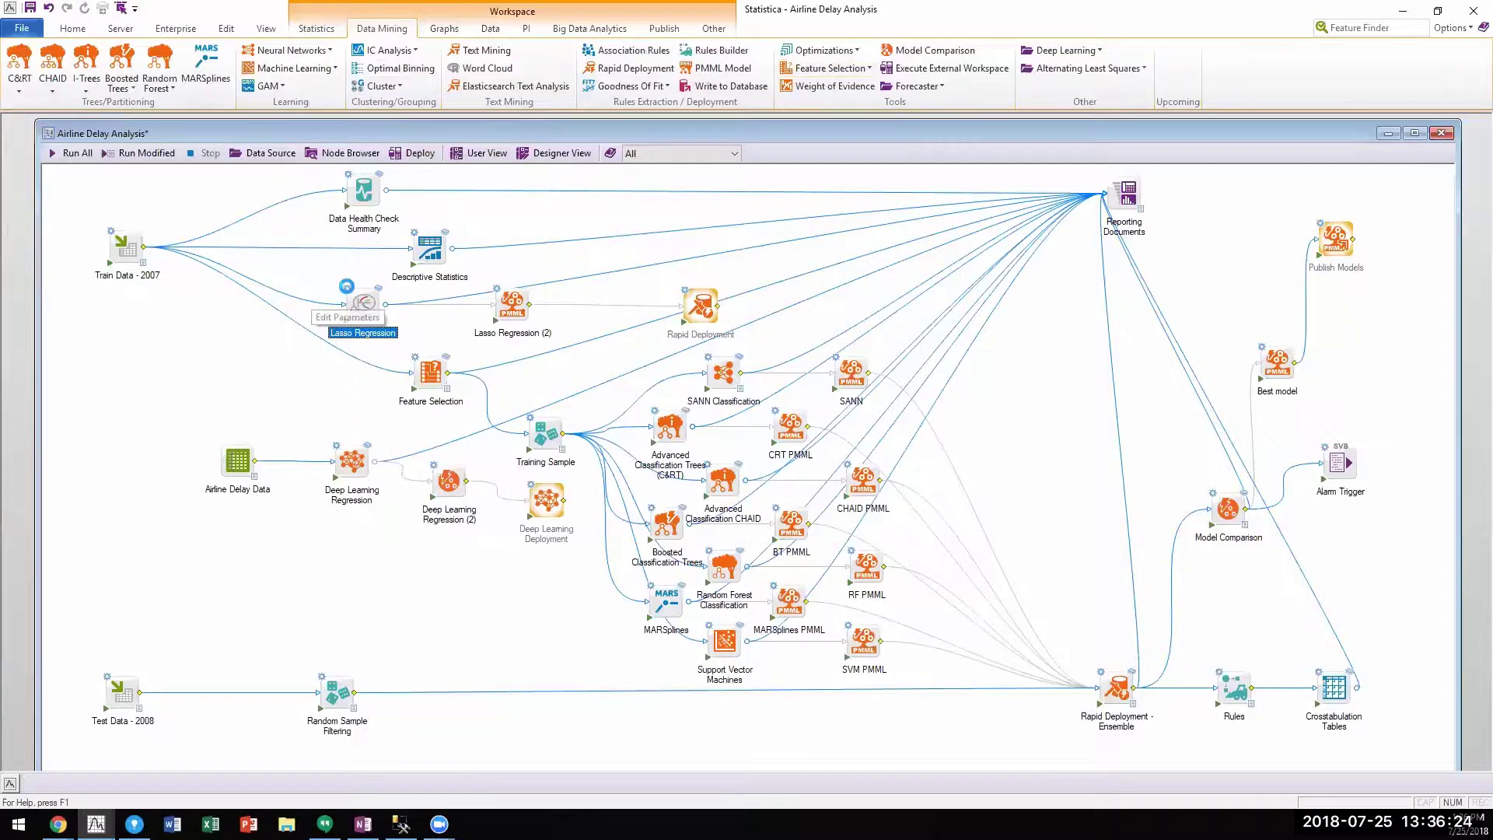
left_click(348, 291)
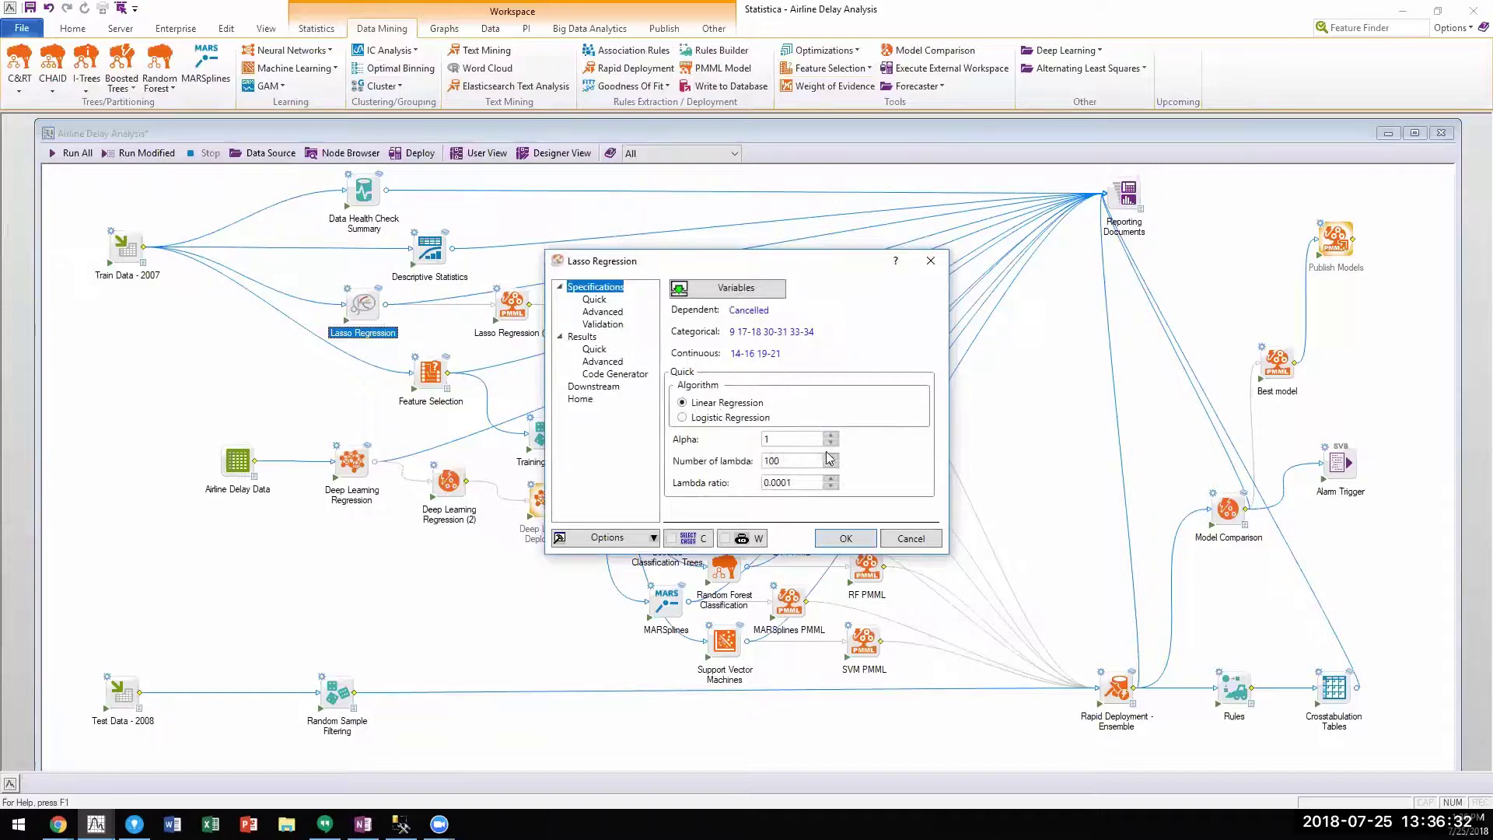
left_click(596, 301)
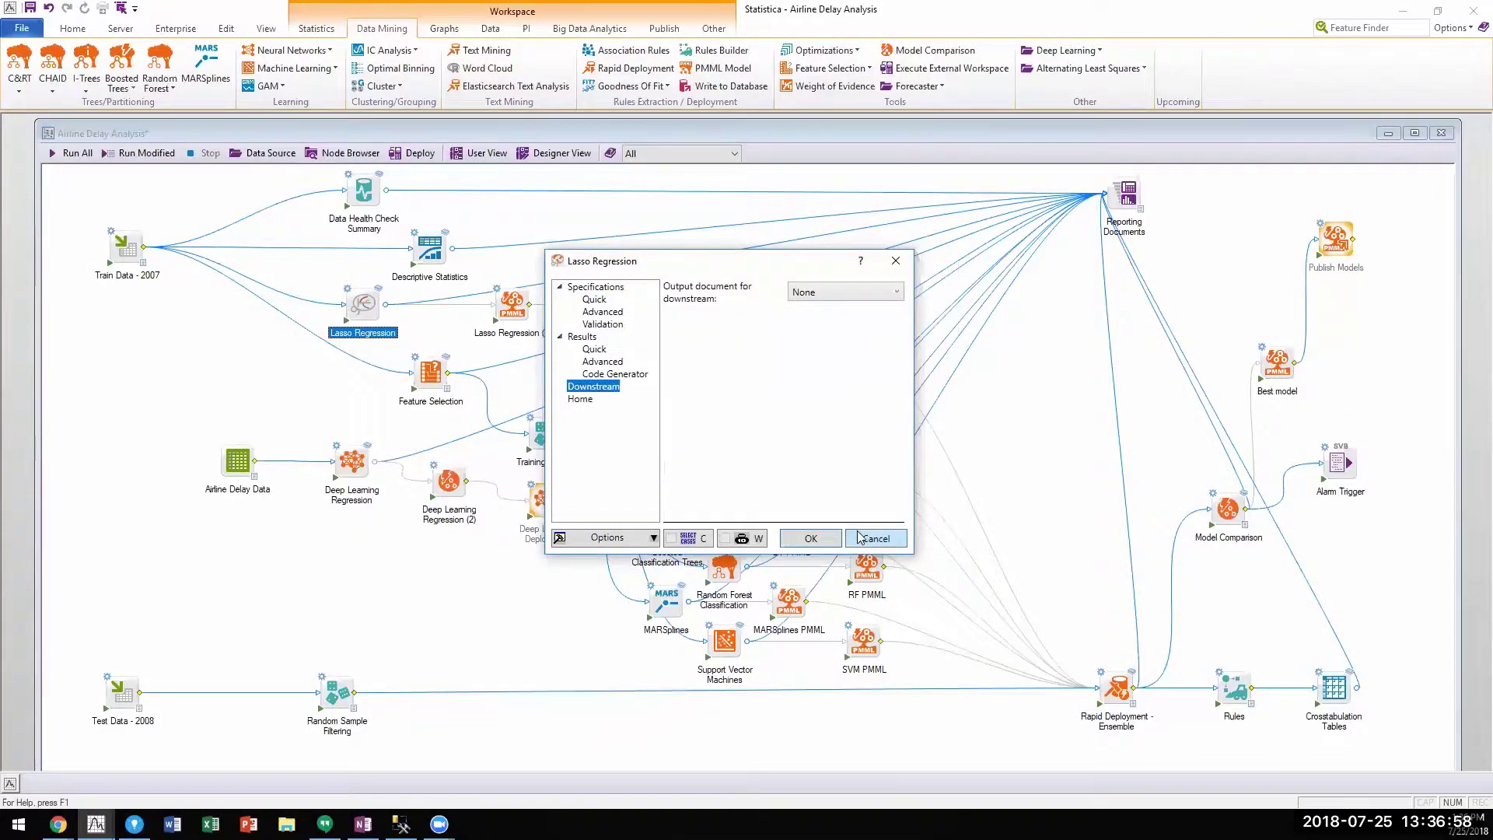
left_click(875, 538)
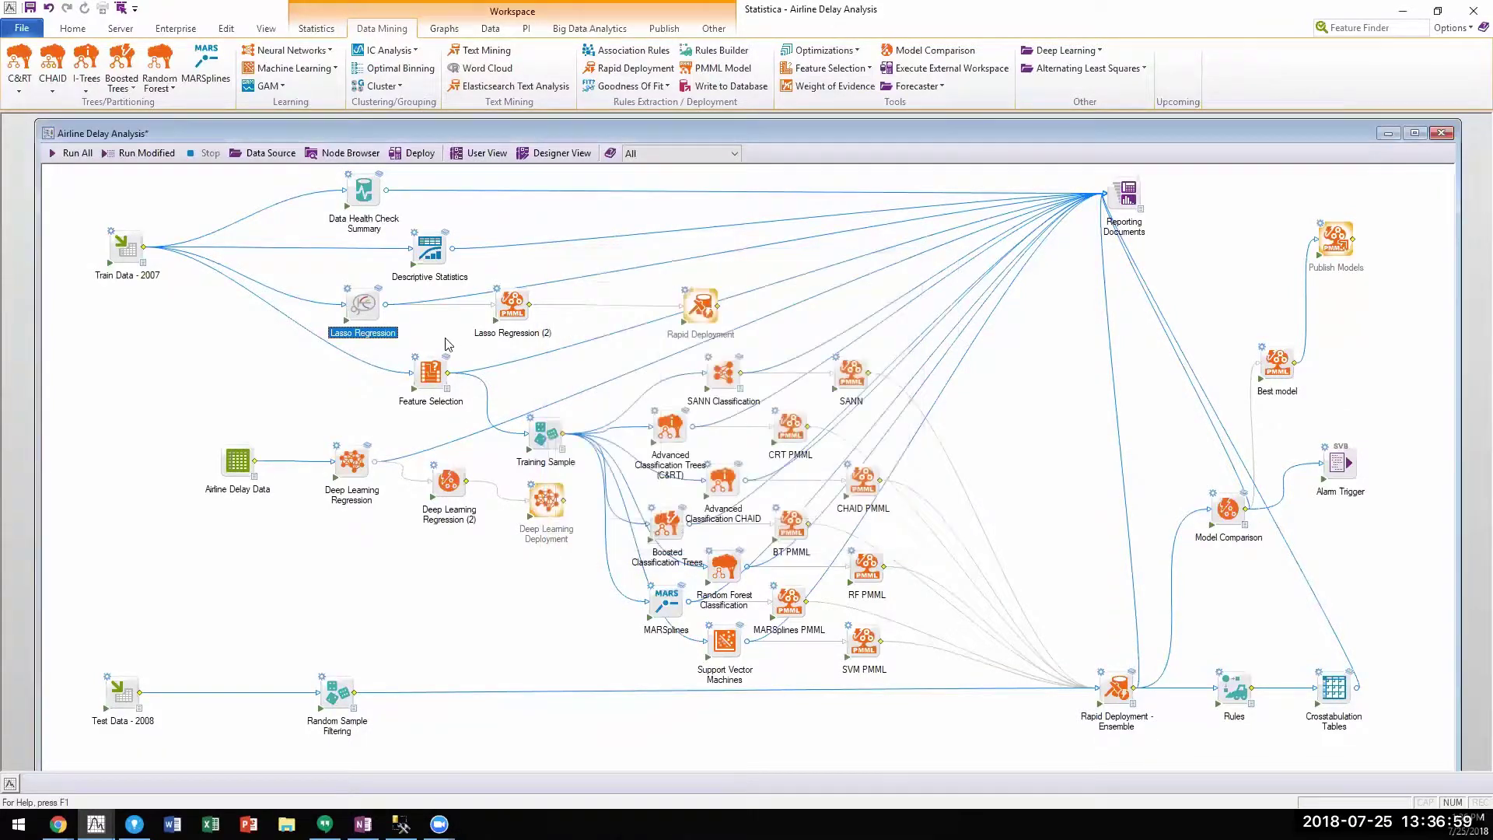
Step: Review the Lasso Regression report, then show the Feature Selection Importance plot for IsDepDelayed
left_click(379, 292)
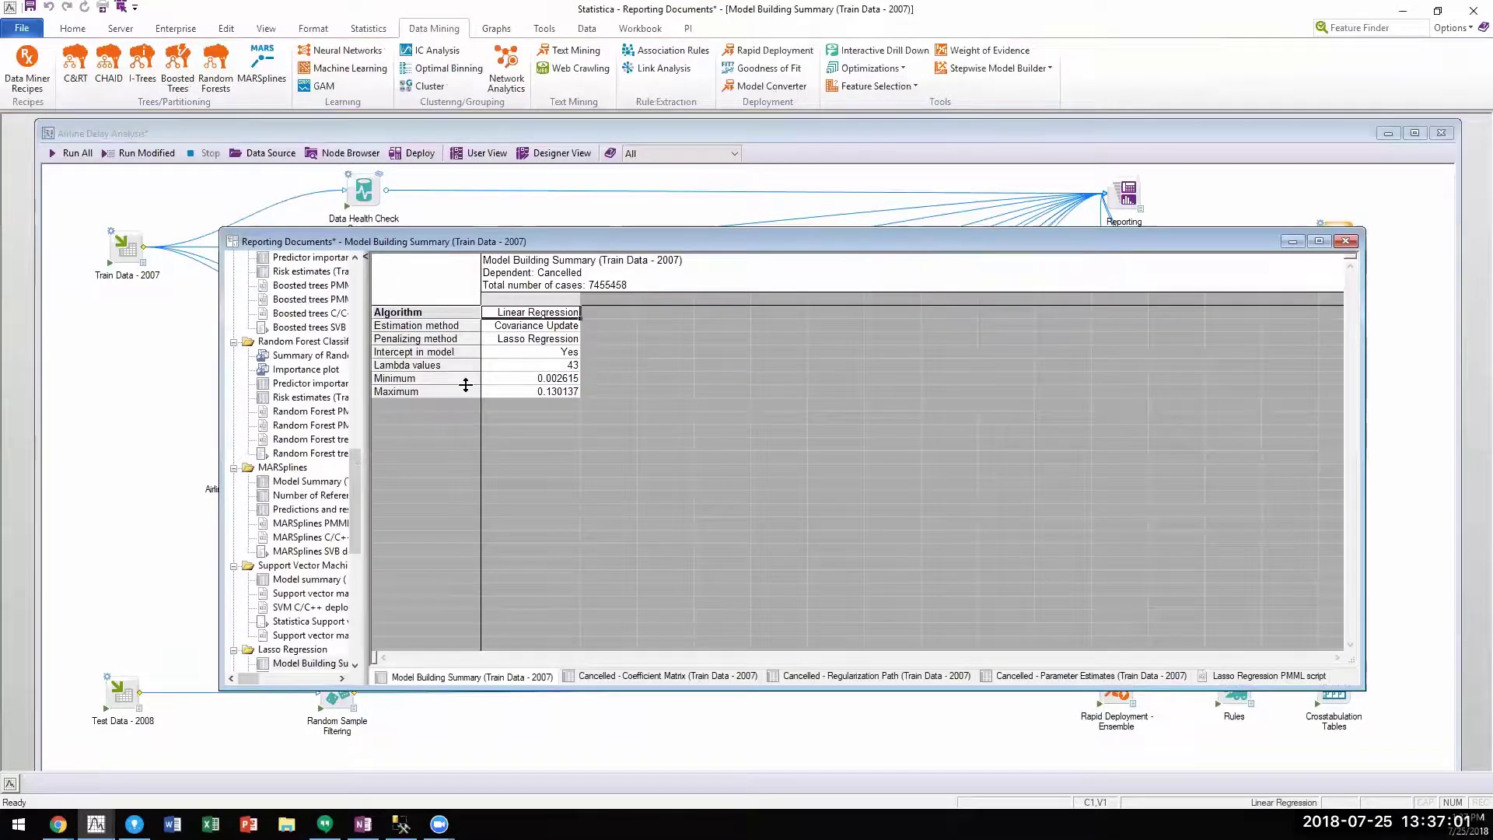
scroll(311, 512, "down", 4)
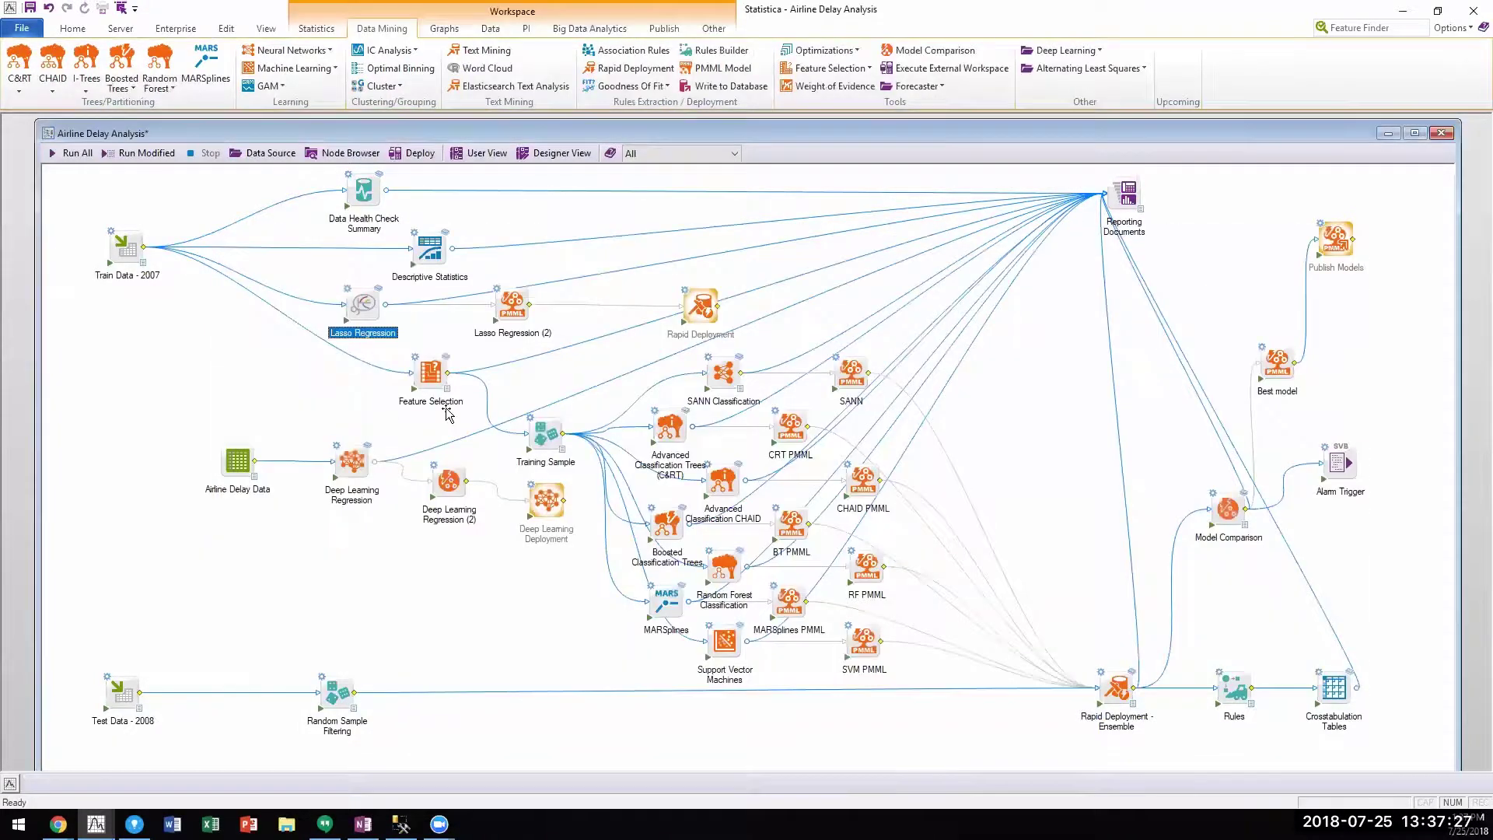
left_click(427, 378)
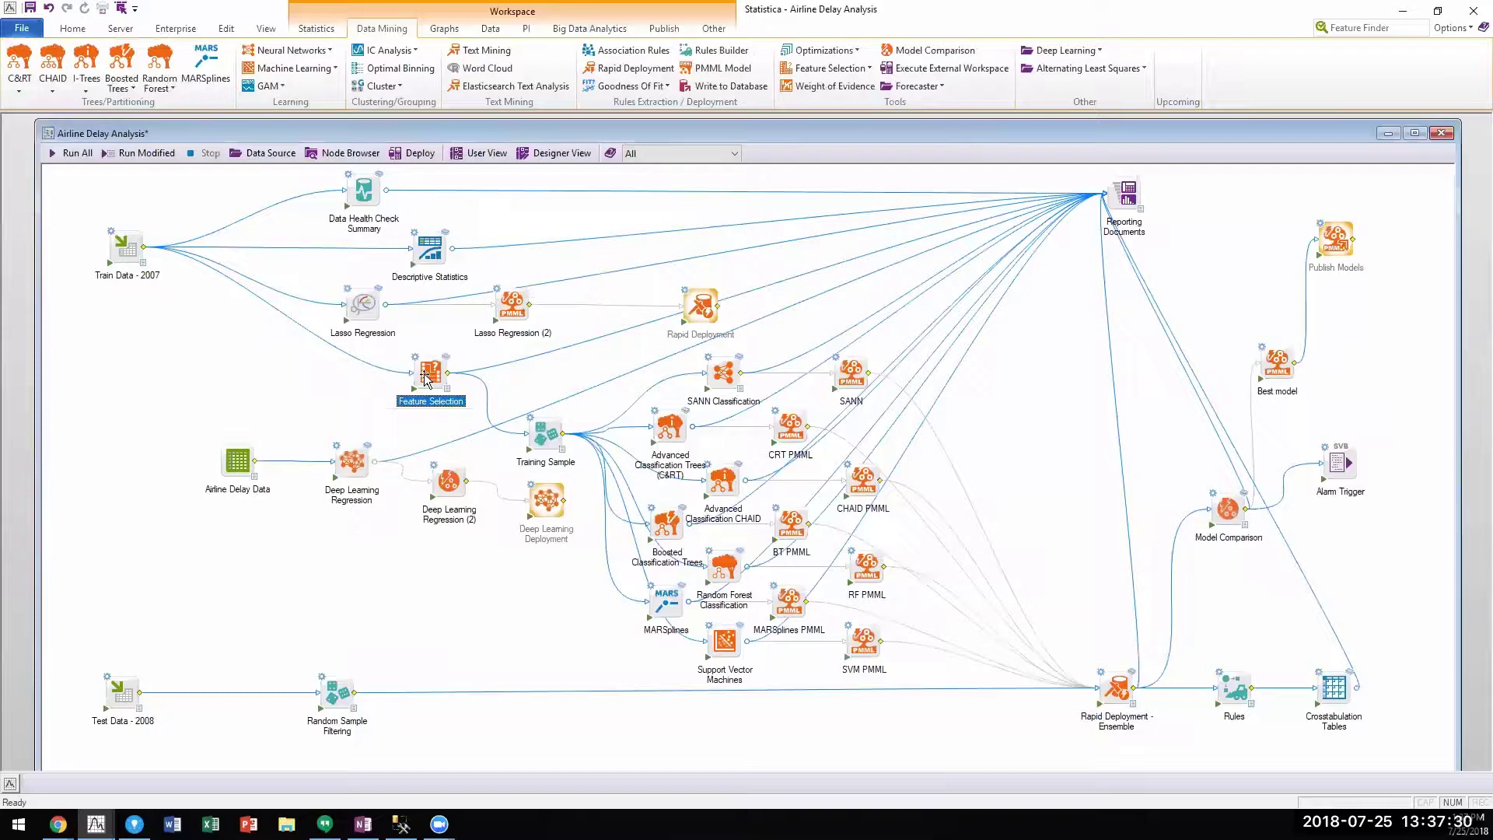
double_click(422, 369)
left_click(450, 359)
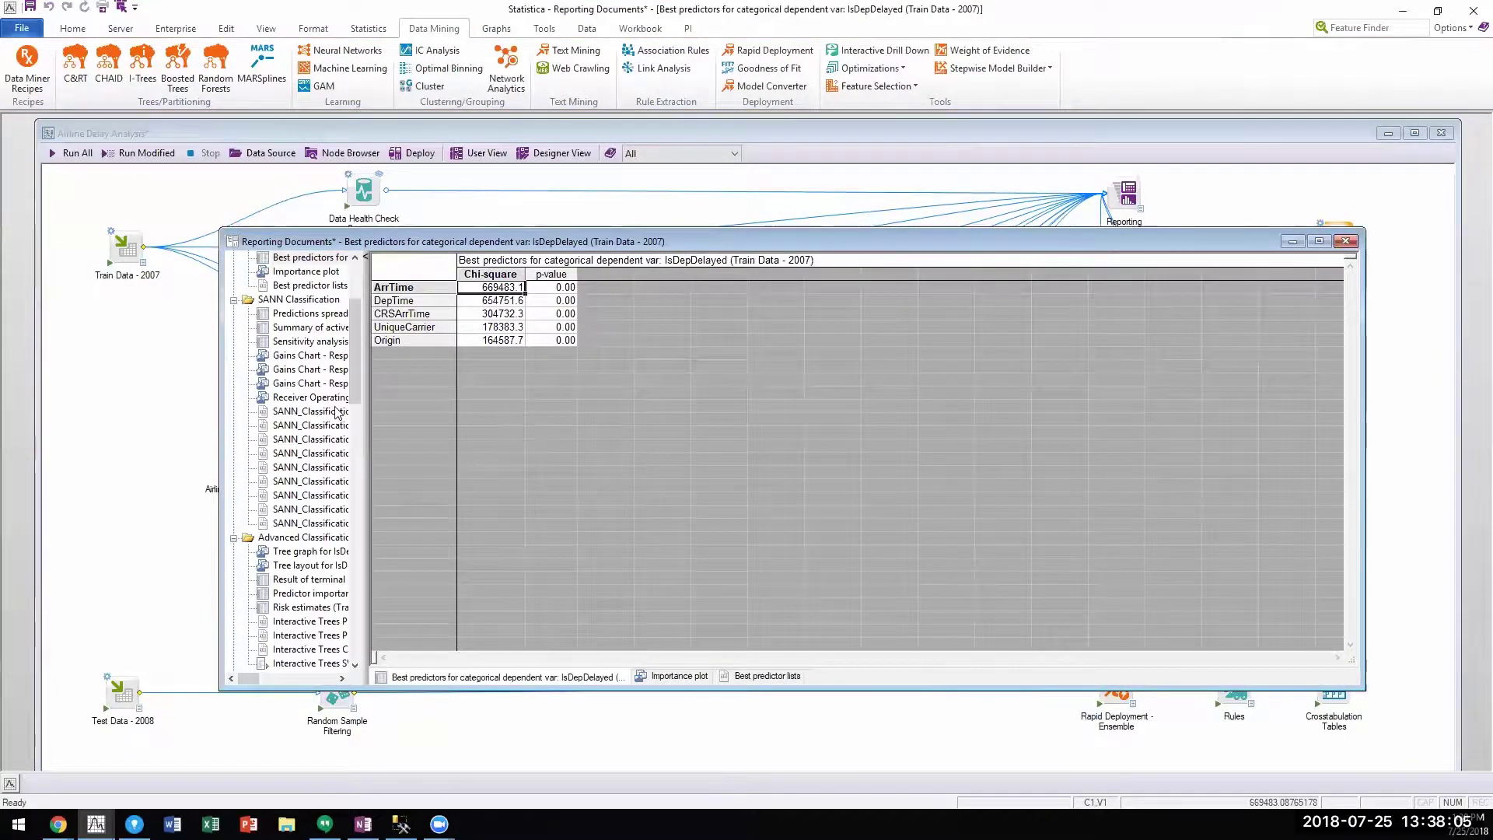
scroll(336, 412, "up", 1)
left_click(311, 313)
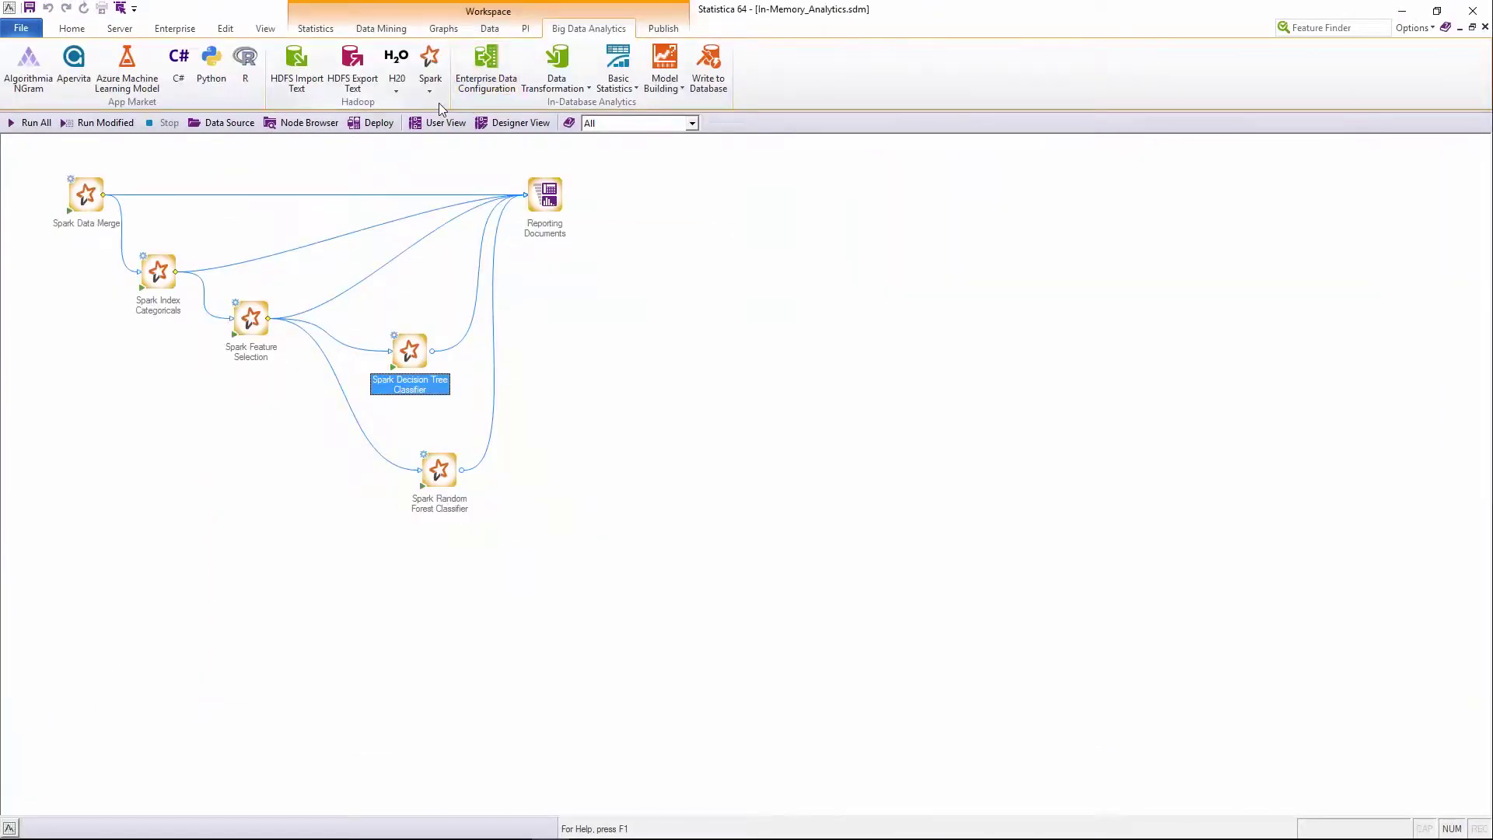
Step: Run every node in the Spark workflow and inspect the Spark Feature Selection output data
left_click(430, 94)
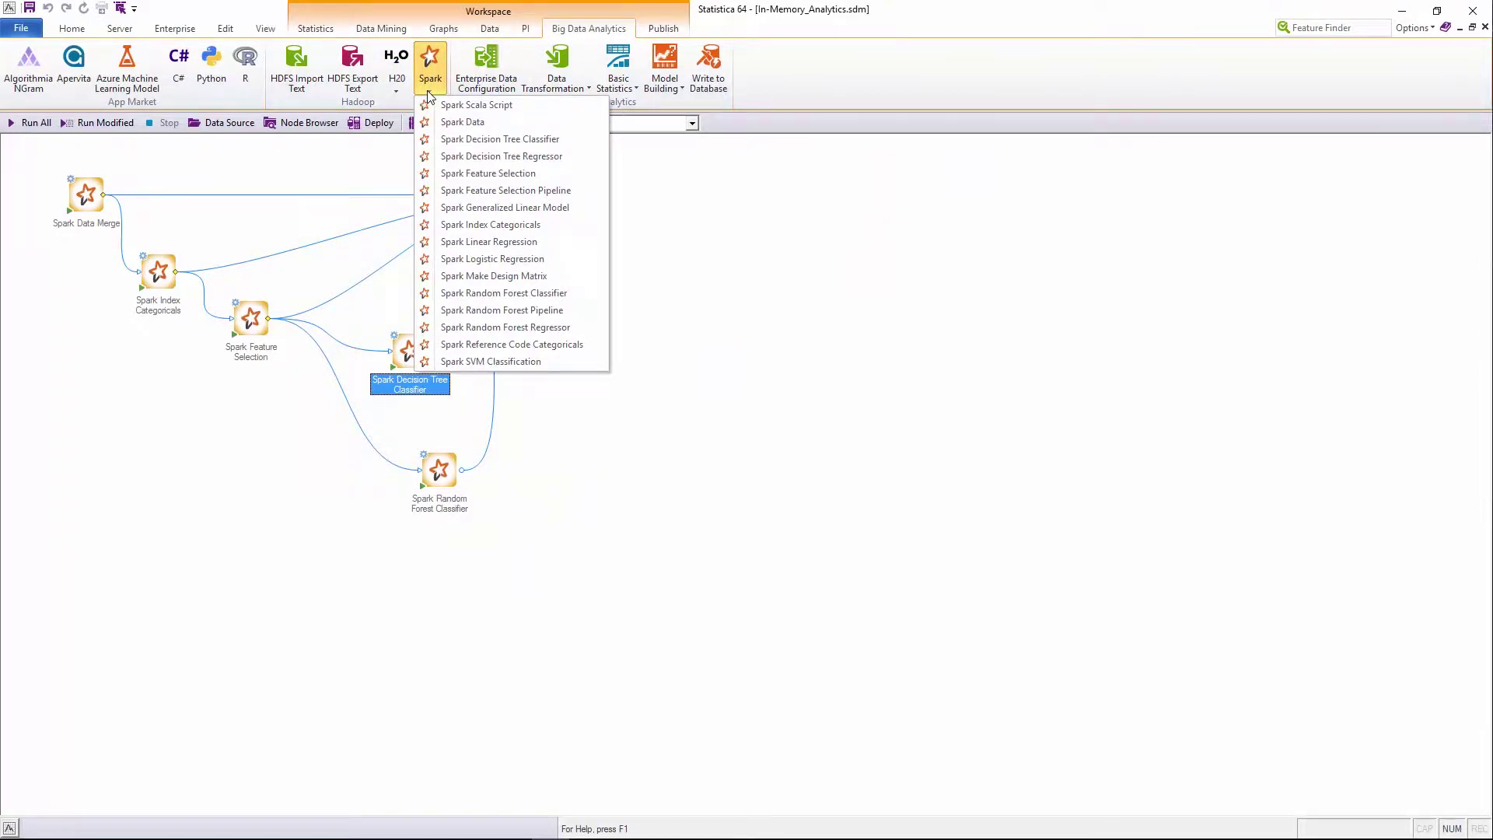
left_click(31, 123)
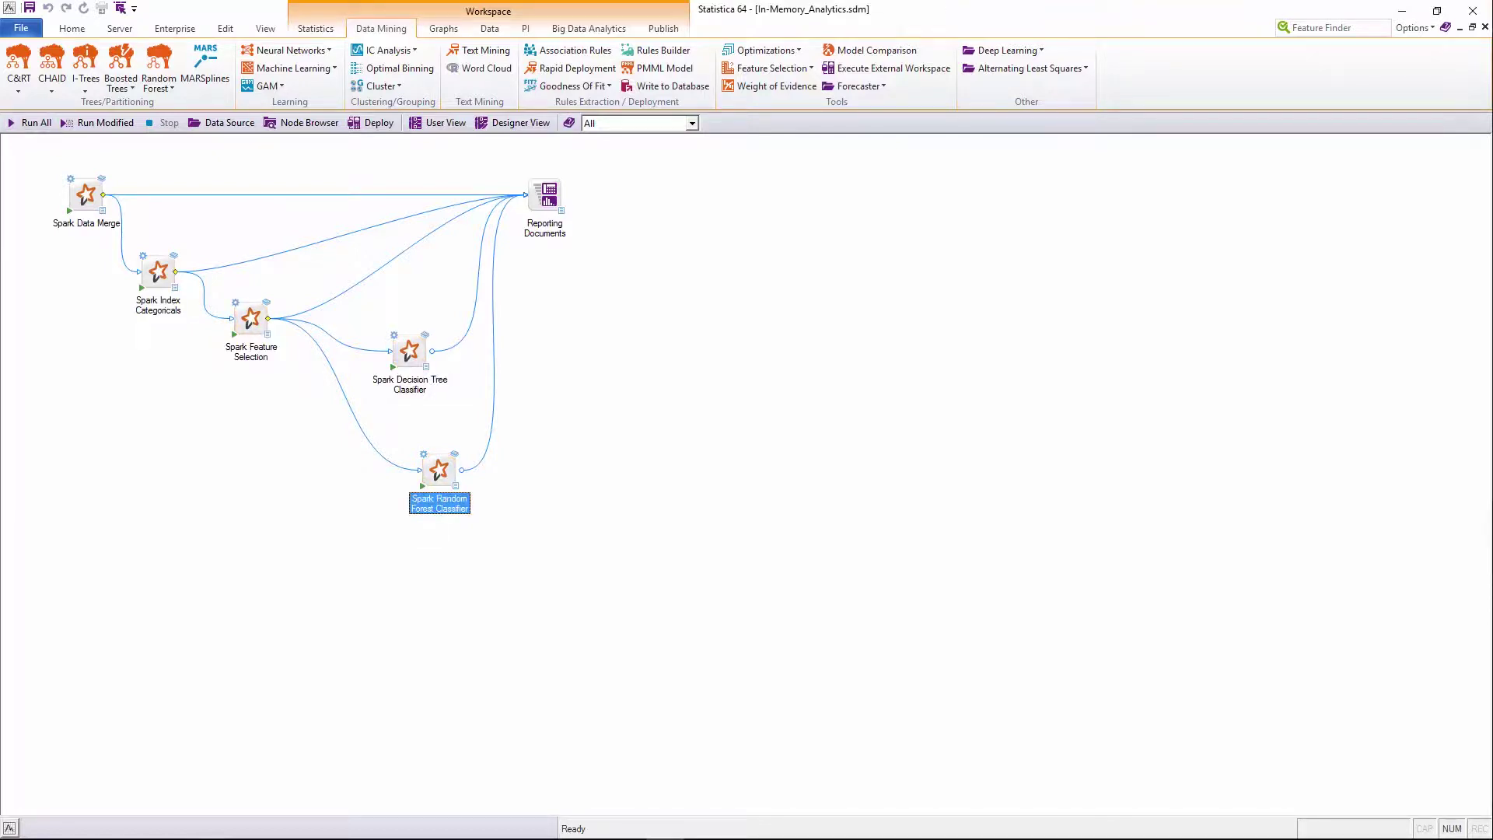
double_click(268, 341)
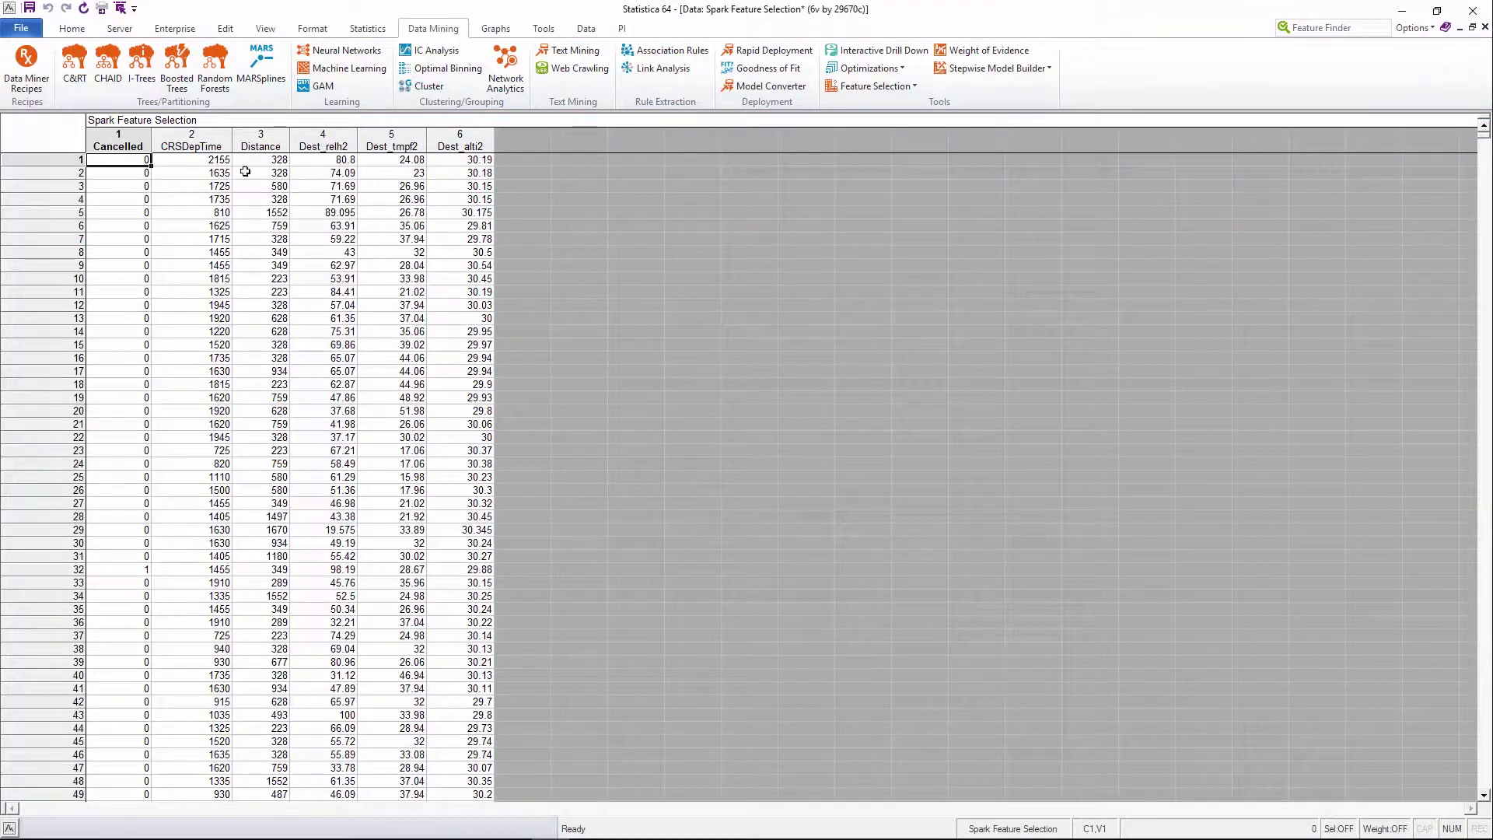
left_click(1486, 26)
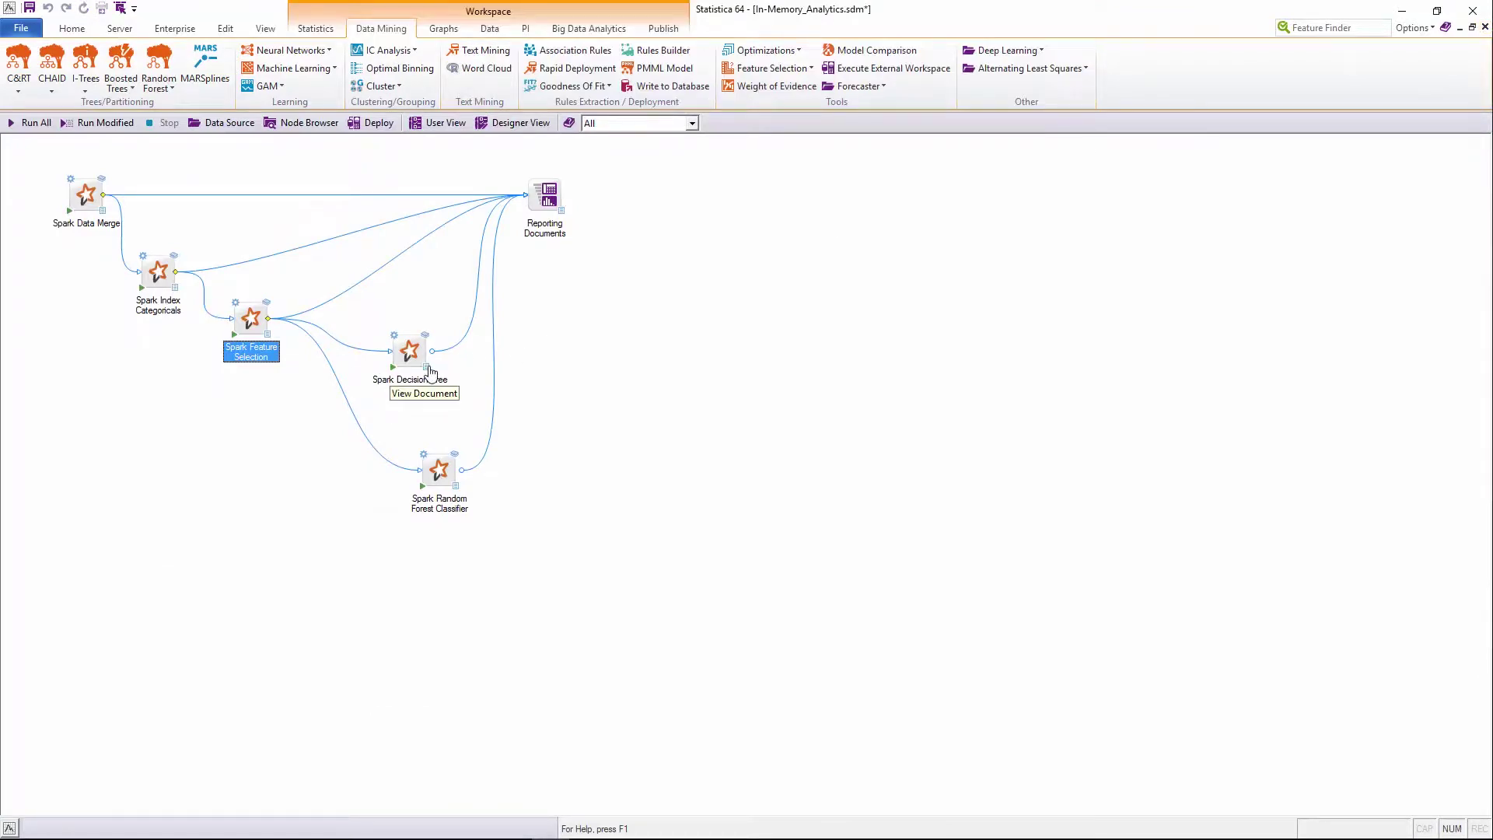
Step: Check the decision tree classifier's test-set predictions, then maximize the browser's Spark Jobs page
left_click(429, 368)
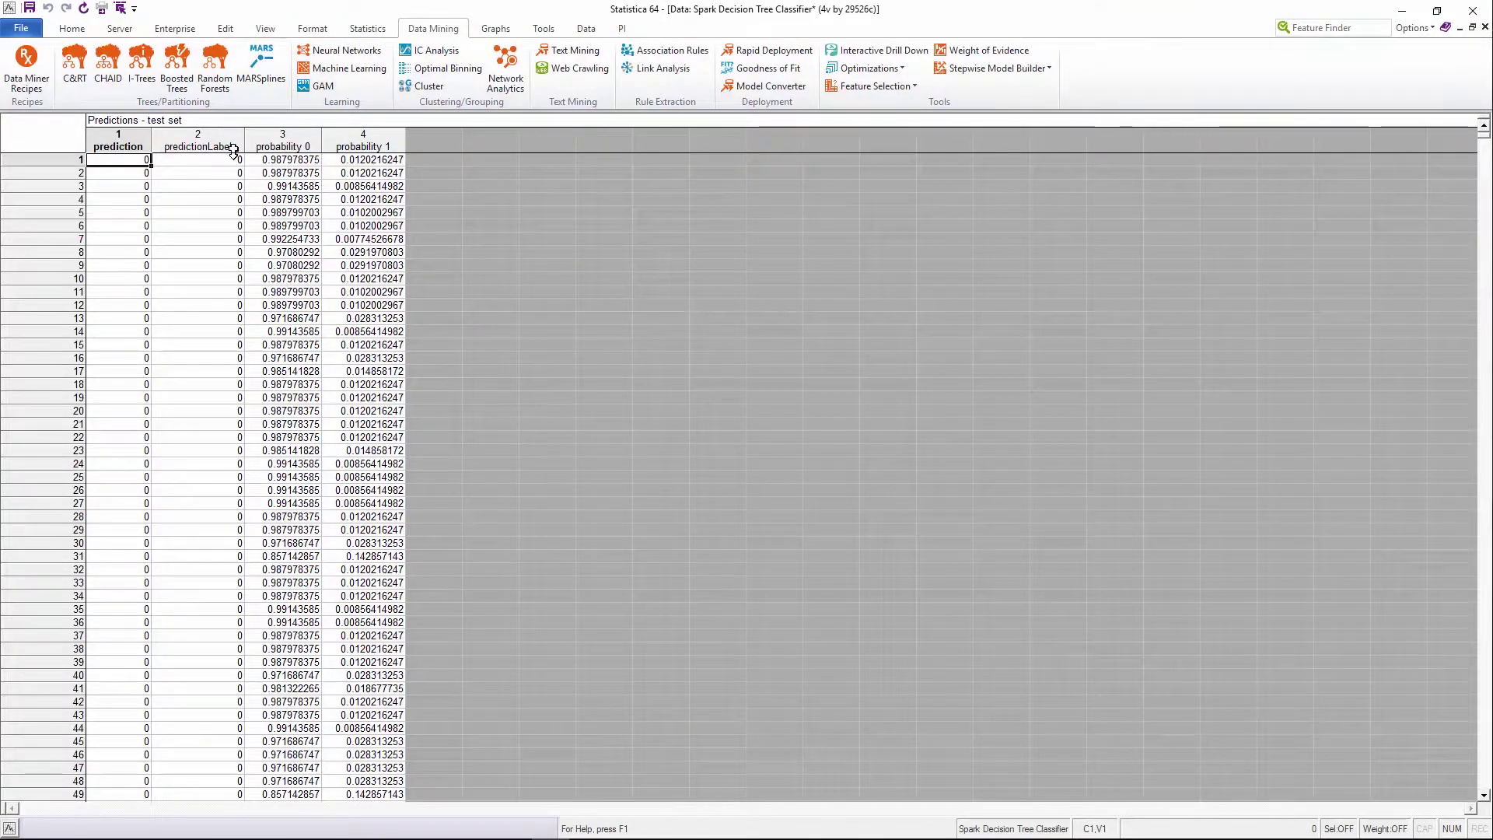
left_click(1485, 26)
key("alt+Tab")
left_click_drag(559, 90, 1104, 29)
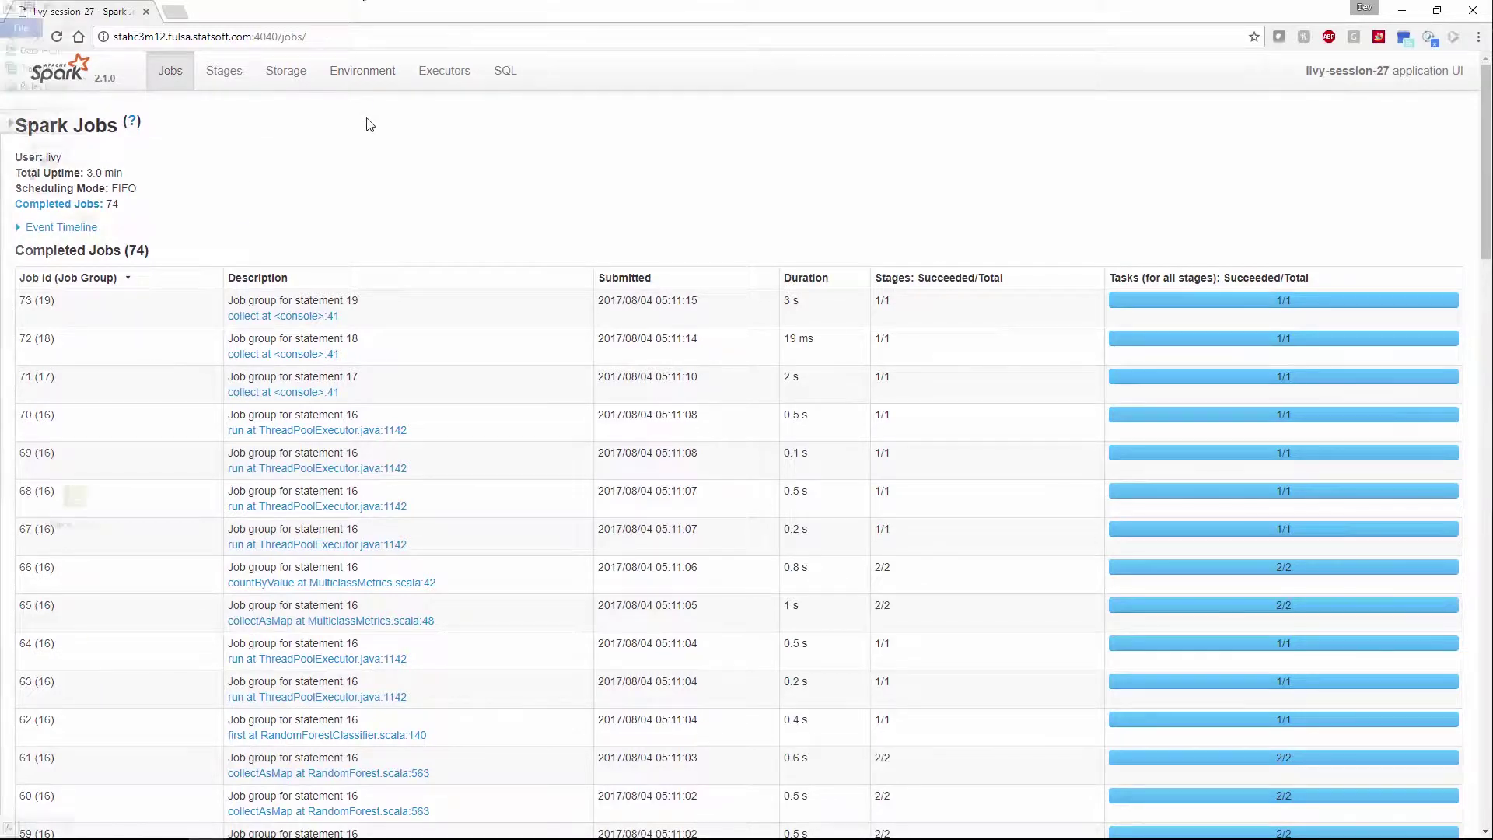
Step: Add a Weight of Evidence node from Data Mining and accept its preset variable selection
left_click(393, 31)
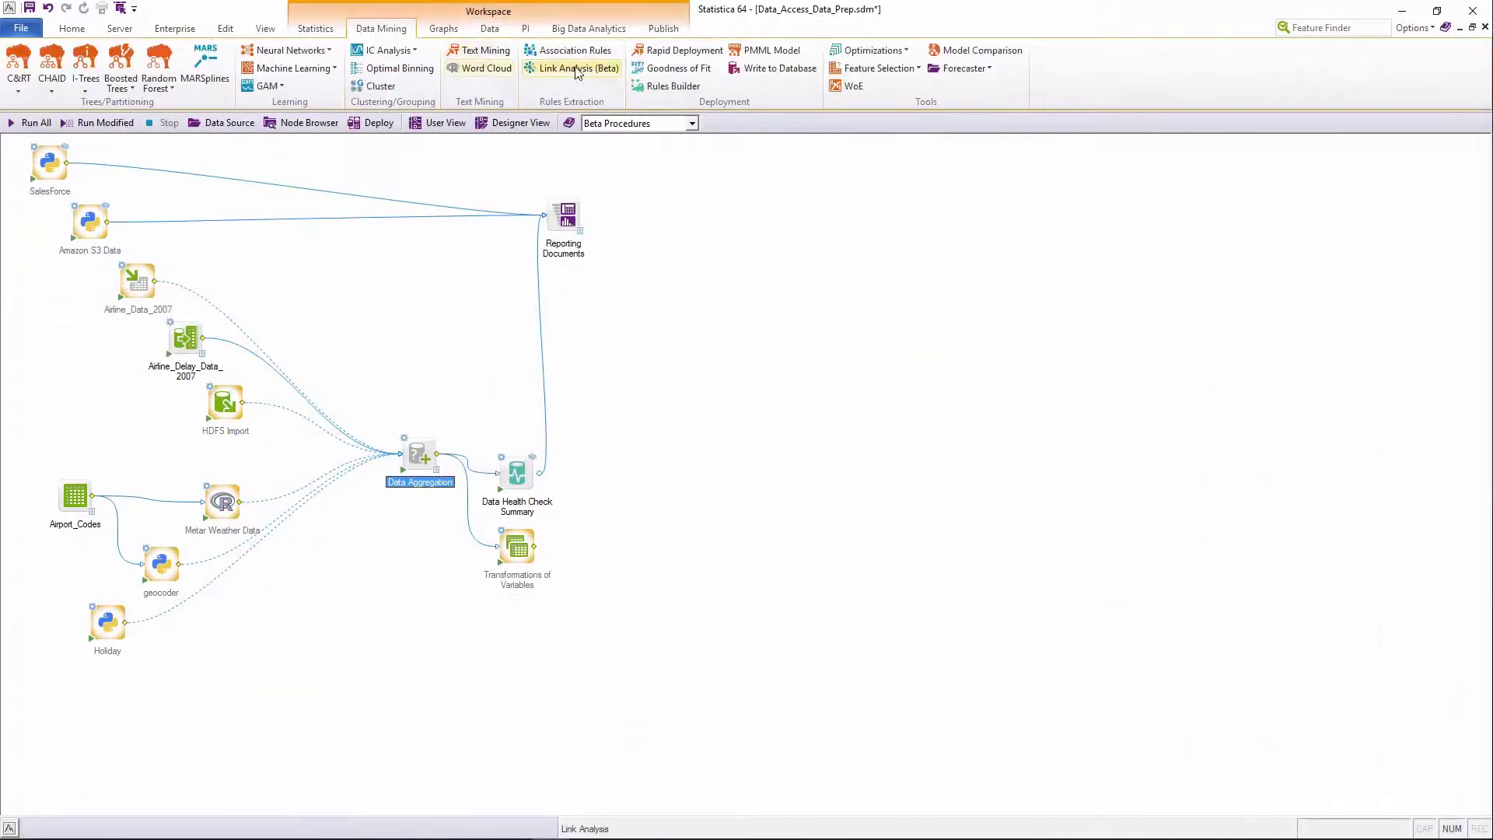
left_click(846, 85)
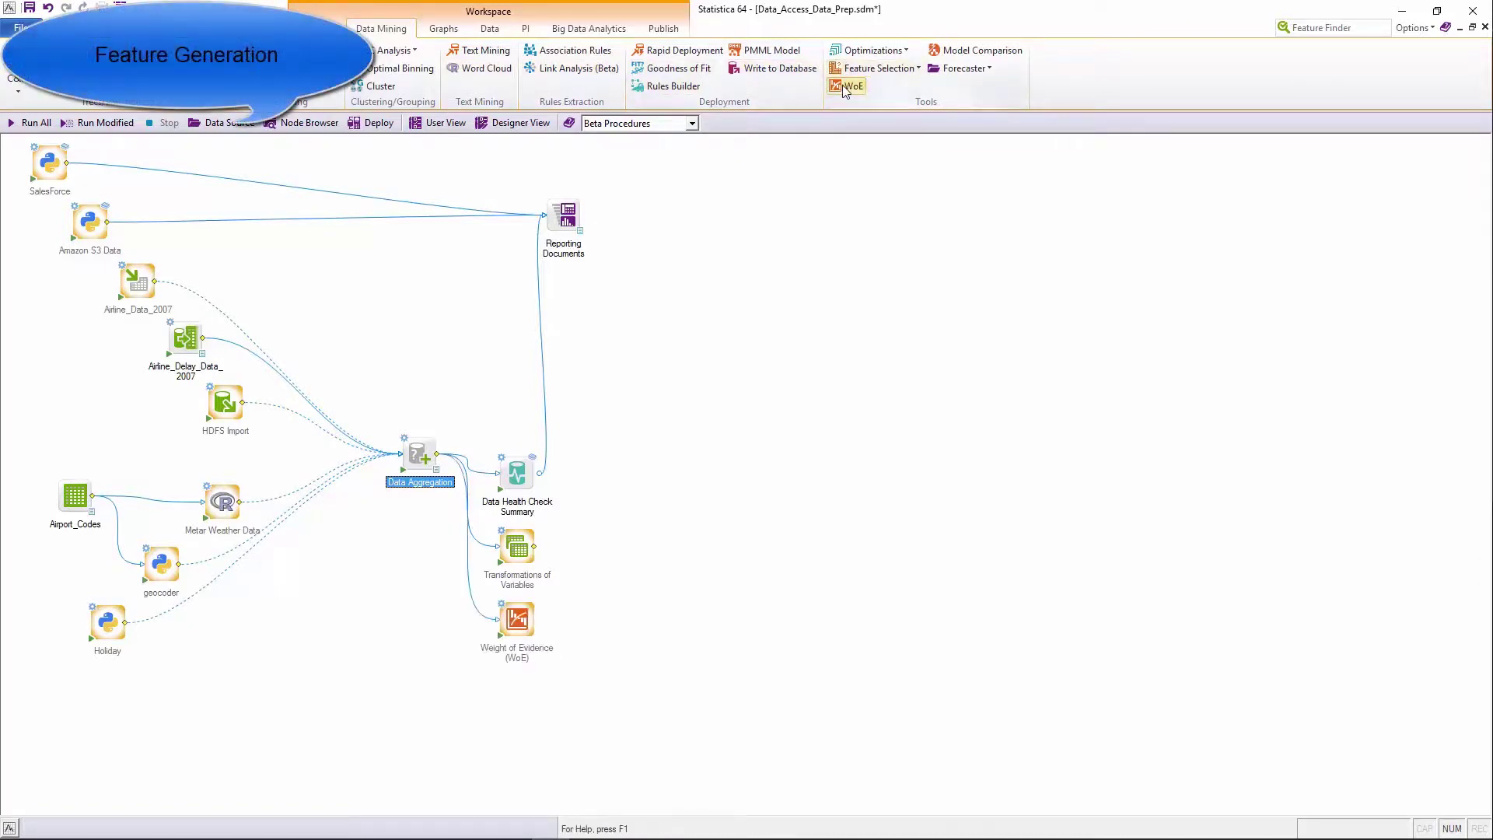
double_click(510, 616)
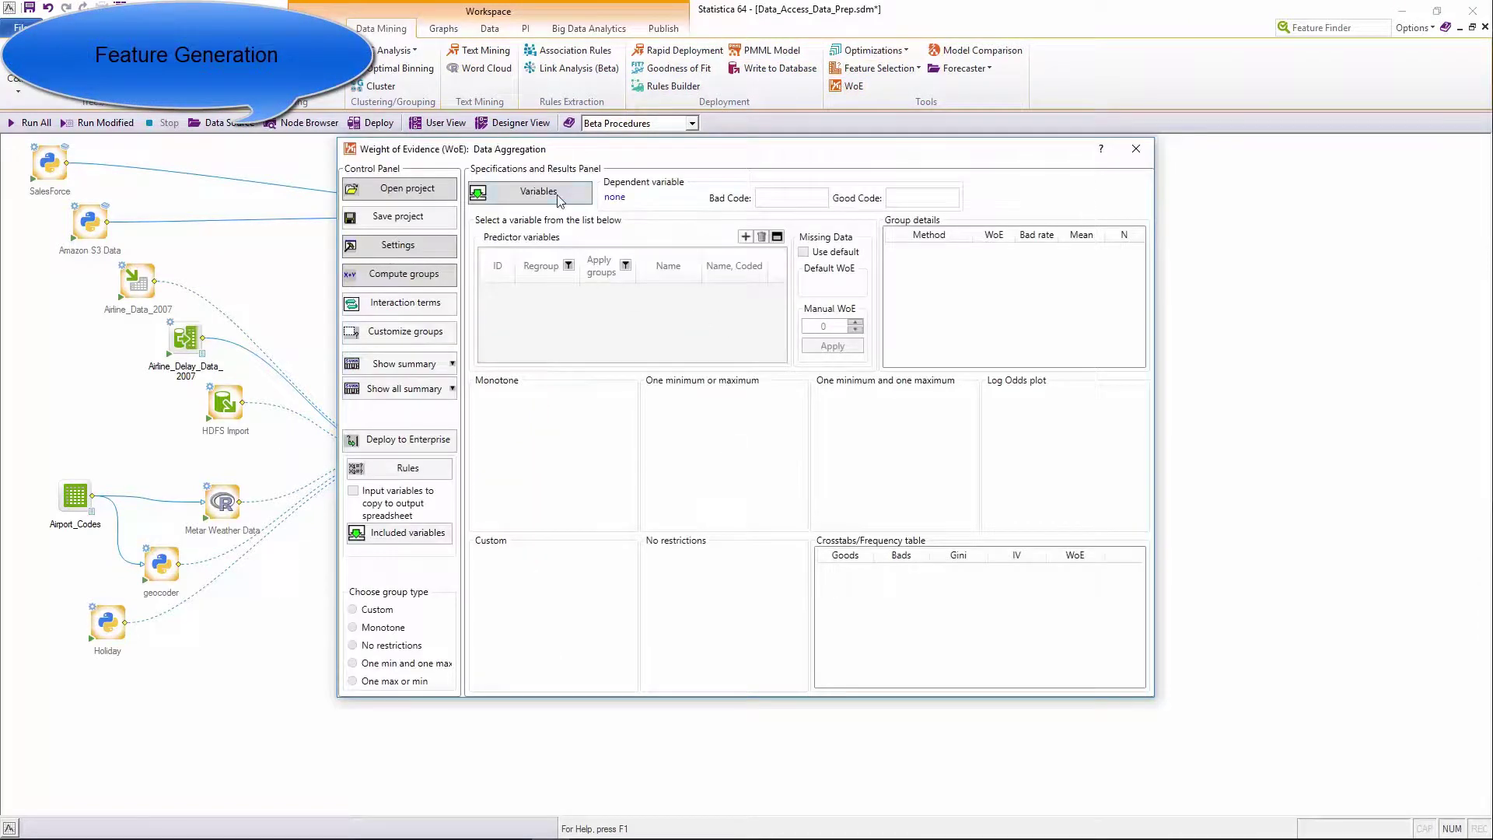
left_click(556, 197)
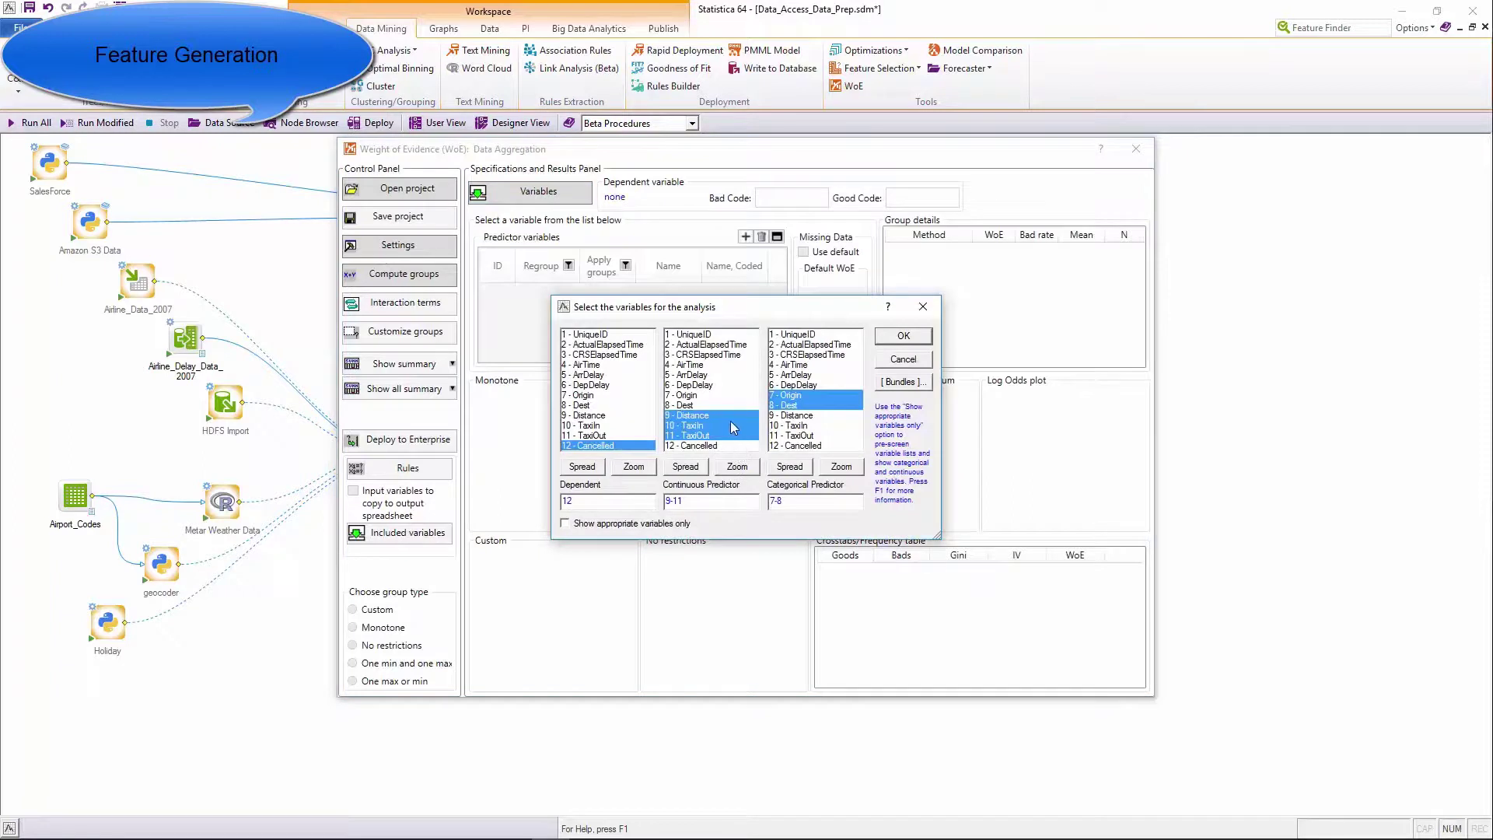
left_click(903, 337)
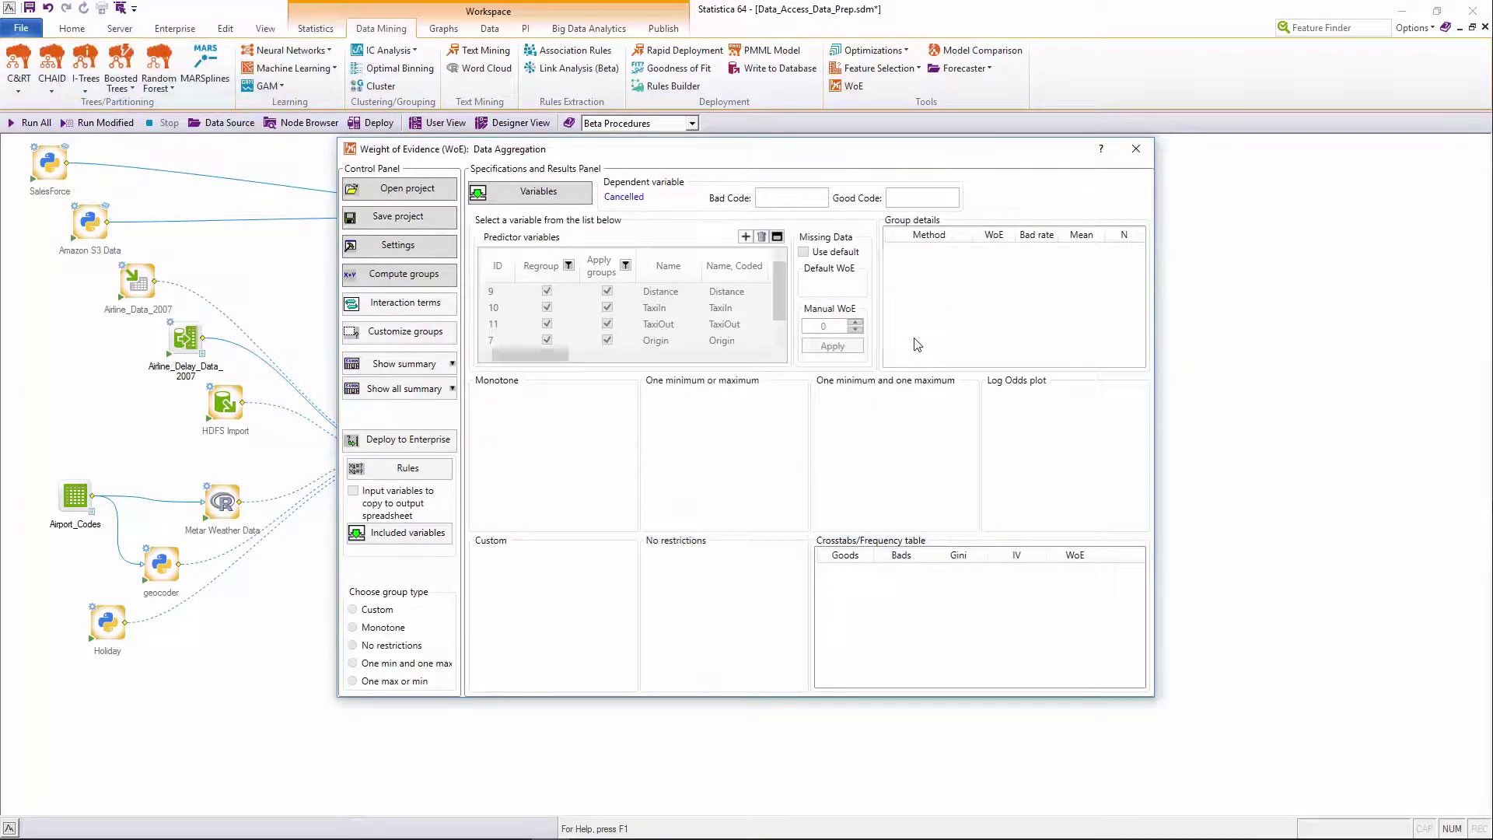
Step: Set Cancelled's bad code to 1, compute the WoE groups, and view Origin_dwpf2 results
double_click(781, 197)
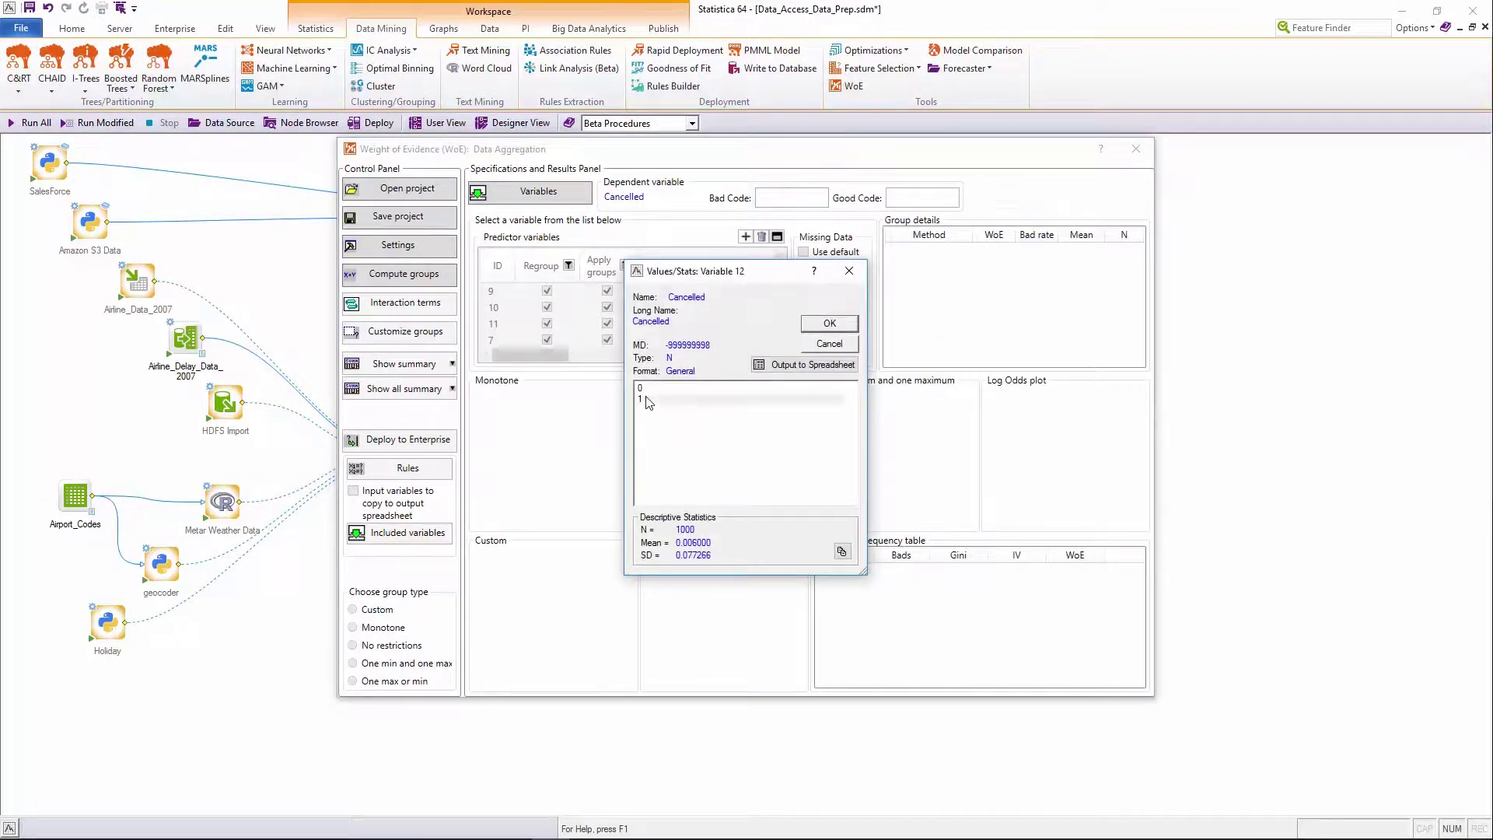
double_click(645, 400)
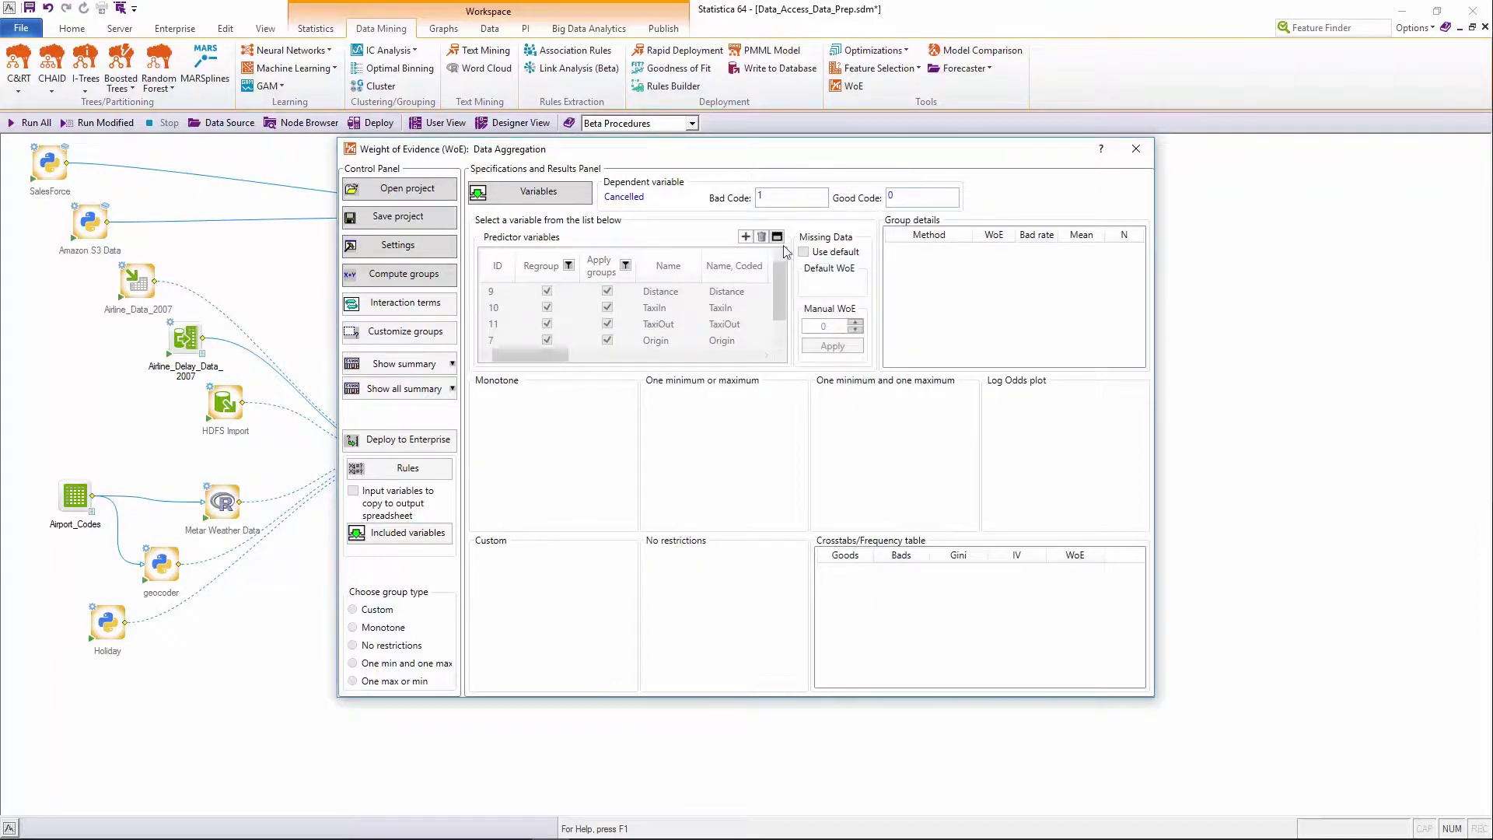
left_click(405, 275)
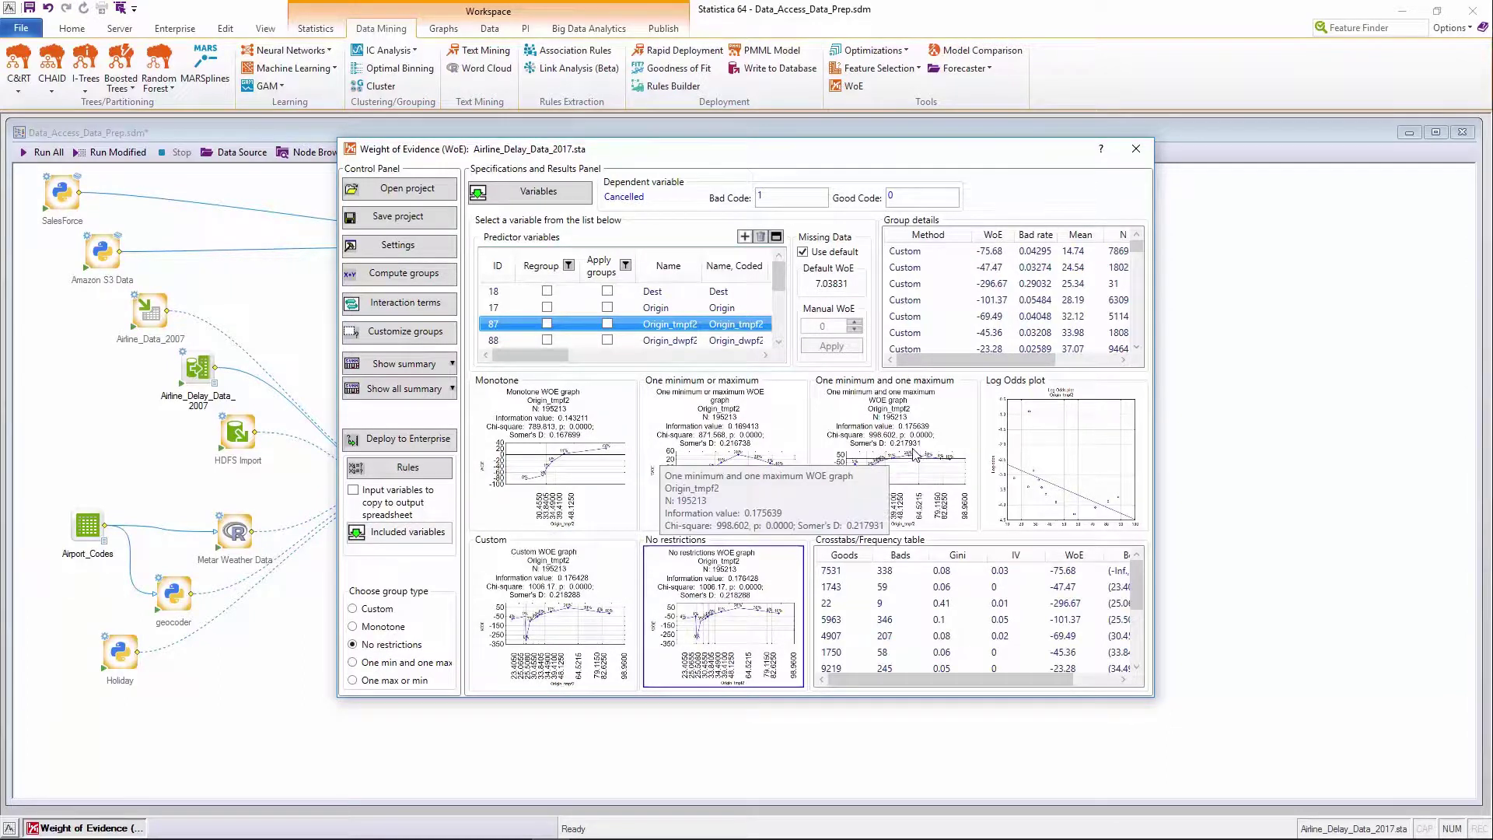
left_click(671, 341)
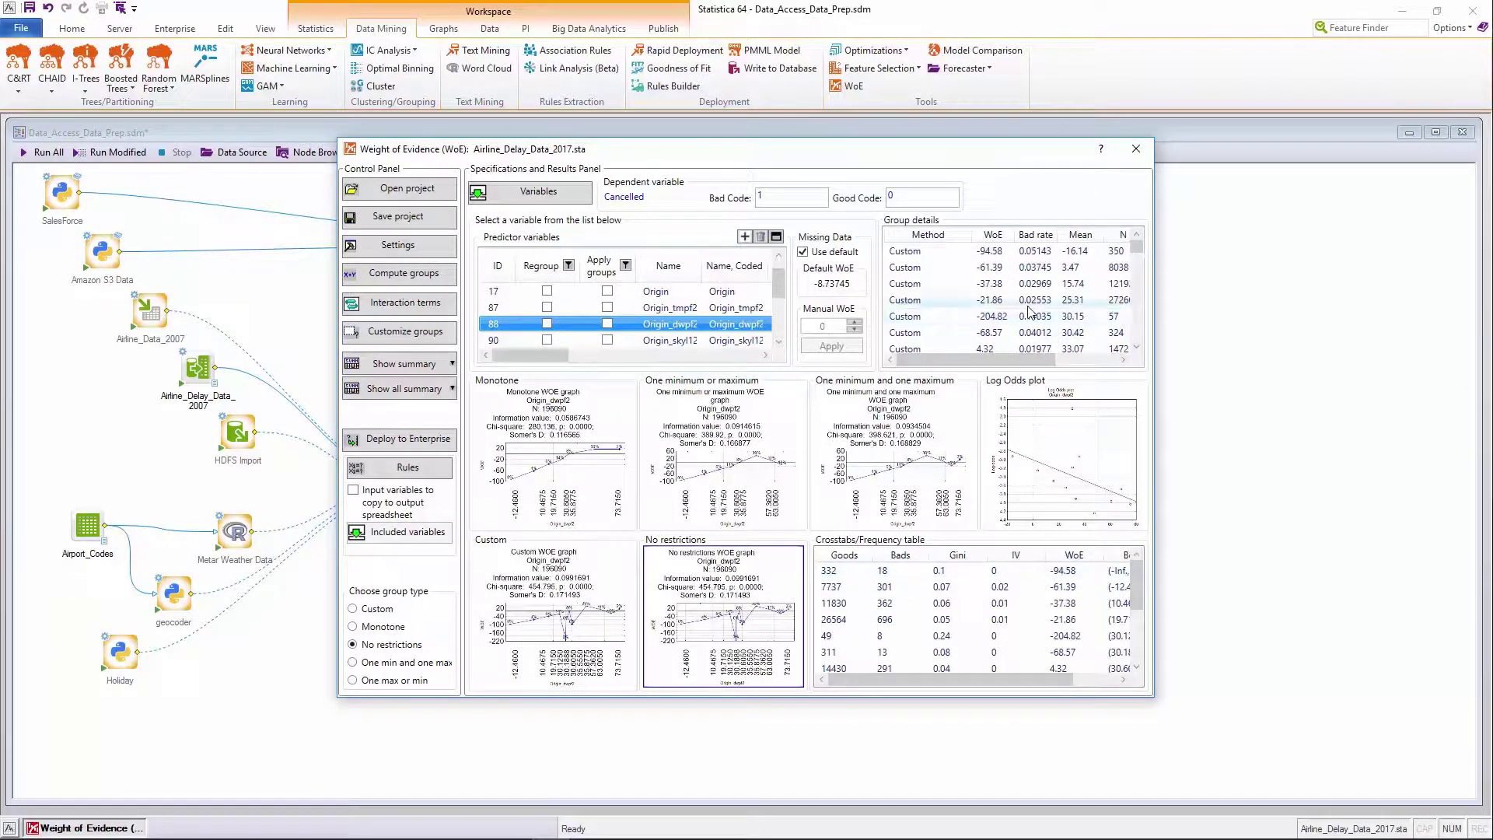
left_click(407, 308)
Step: Define an Origin by Origin_relh2 interaction term, review its grid (Information Value 0.36), then cancel
left_click(451, 162)
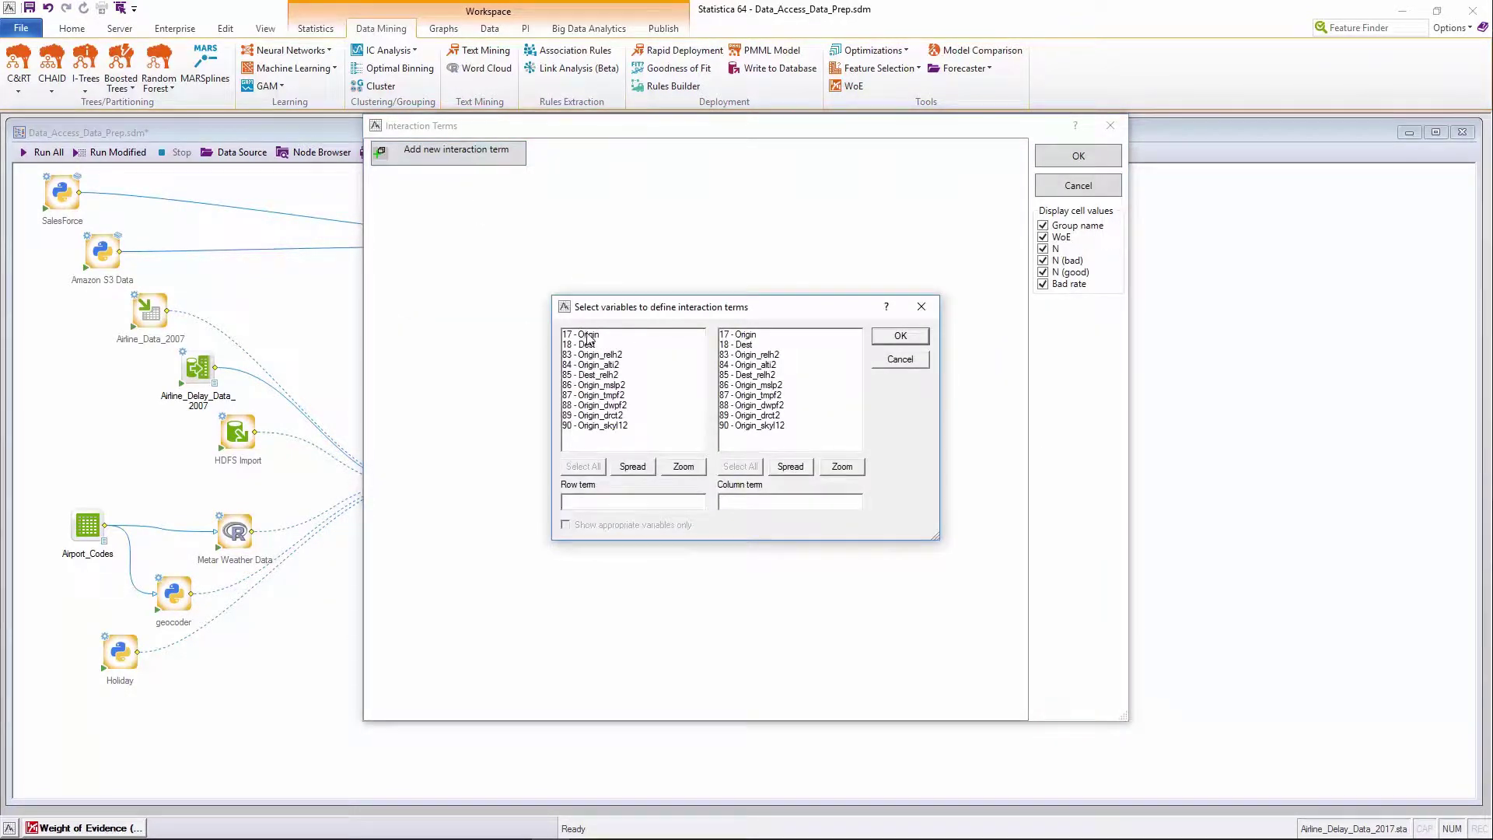
left_click(587, 334)
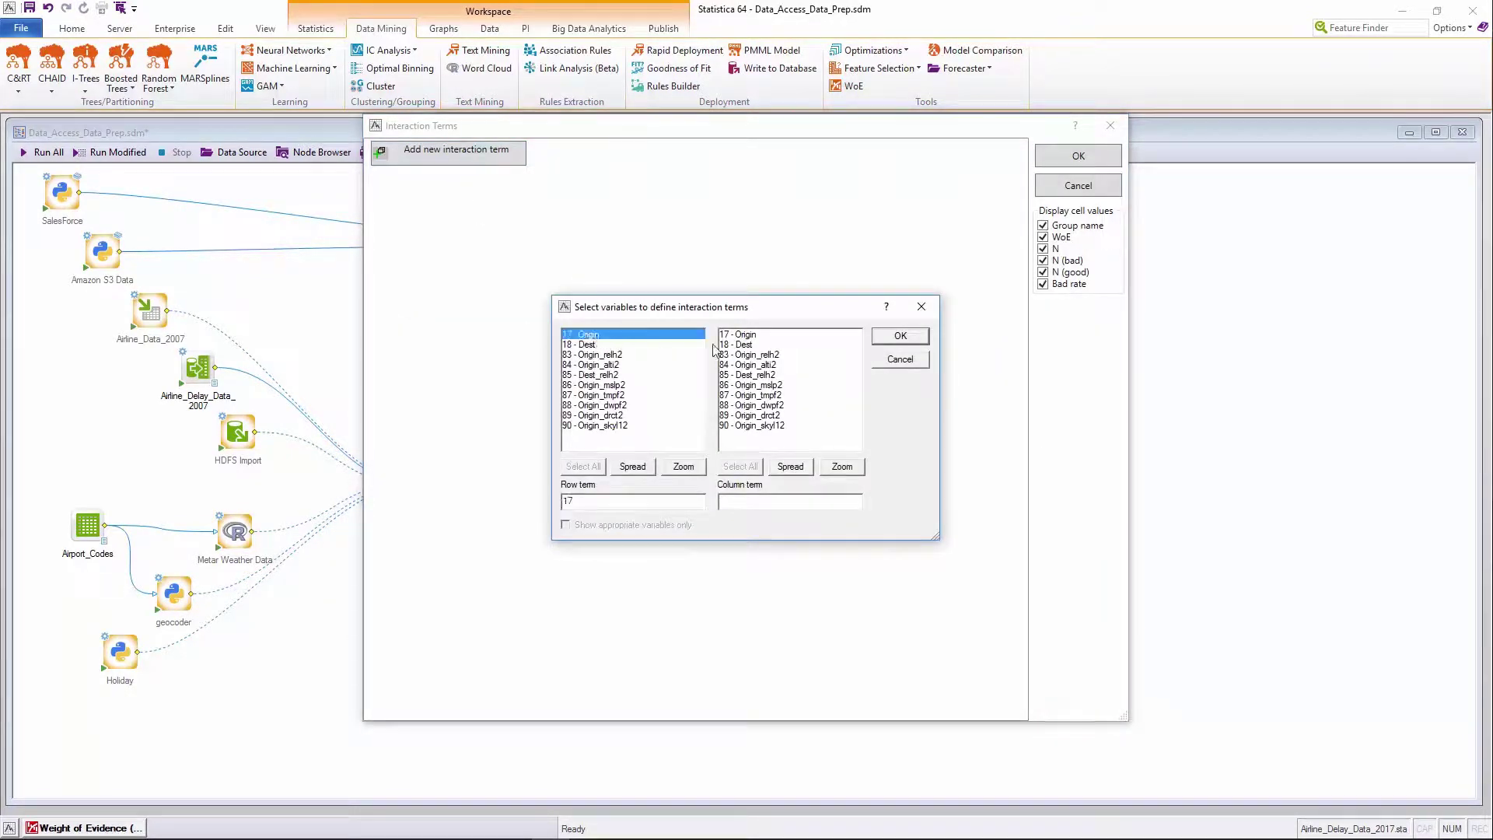
left_click(756, 355)
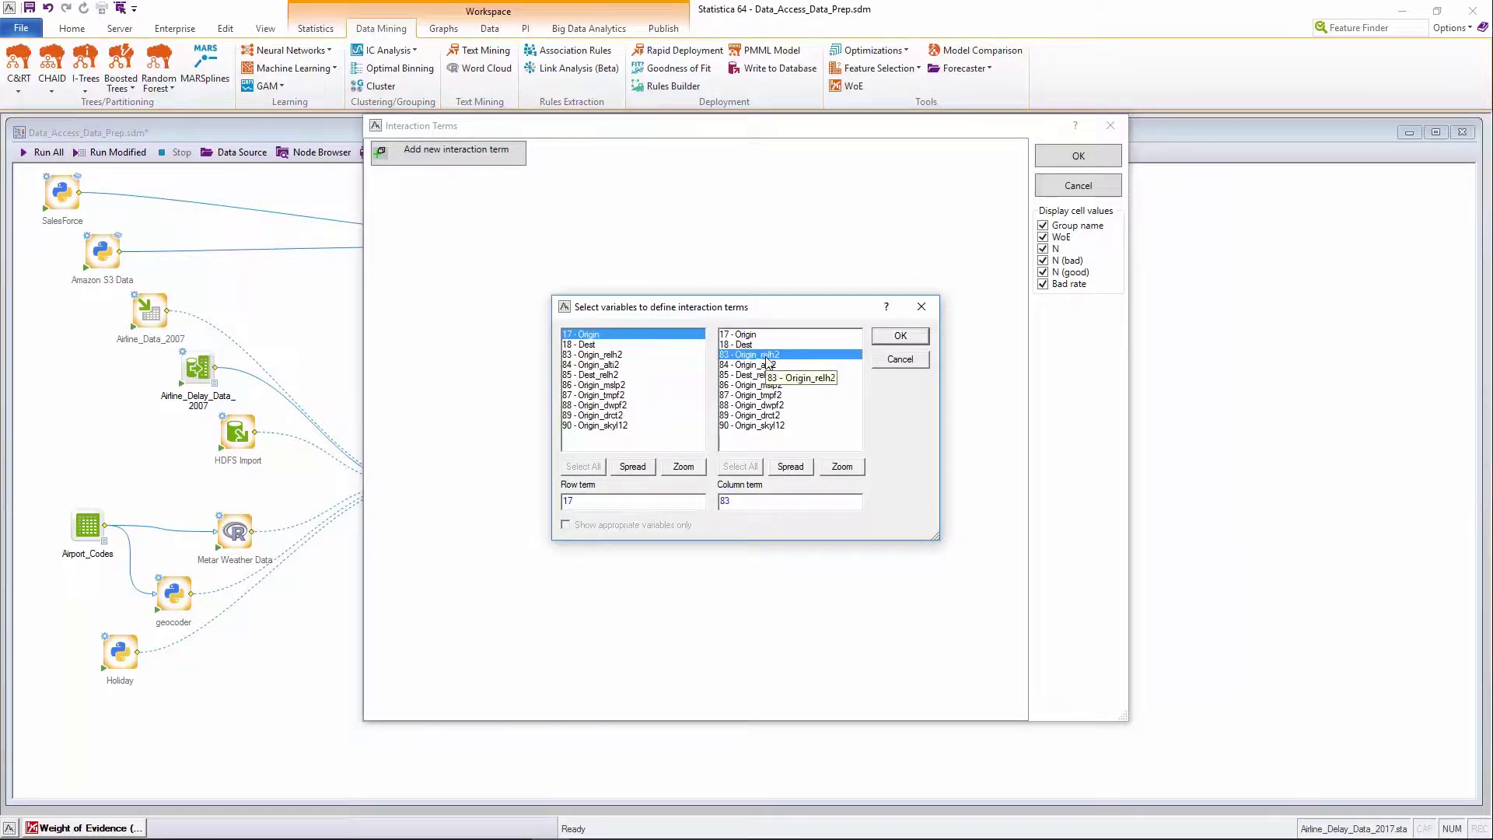
left_click(900, 336)
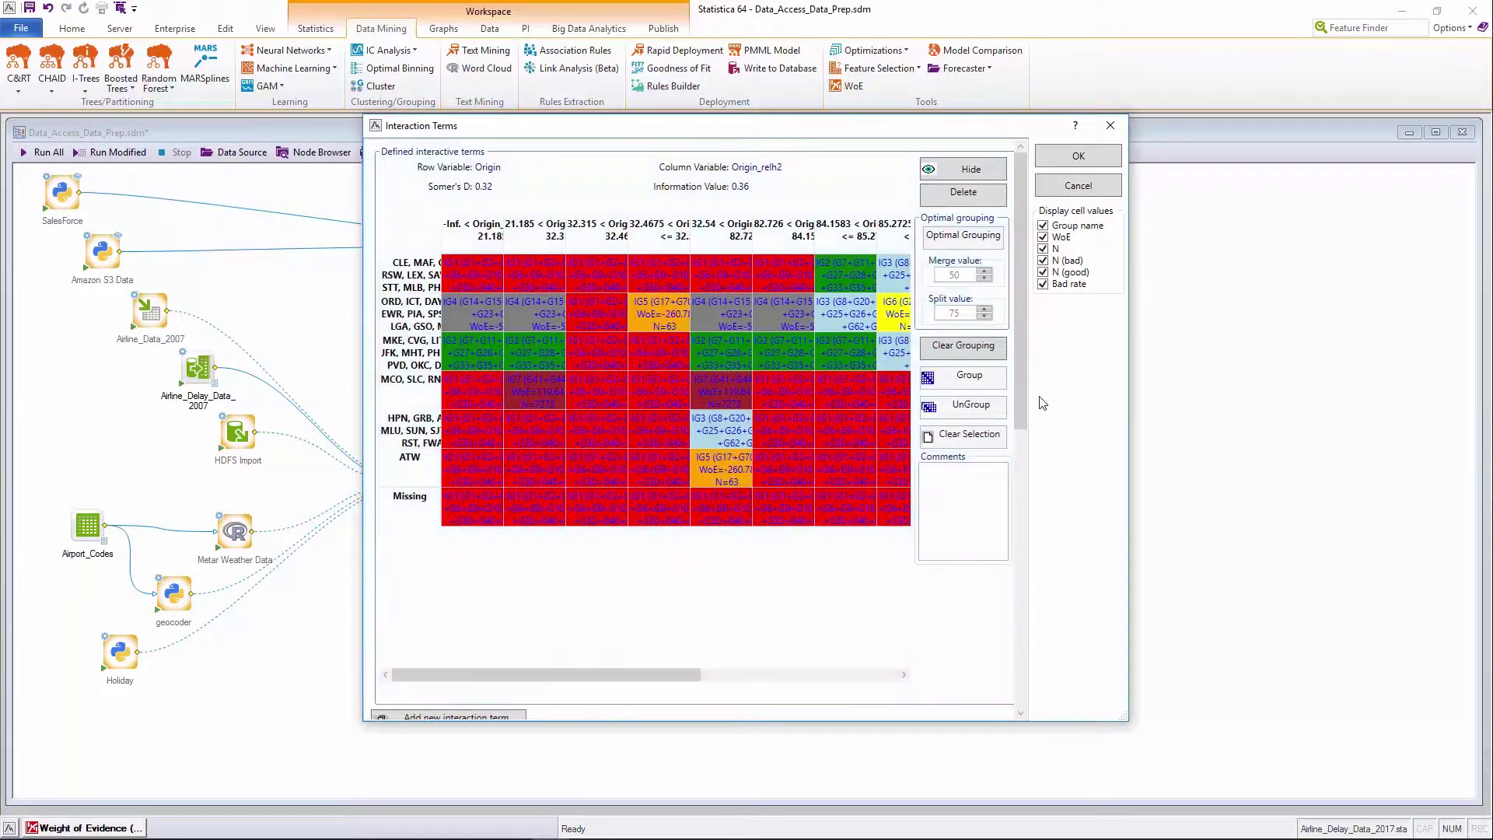
left_click(1067, 191)
mouse_move(532, 457)
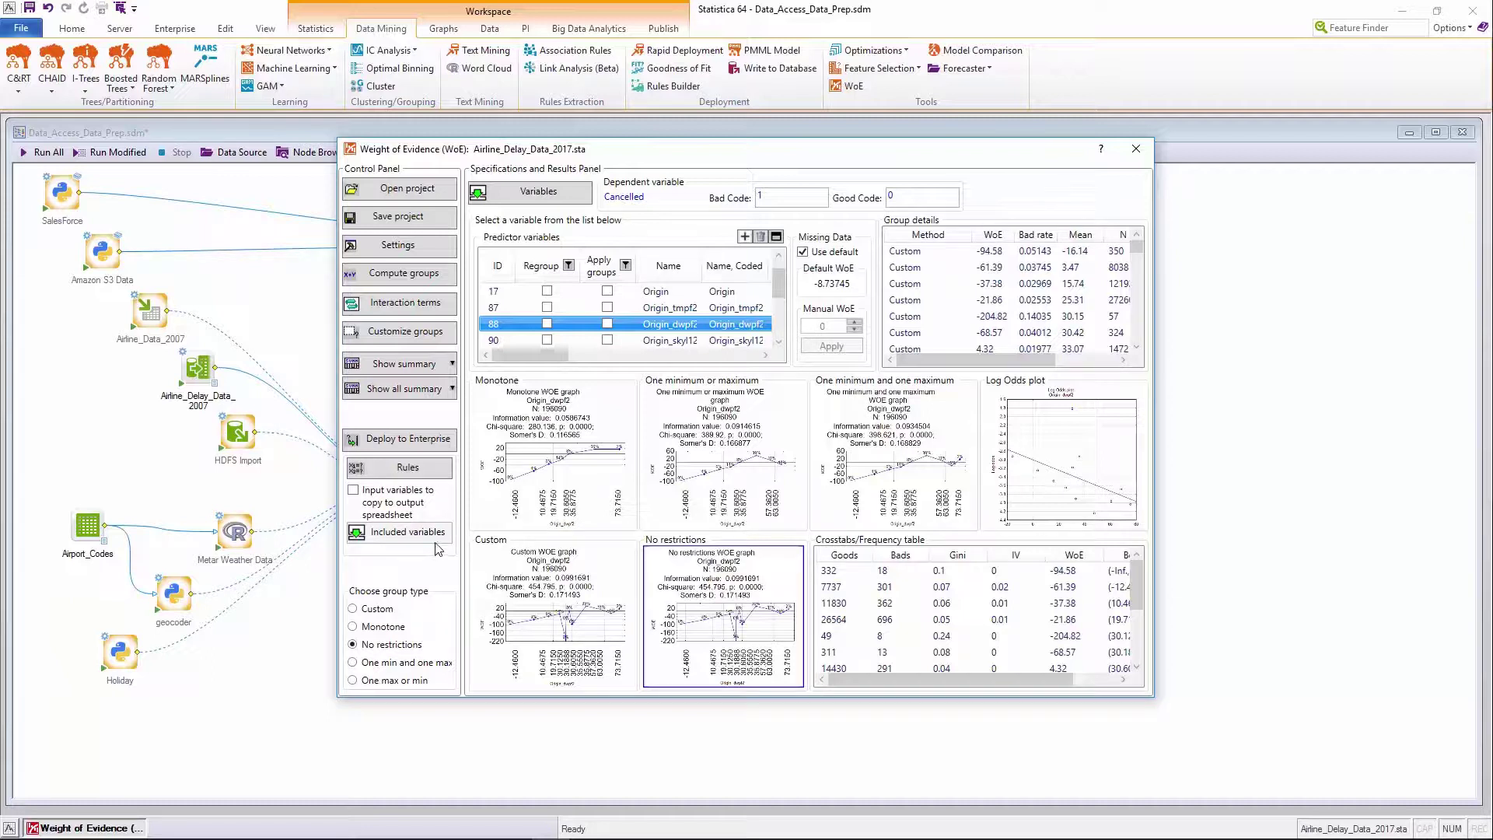
Step: Create 'Rules for all variables' from the WoE groups and save them from Rules Builder to Enterprise
left_click(409, 468)
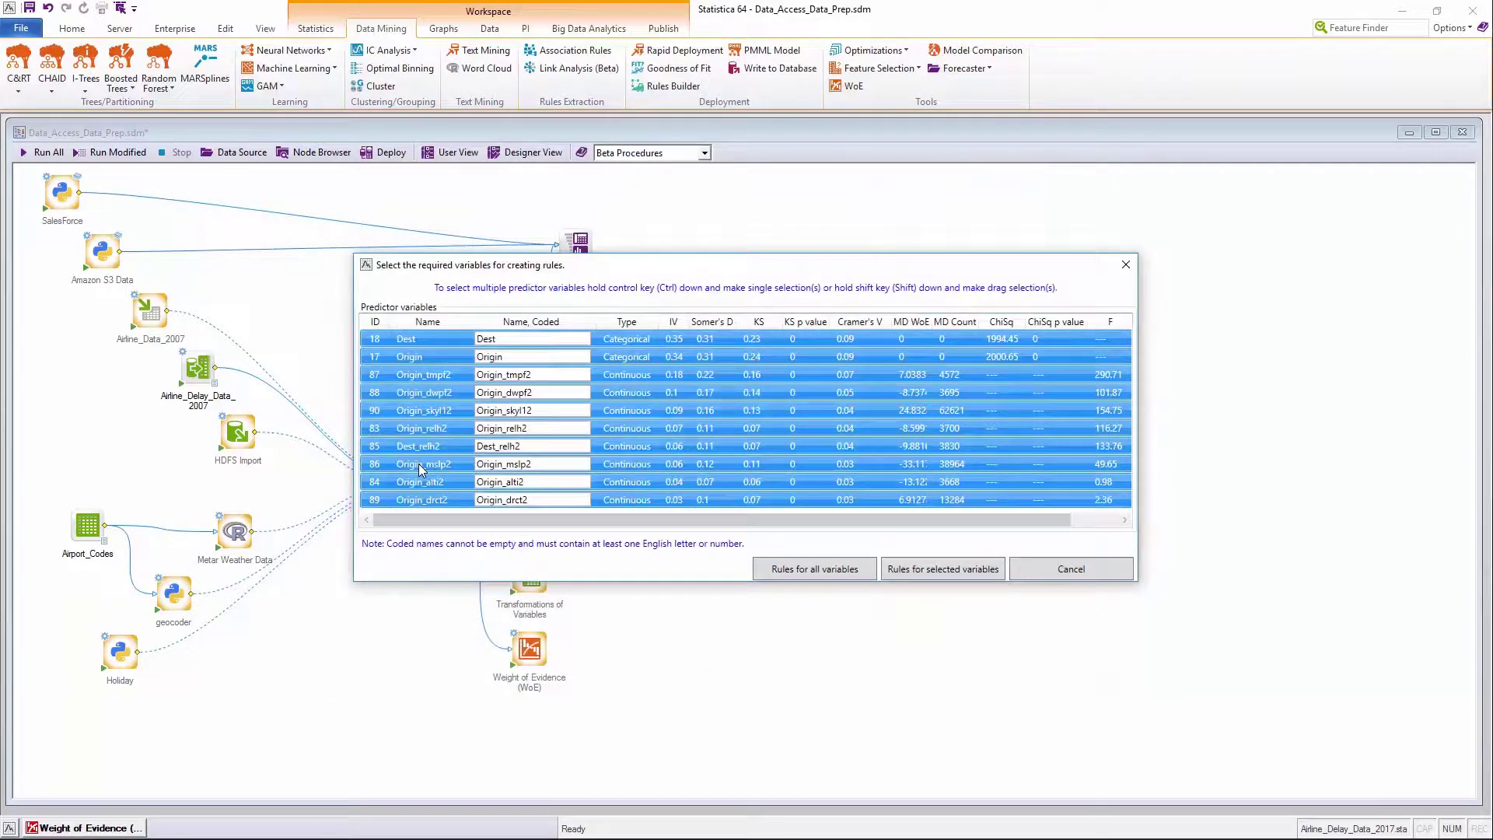
left_click(821, 571)
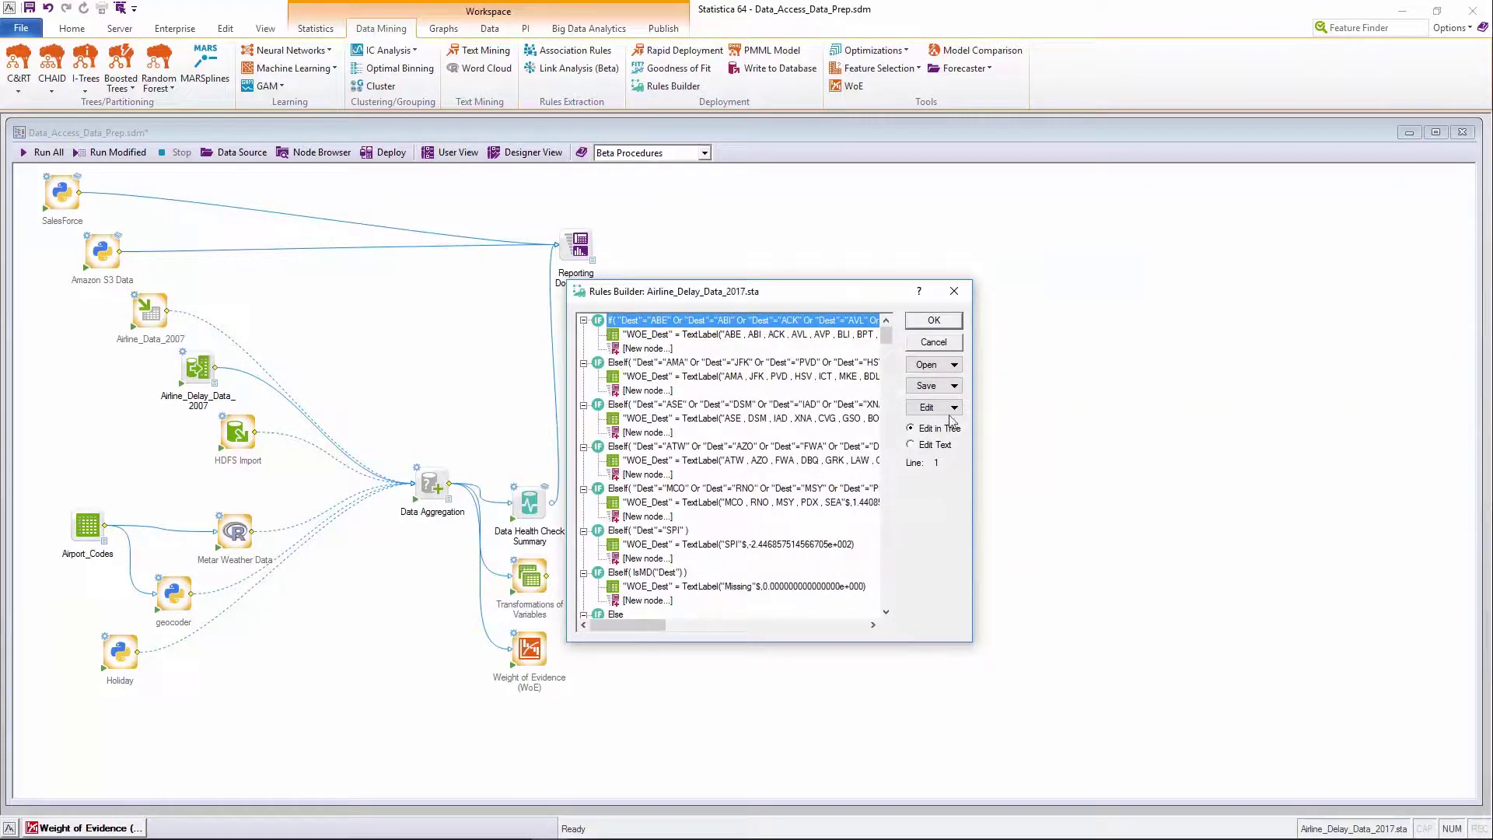
left_click(952, 386)
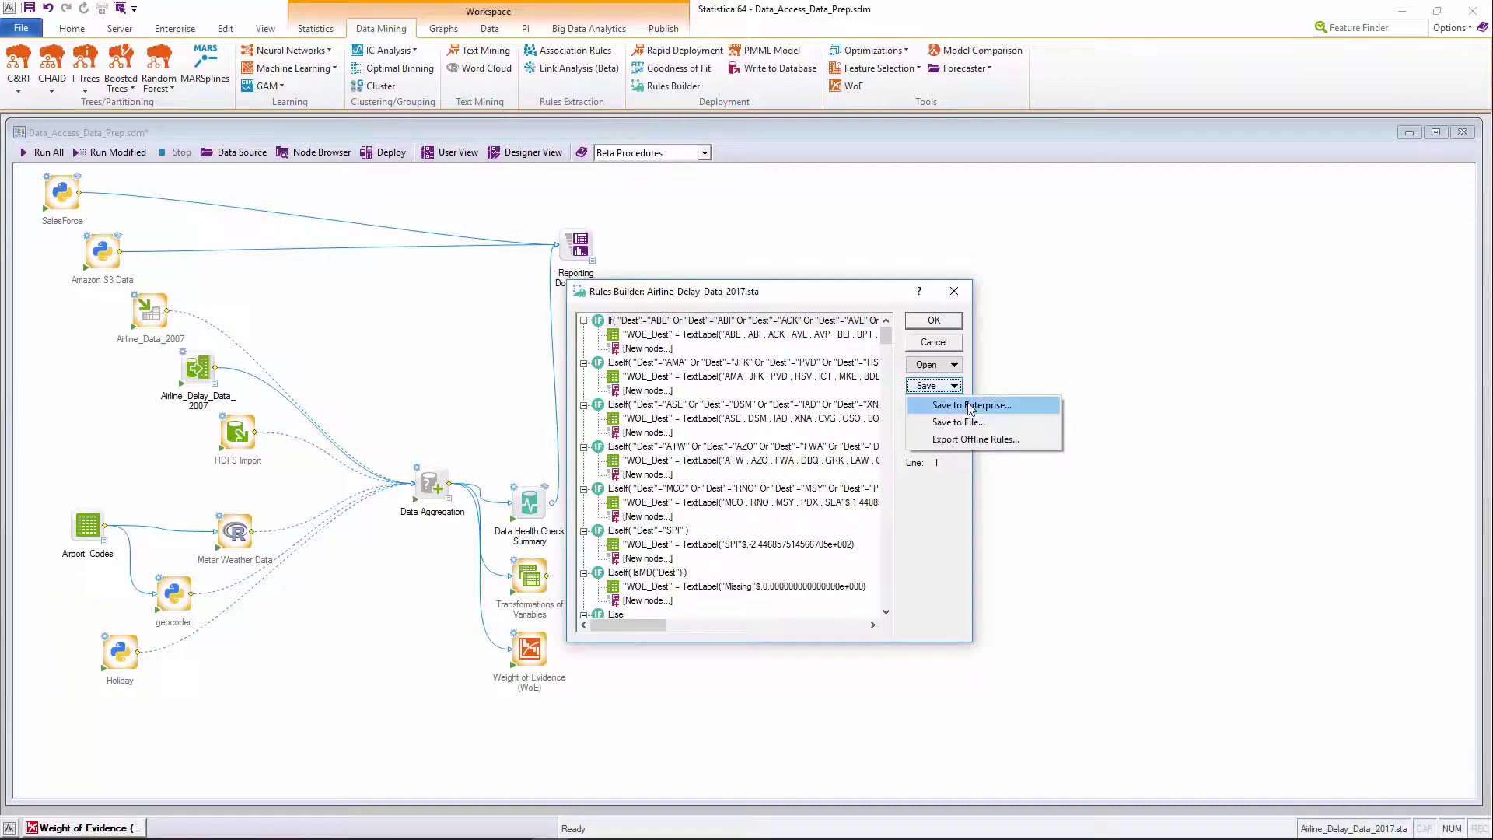
left_click(970, 406)
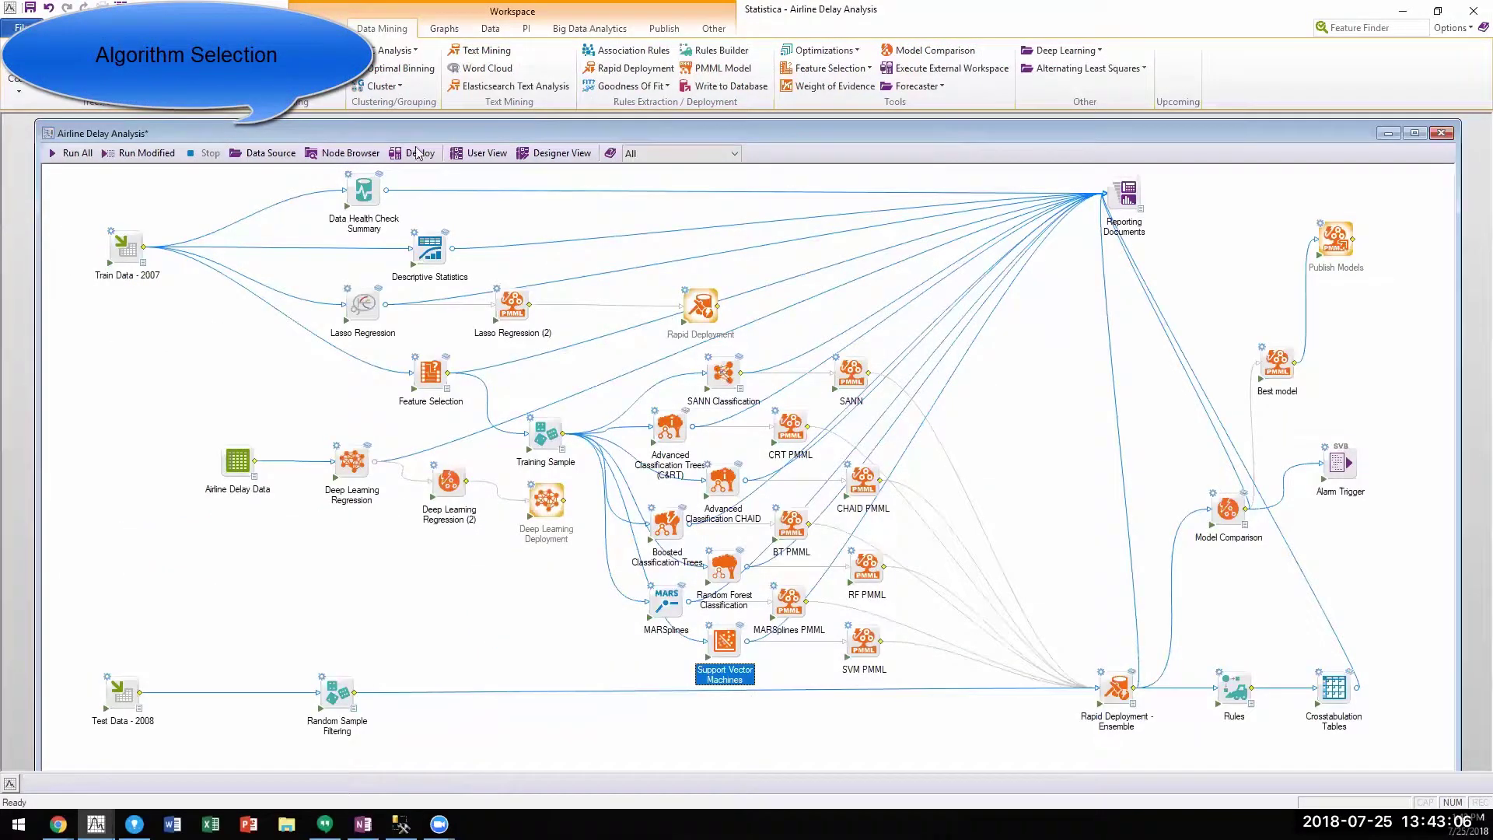
left_click(265, 70)
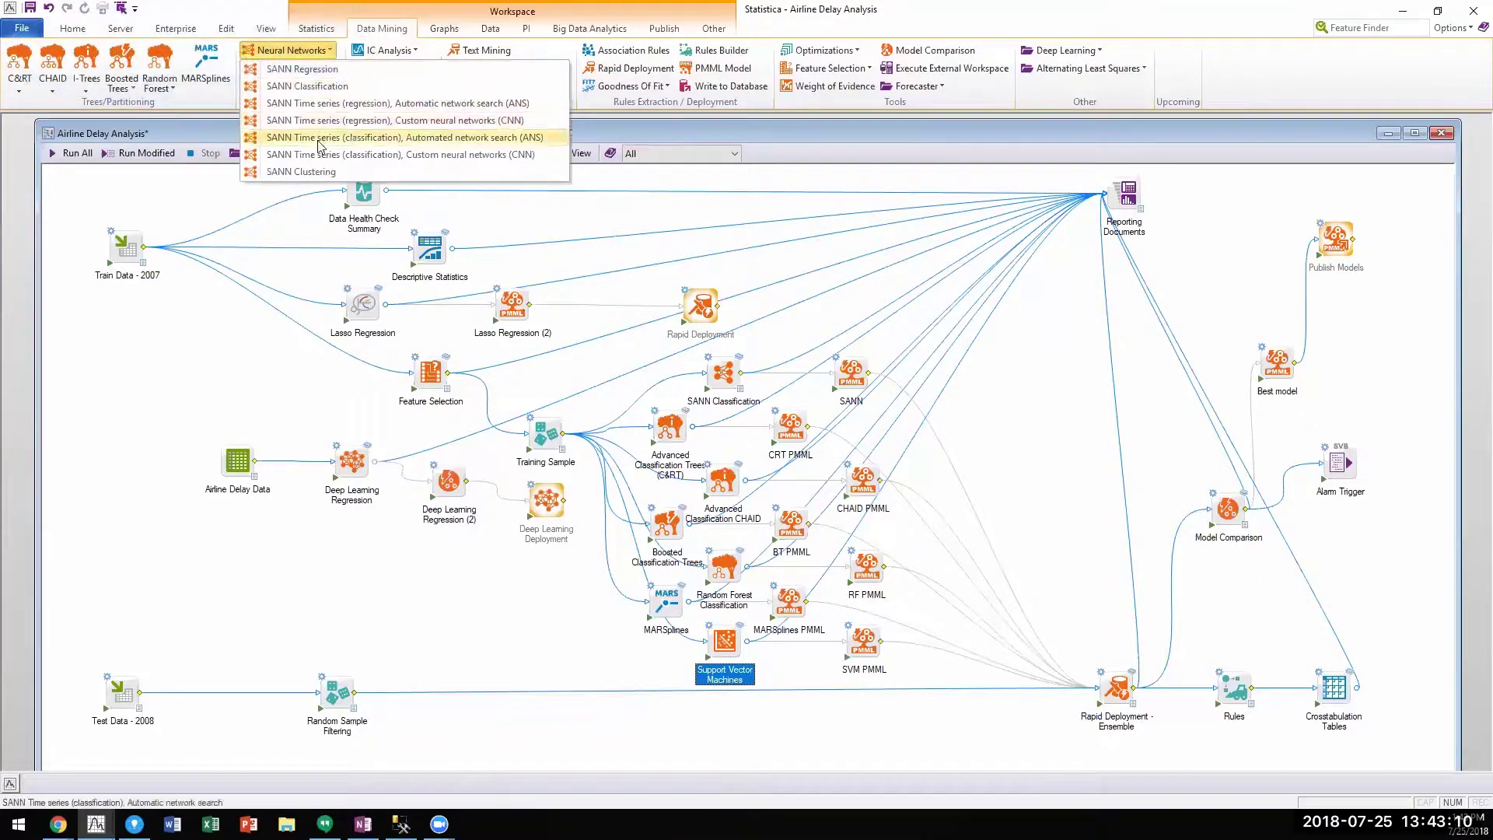
left_click(719, 381)
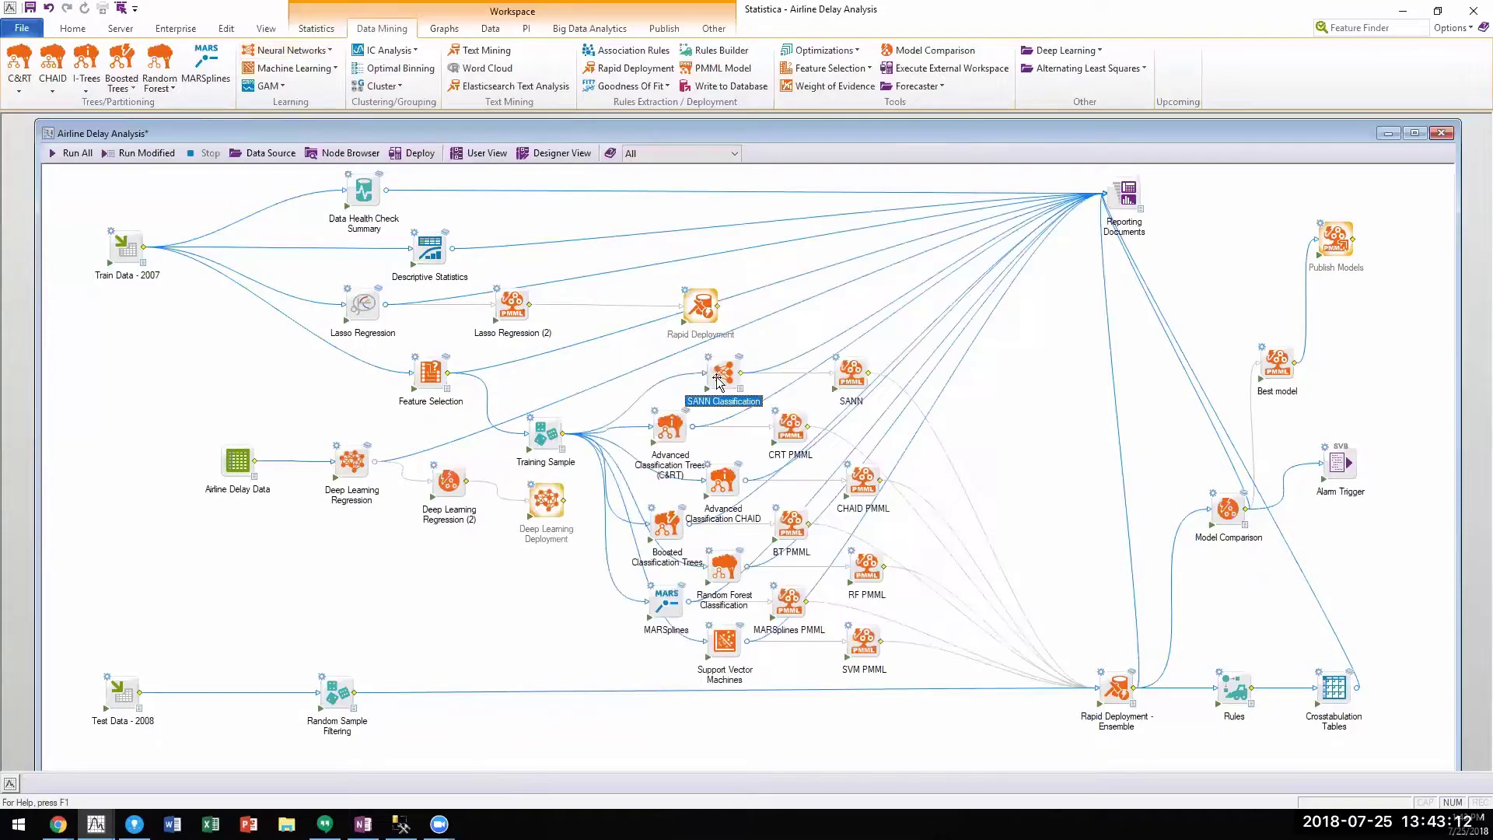
double_click(710, 367)
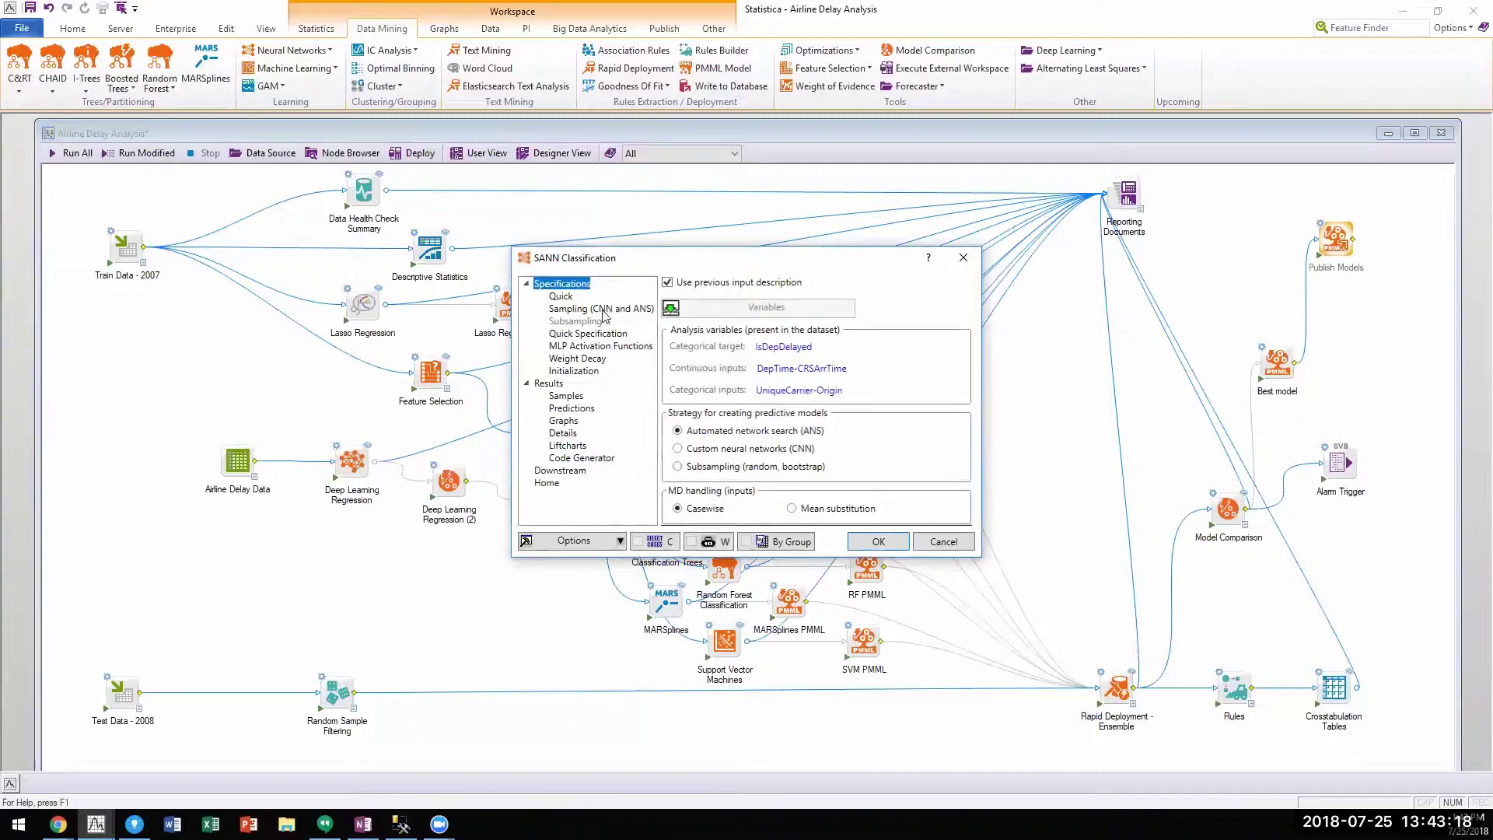
left_click(589, 334)
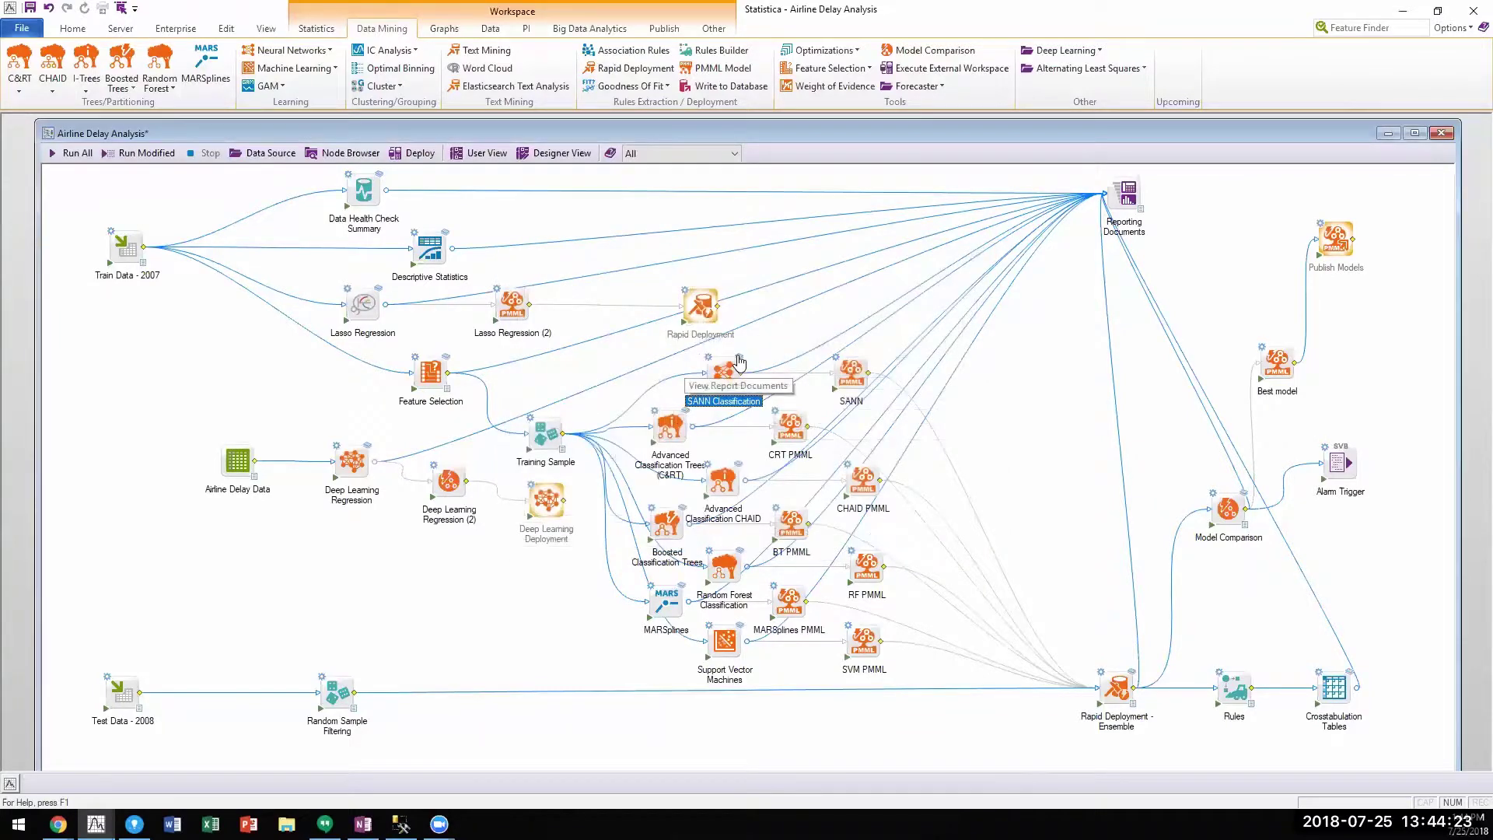
Step: Review the SANN Classification active-network summary and the ensemble's deployment summary results
left_click(737, 355)
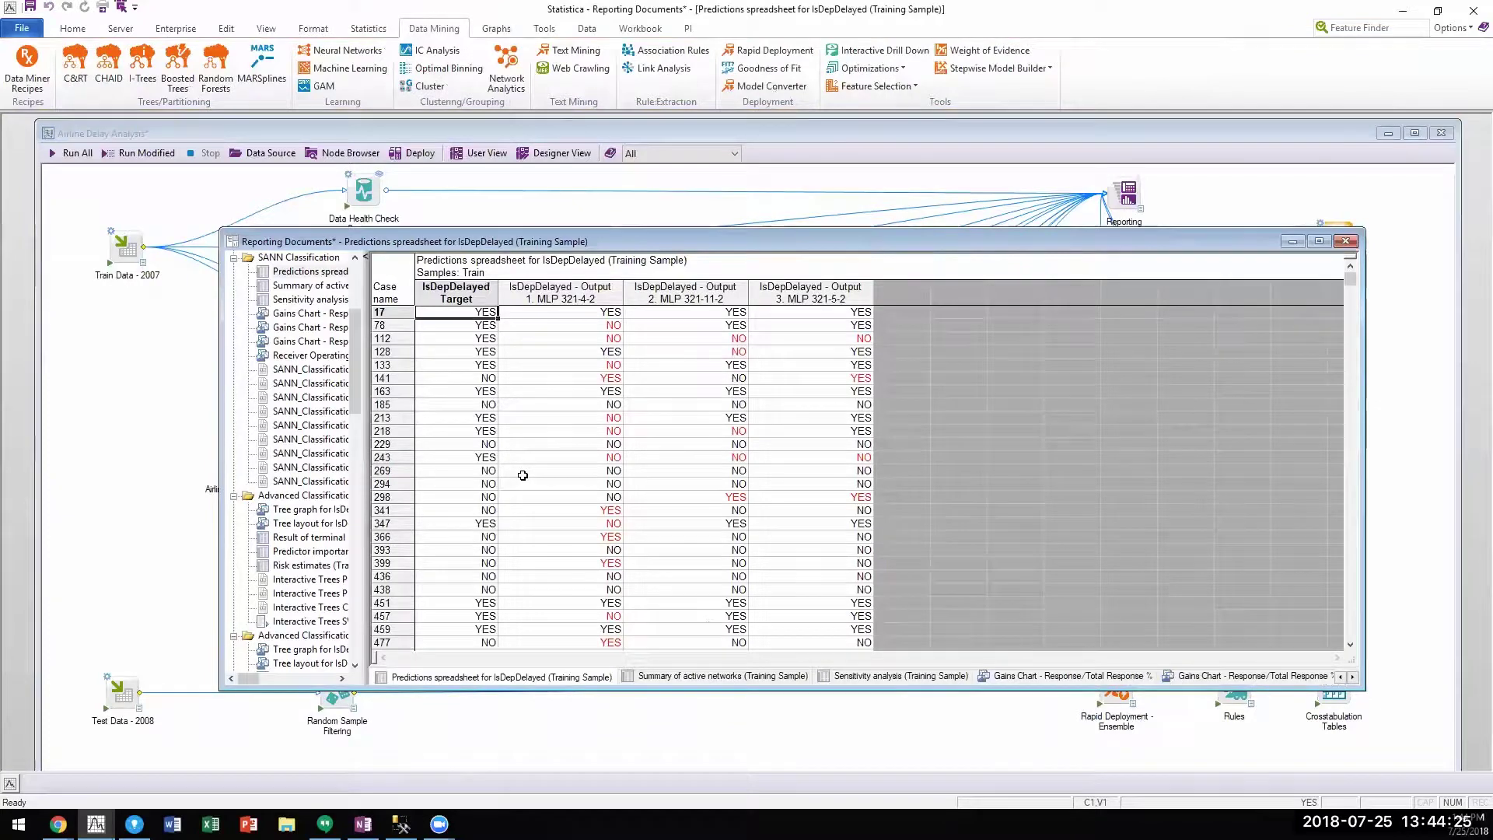
left_click(309, 290)
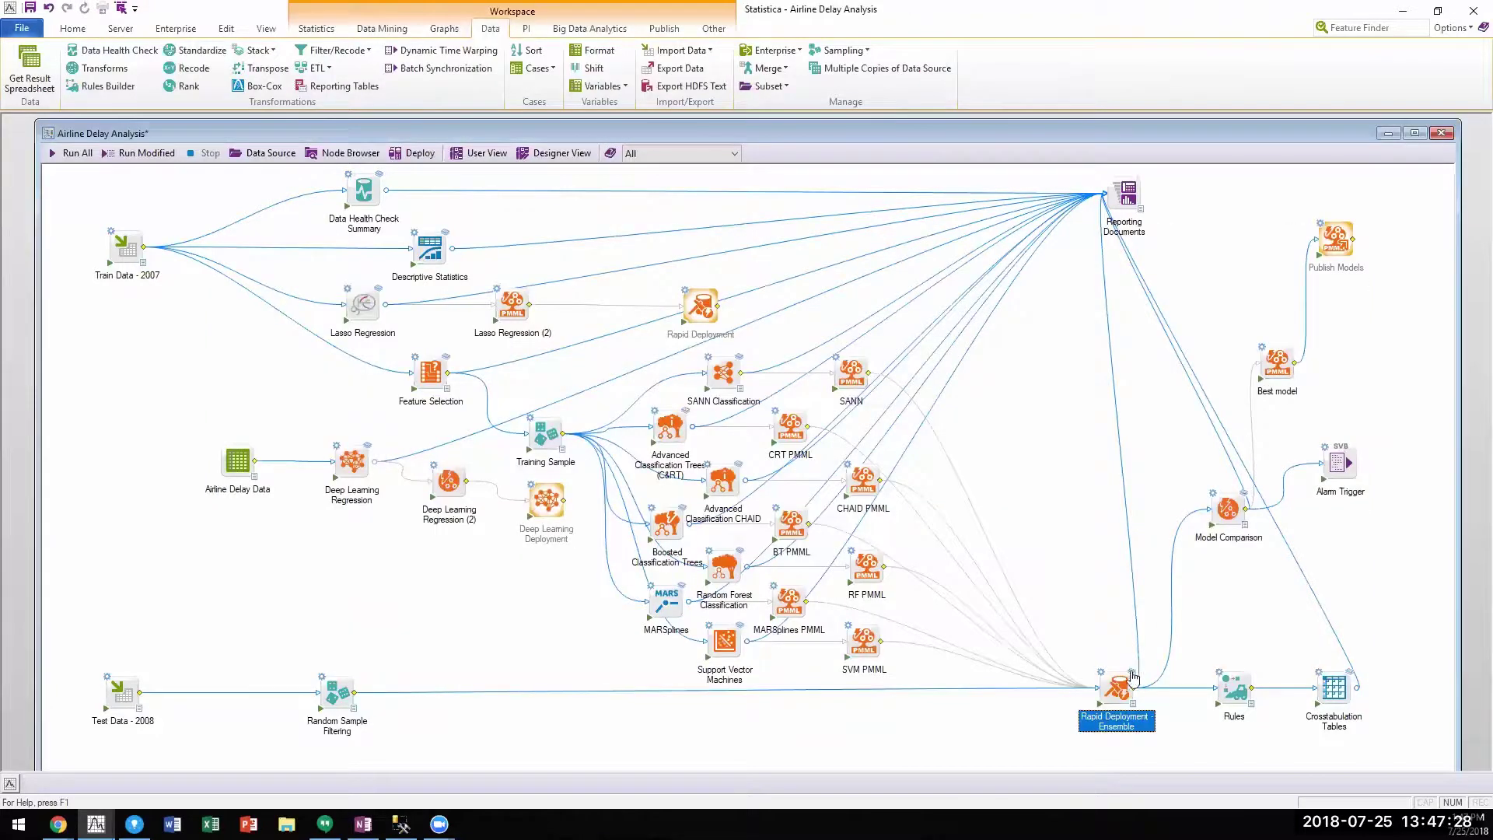
left_click(1133, 675)
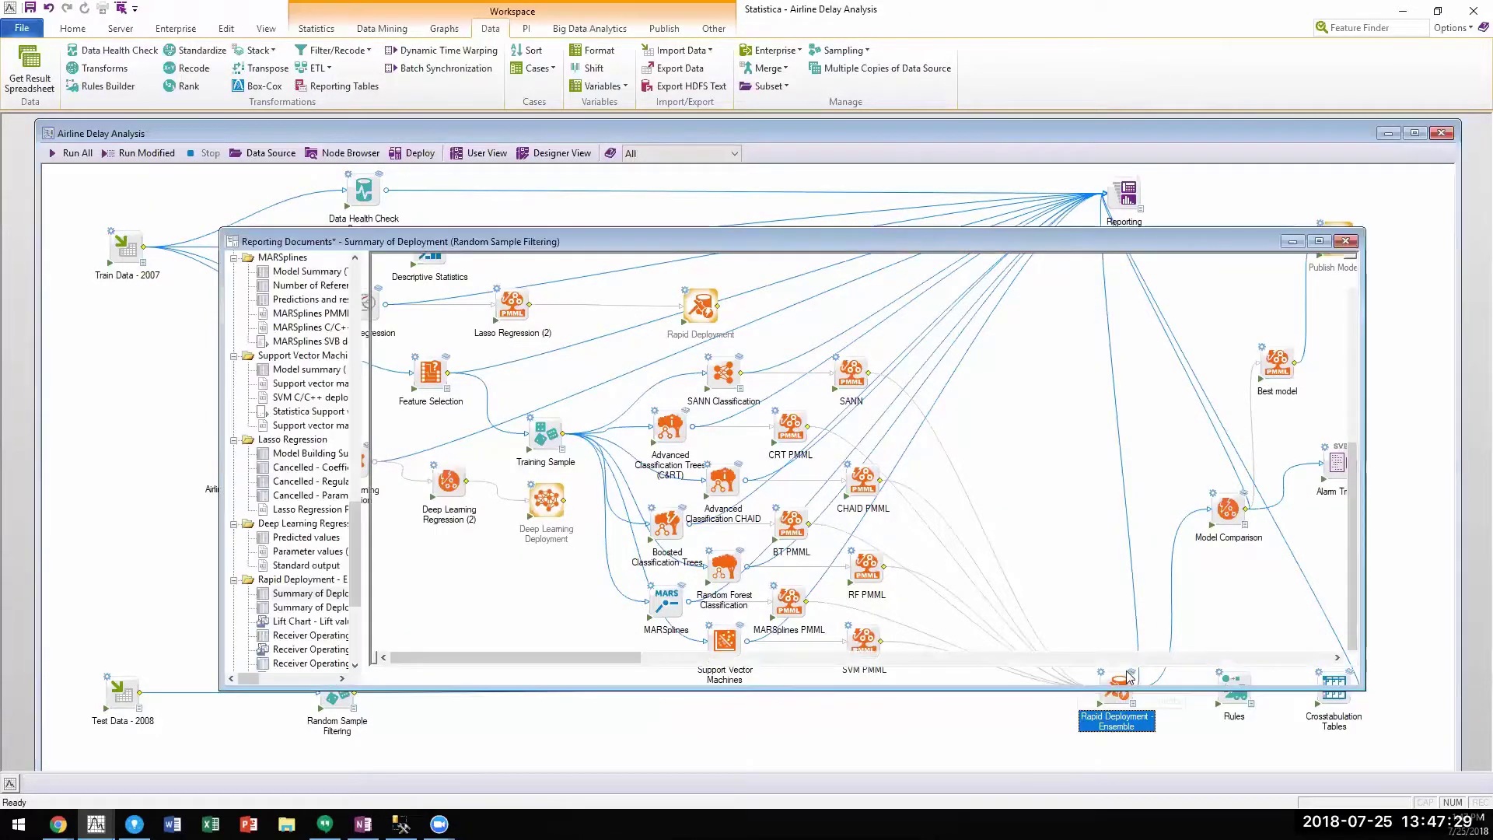
Step: Inspect the all-models lift chart, highlighting the top SANN curve, then close the reporting documents
left_click(311, 621)
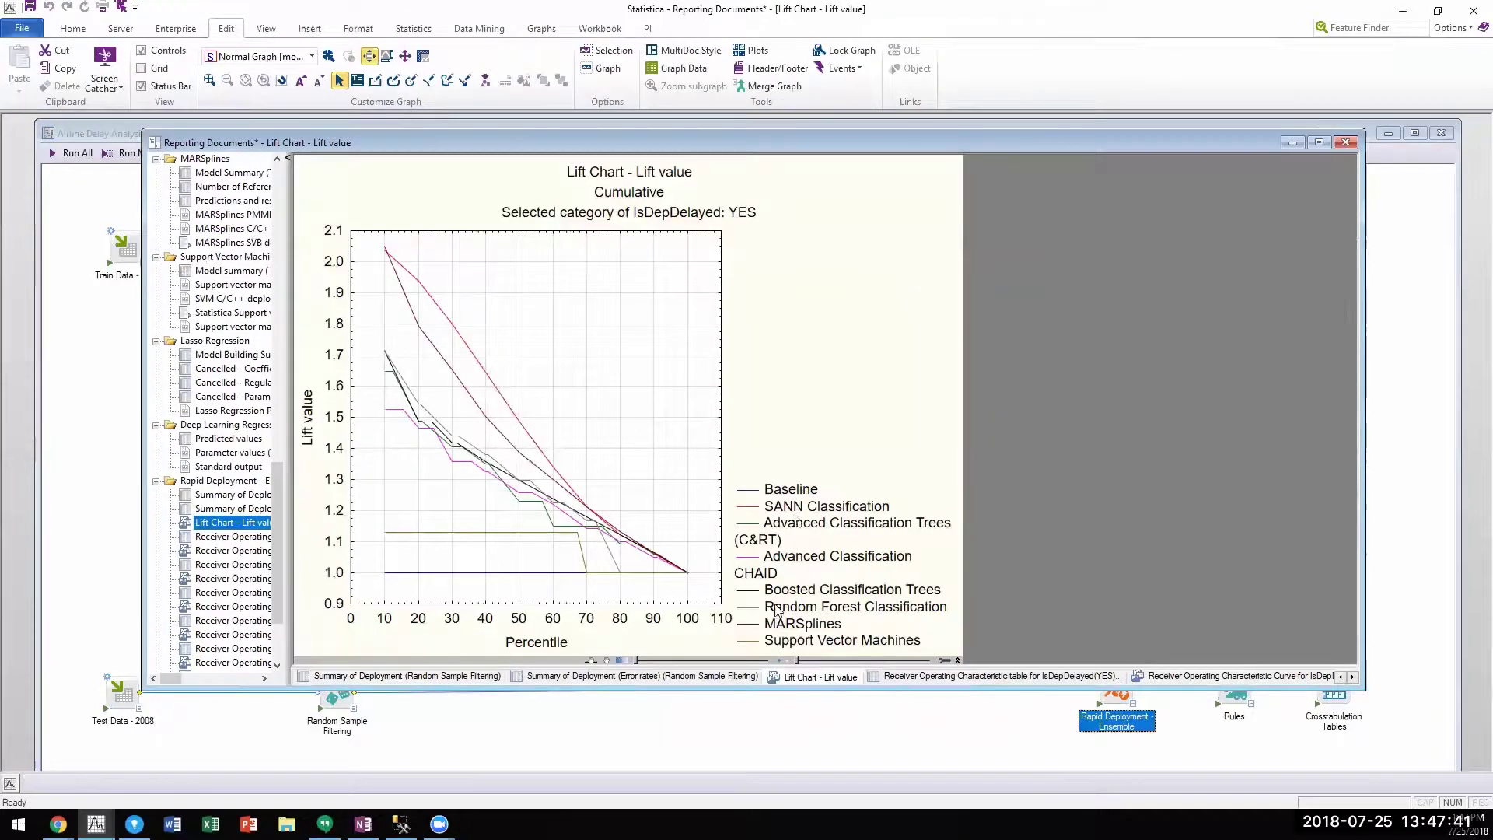
left_click(462, 342)
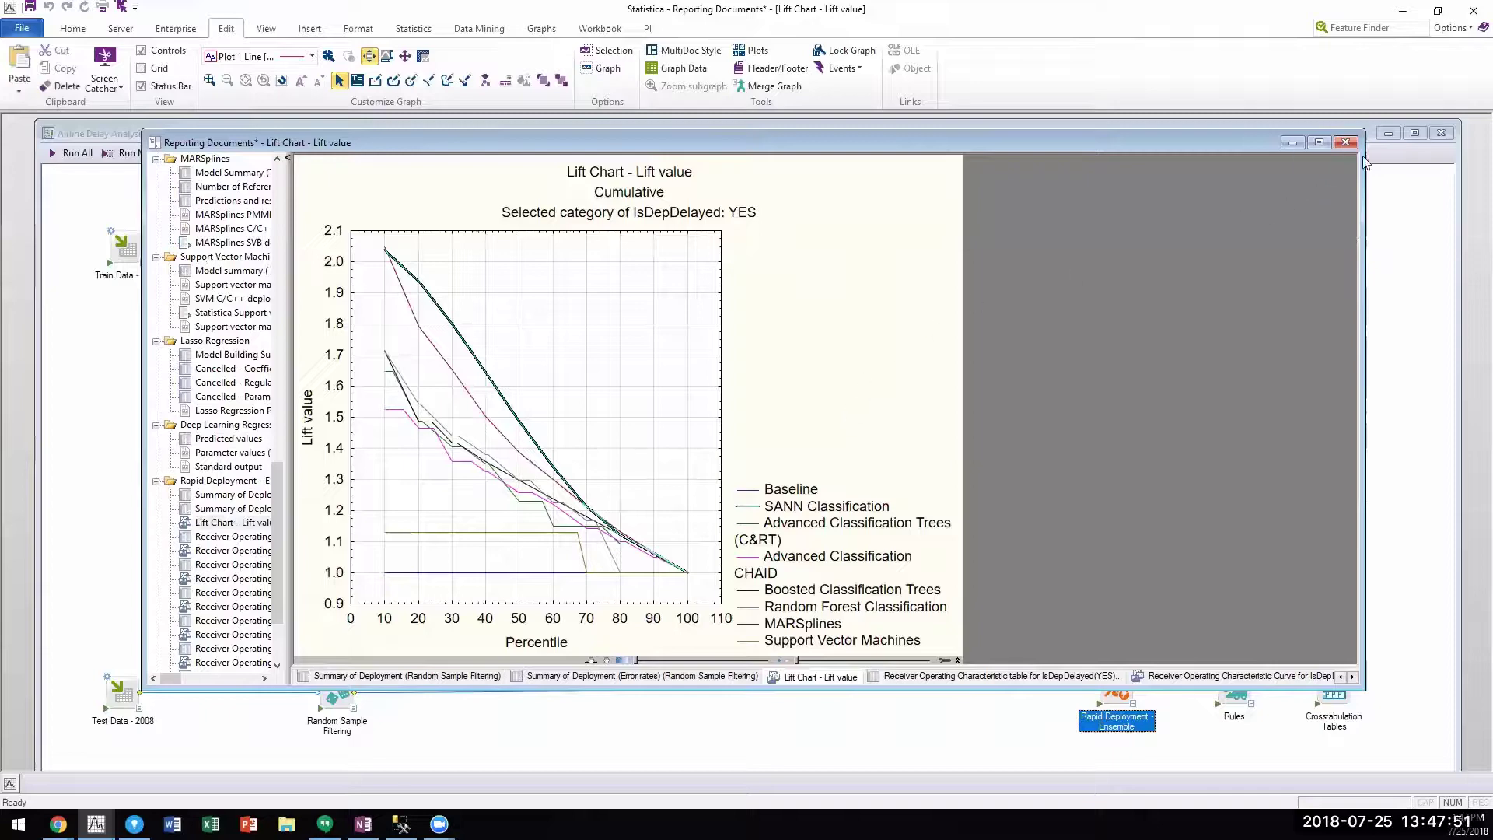
left_click(1345, 142)
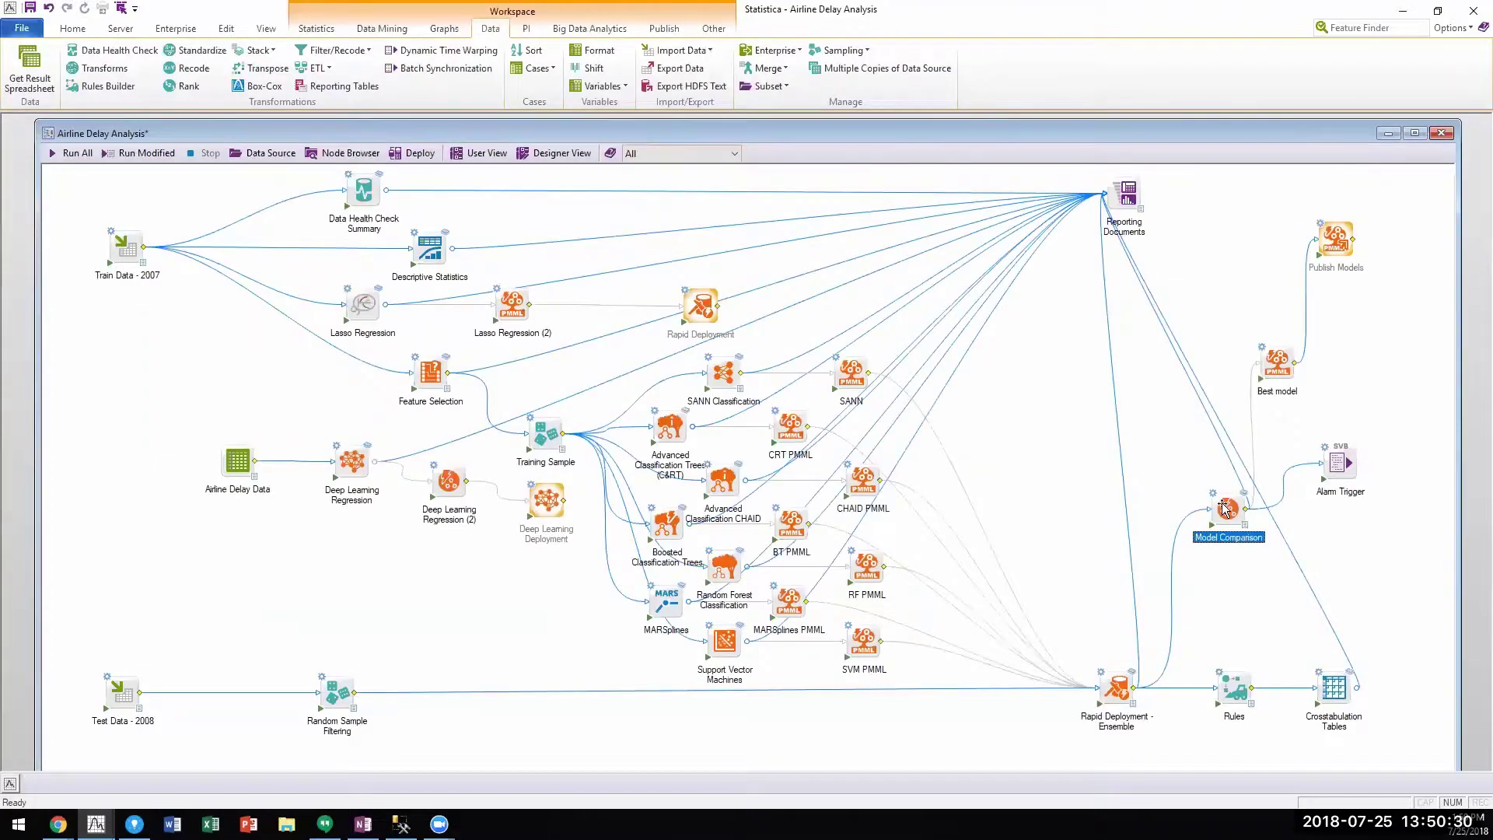
double_click(1218, 498)
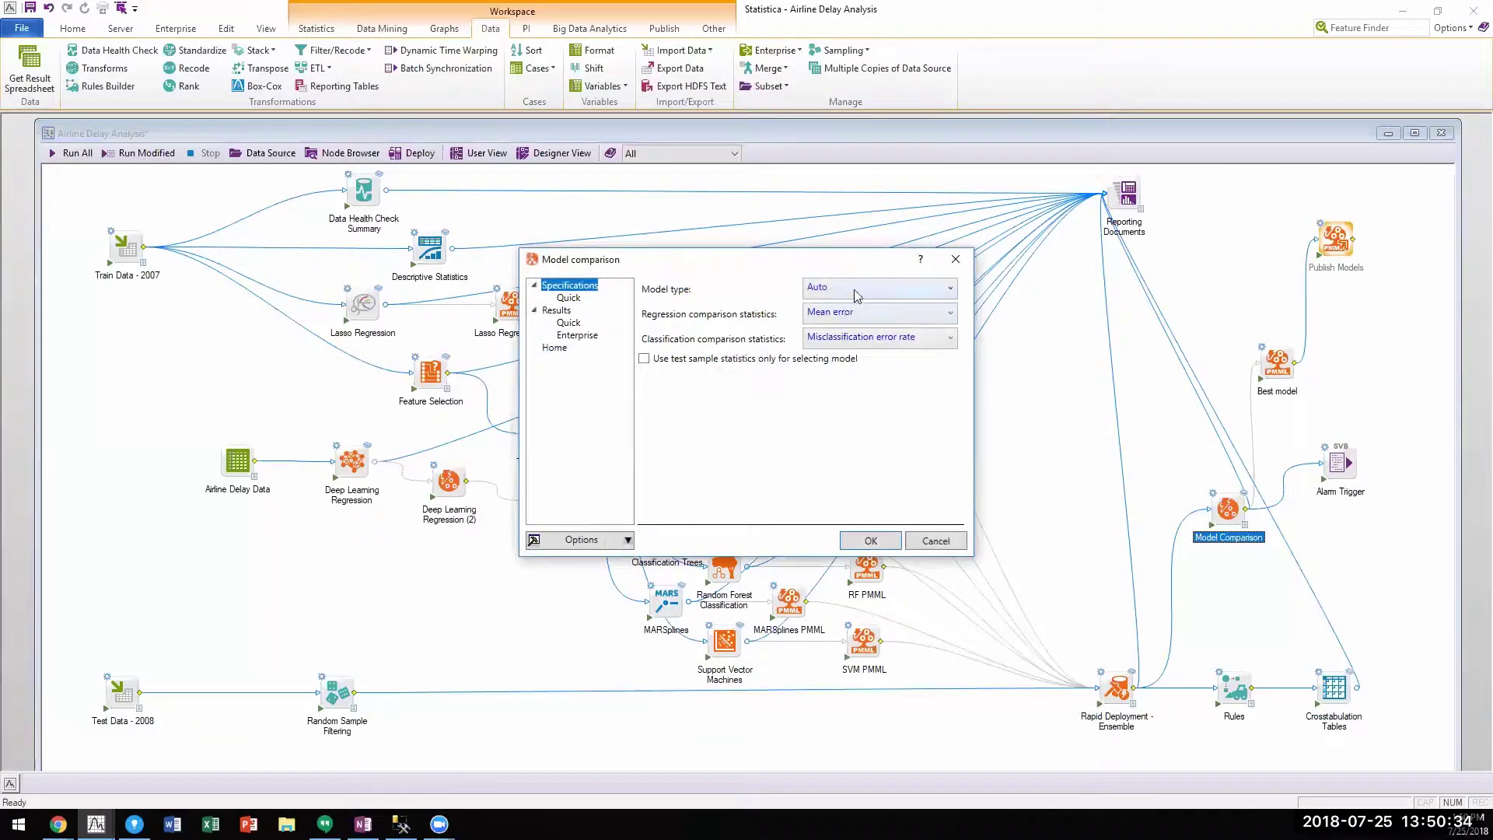
left_click(857, 294)
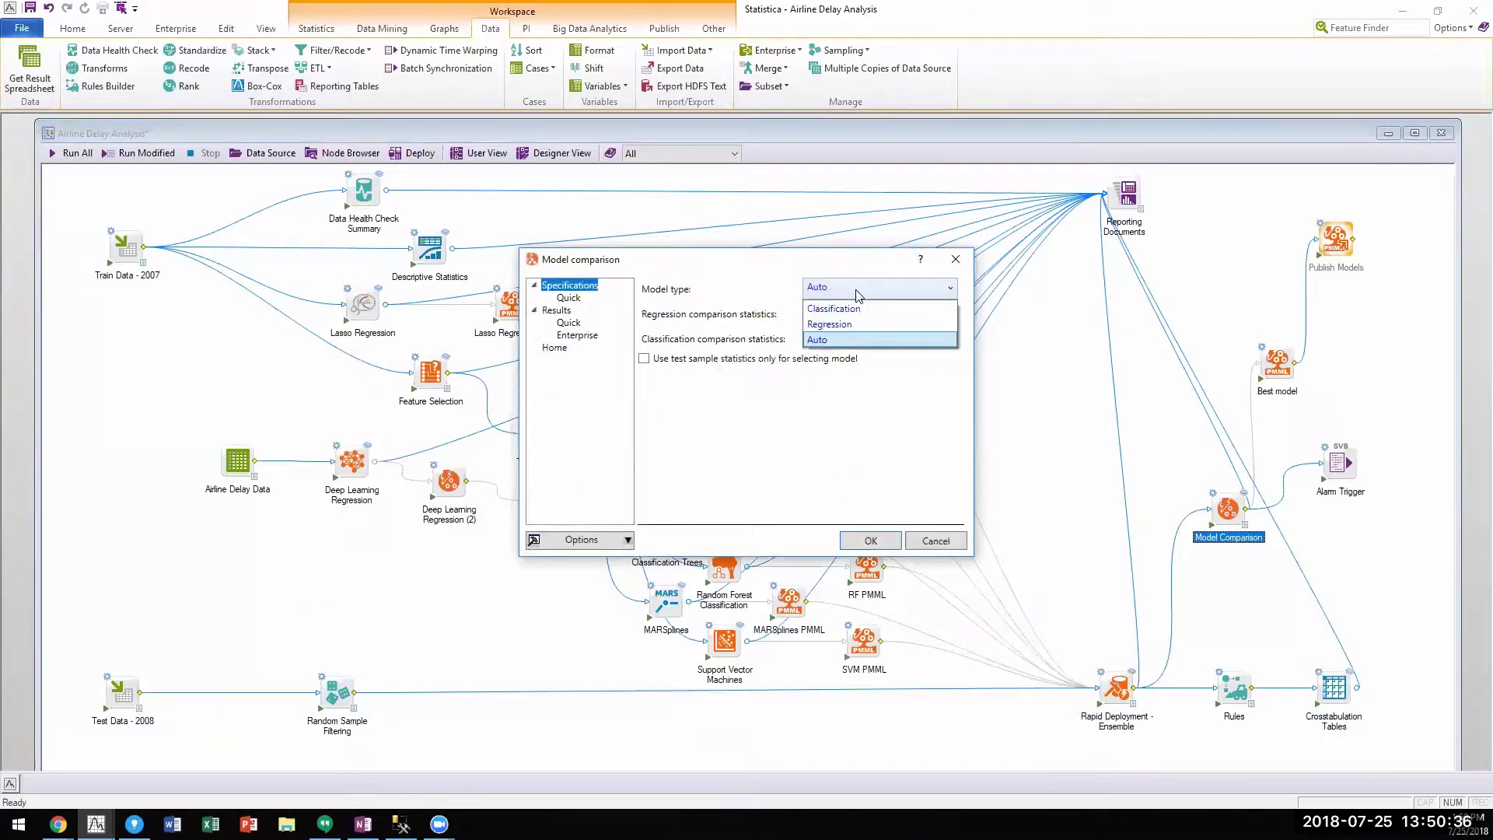
left_click(858, 296)
left_click(857, 314)
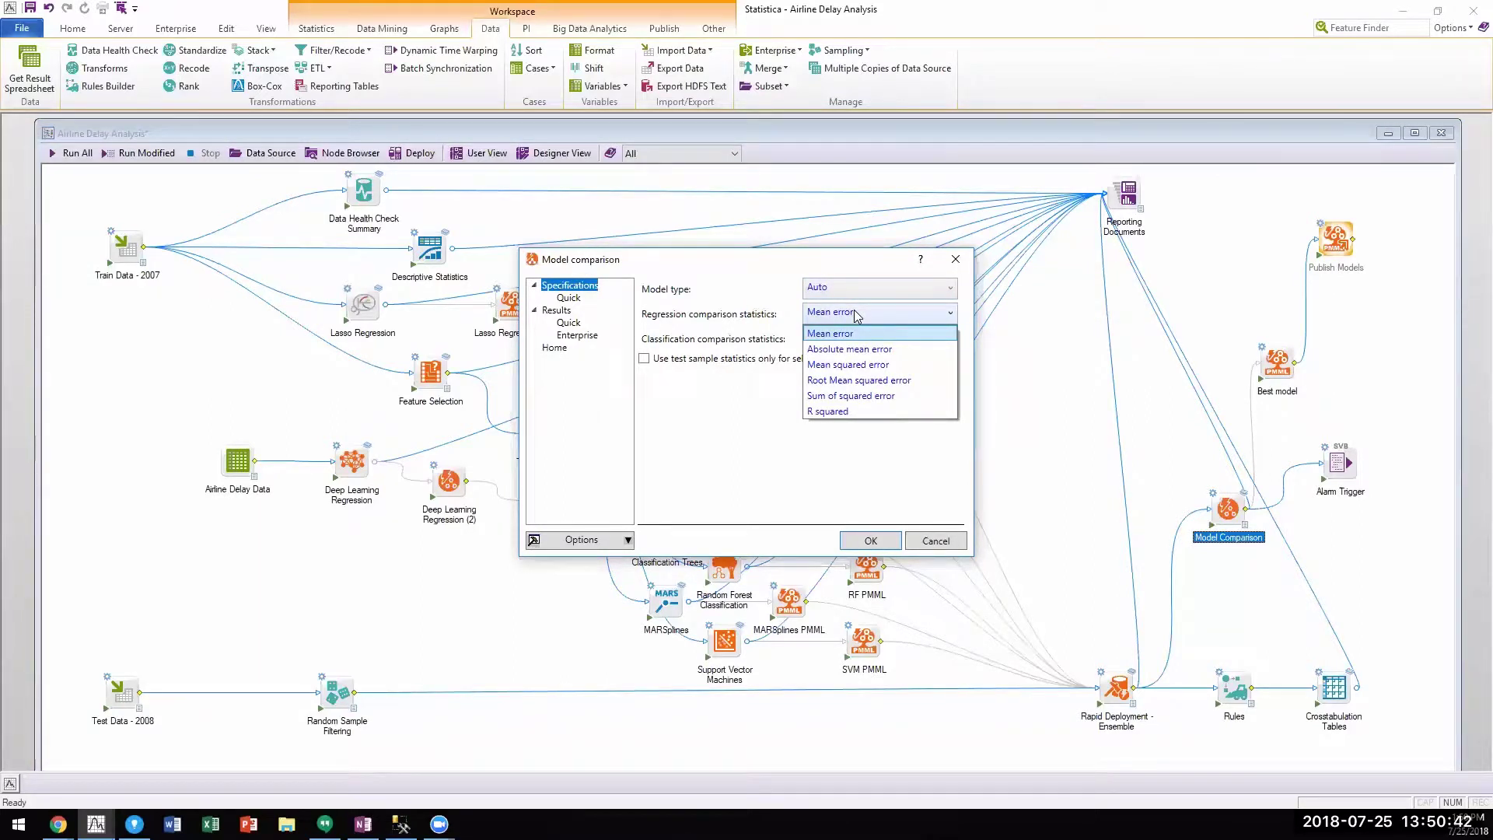
left_click(856, 315)
left_click(867, 338)
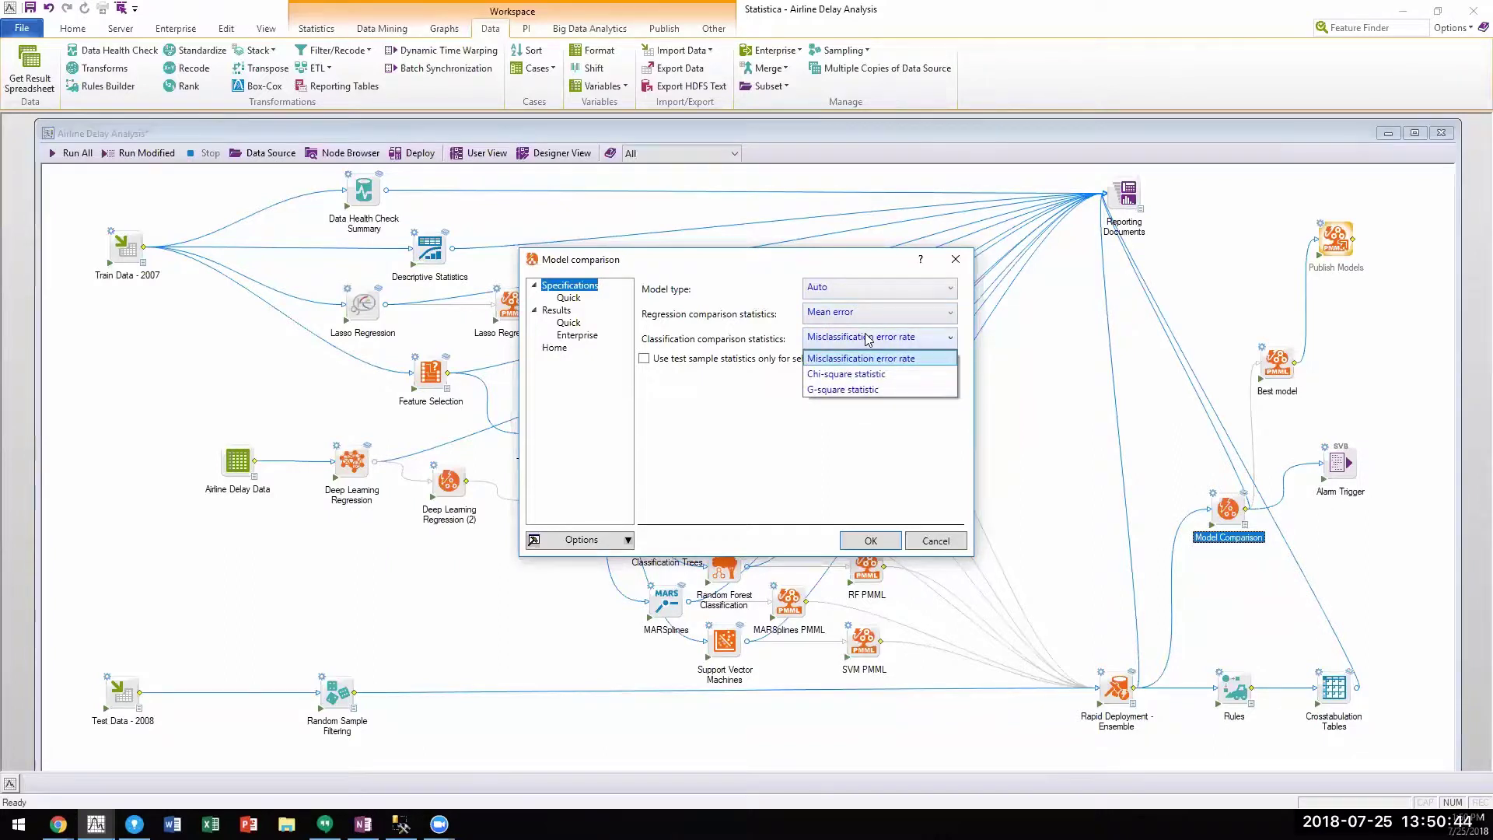
left_click(759, 311)
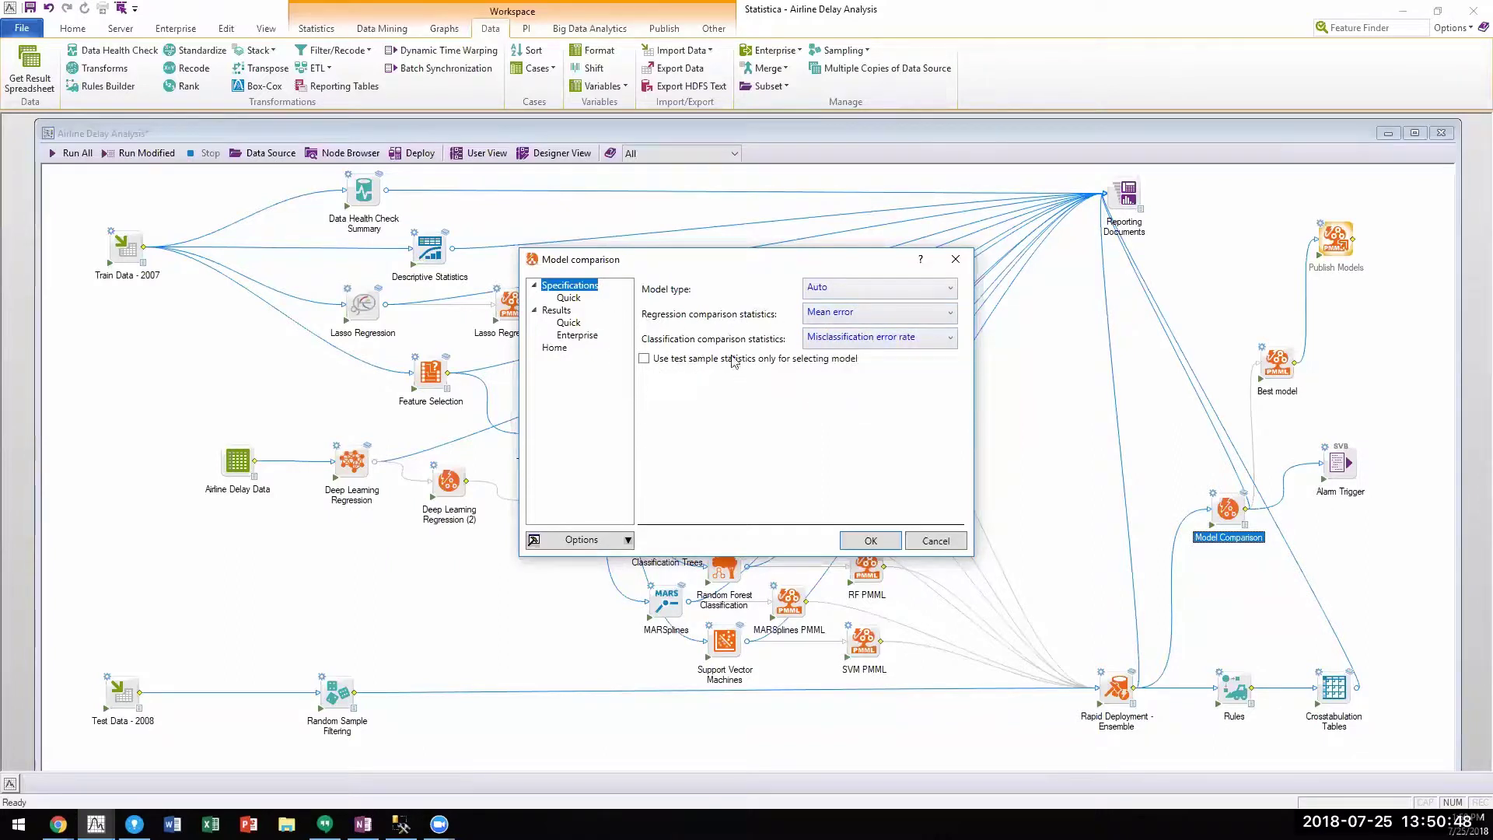
left_click(591, 336)
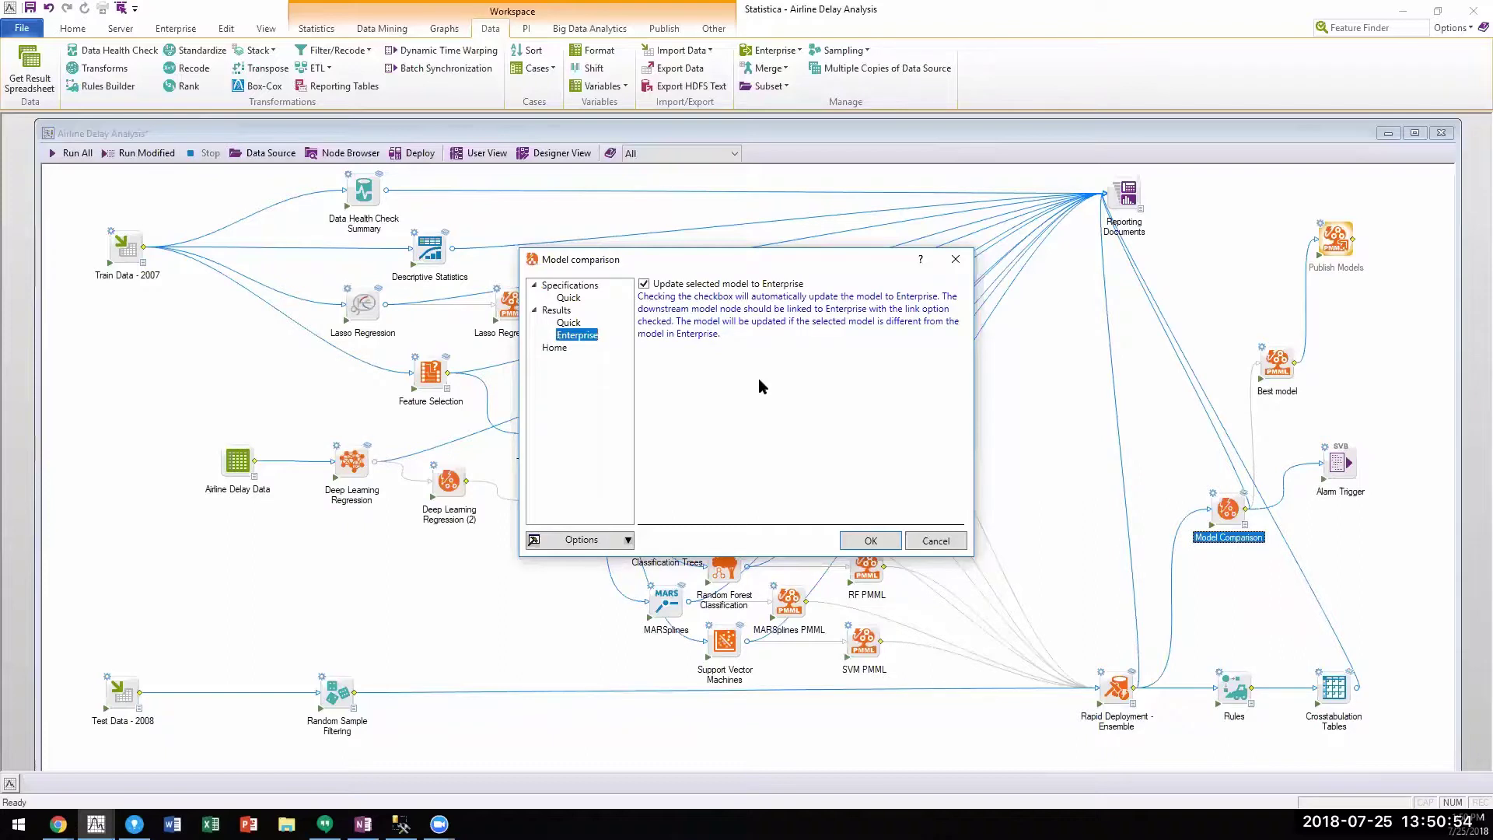
left_click(955, 259)
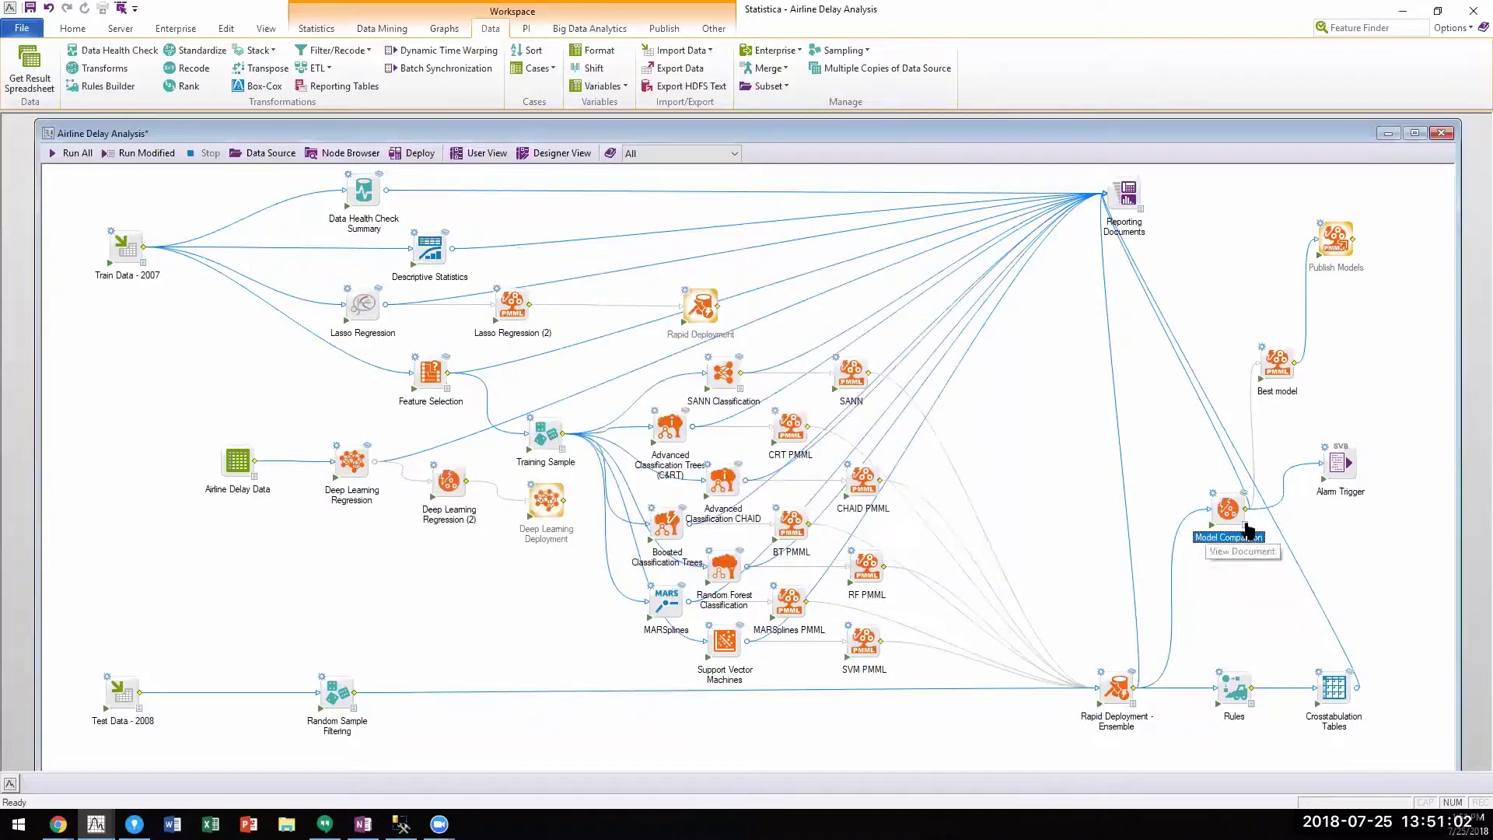
left_click(1338, 465)
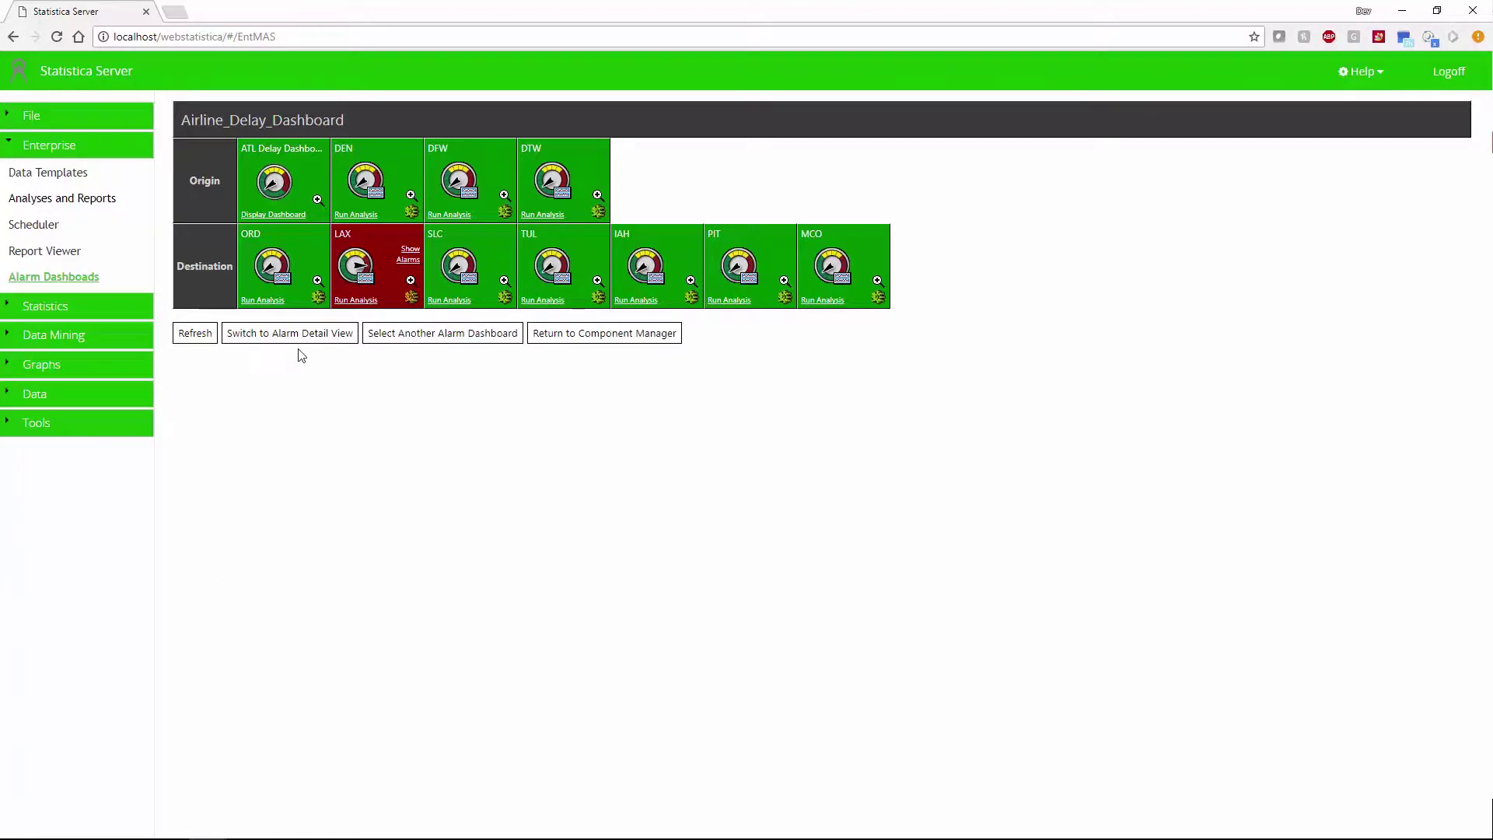
Step: Expand ATL into its airline delay tiles and run the AA Delay analysis, highlighting AVG_error_rate
left_click(317, 201)
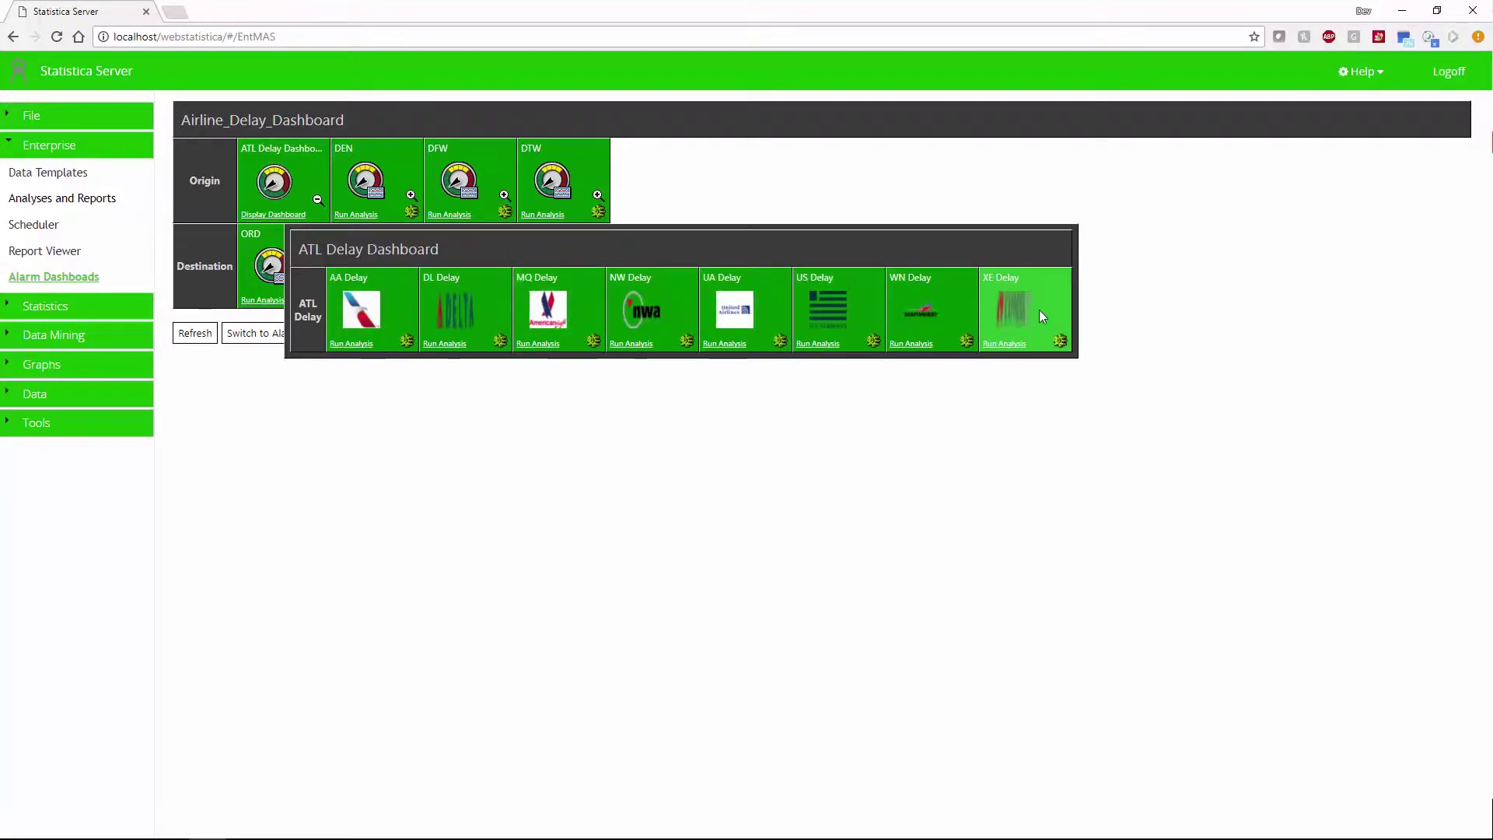
left_click(348, 344)
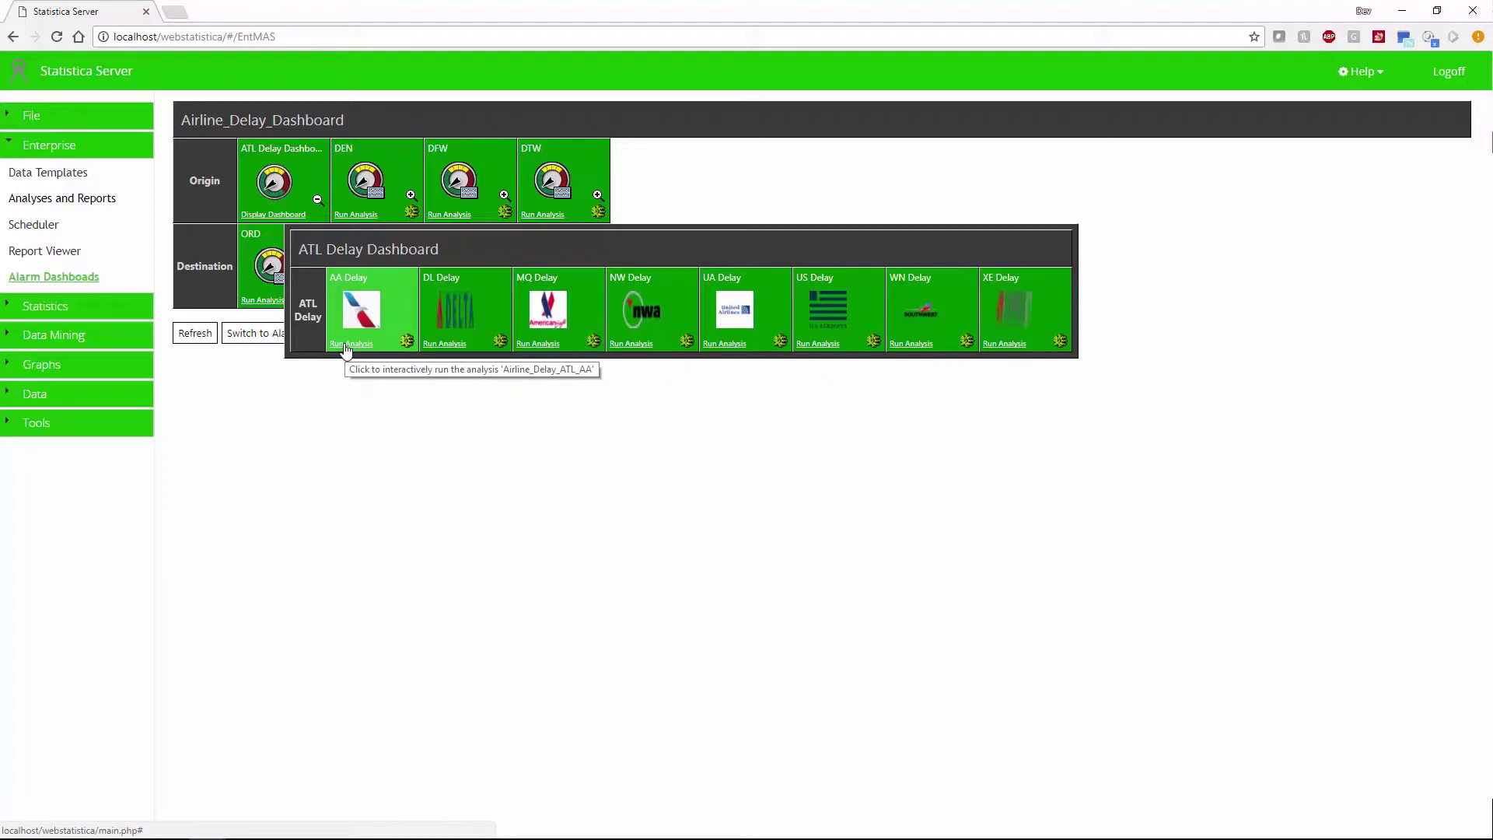
left_click_drag(245, 119, 159, 117)
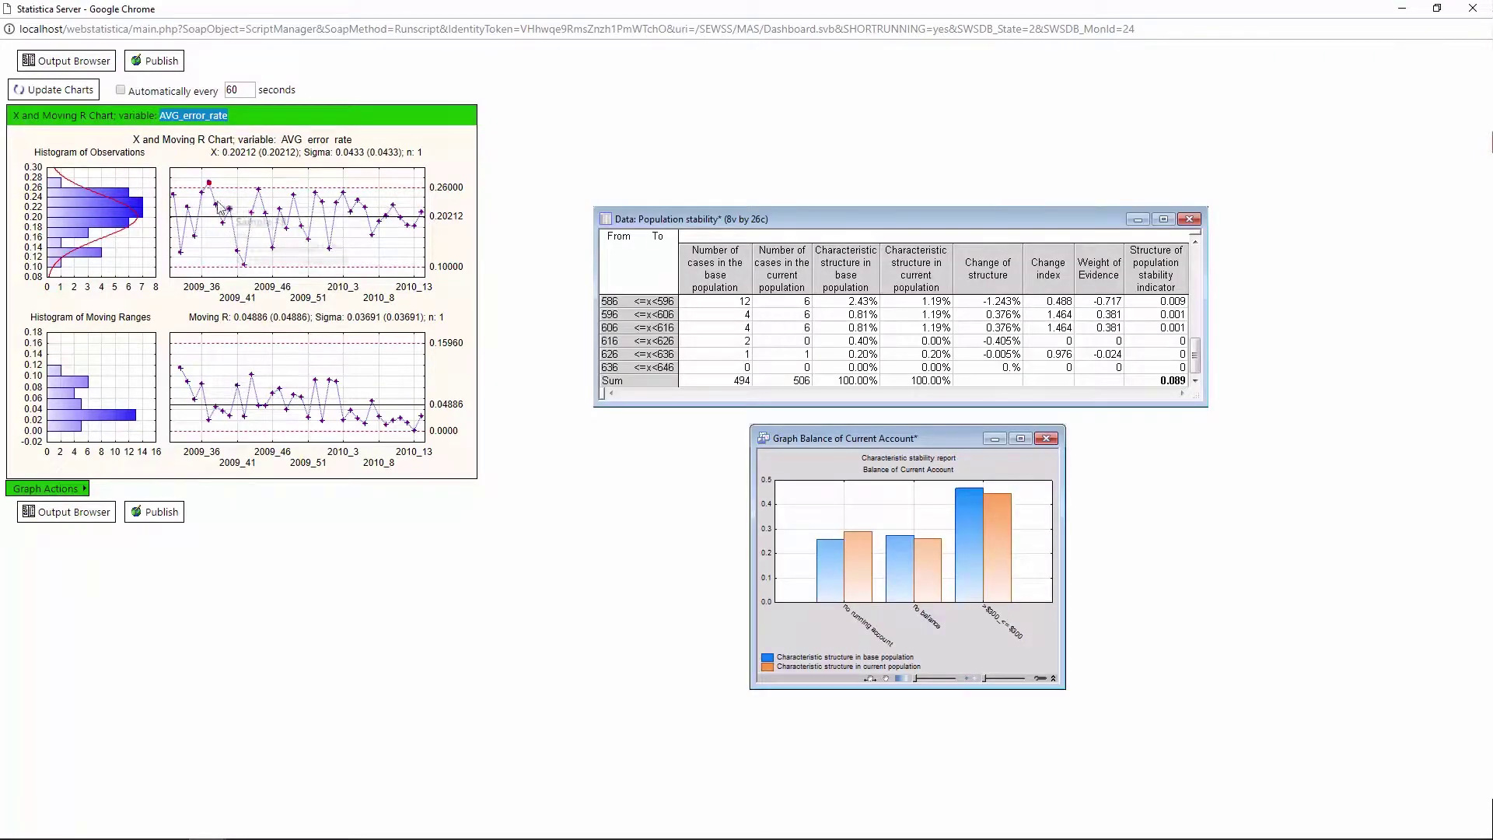
mouse_move(210, 185)
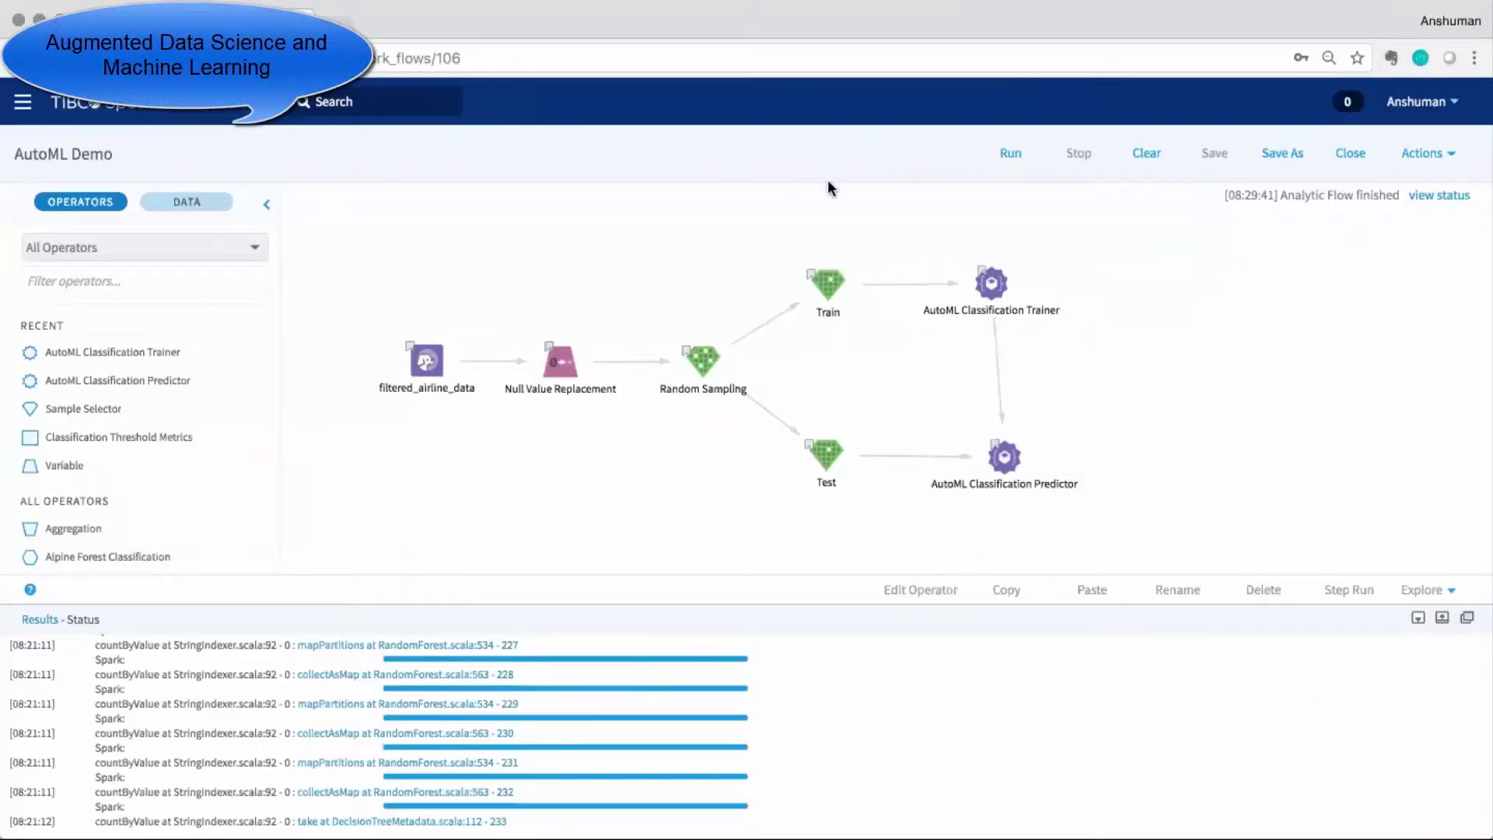
Step: Preview the filtered_airline_data table, then review Null Value Replacement's parameters and close them unchanged
left_click(425, 374)
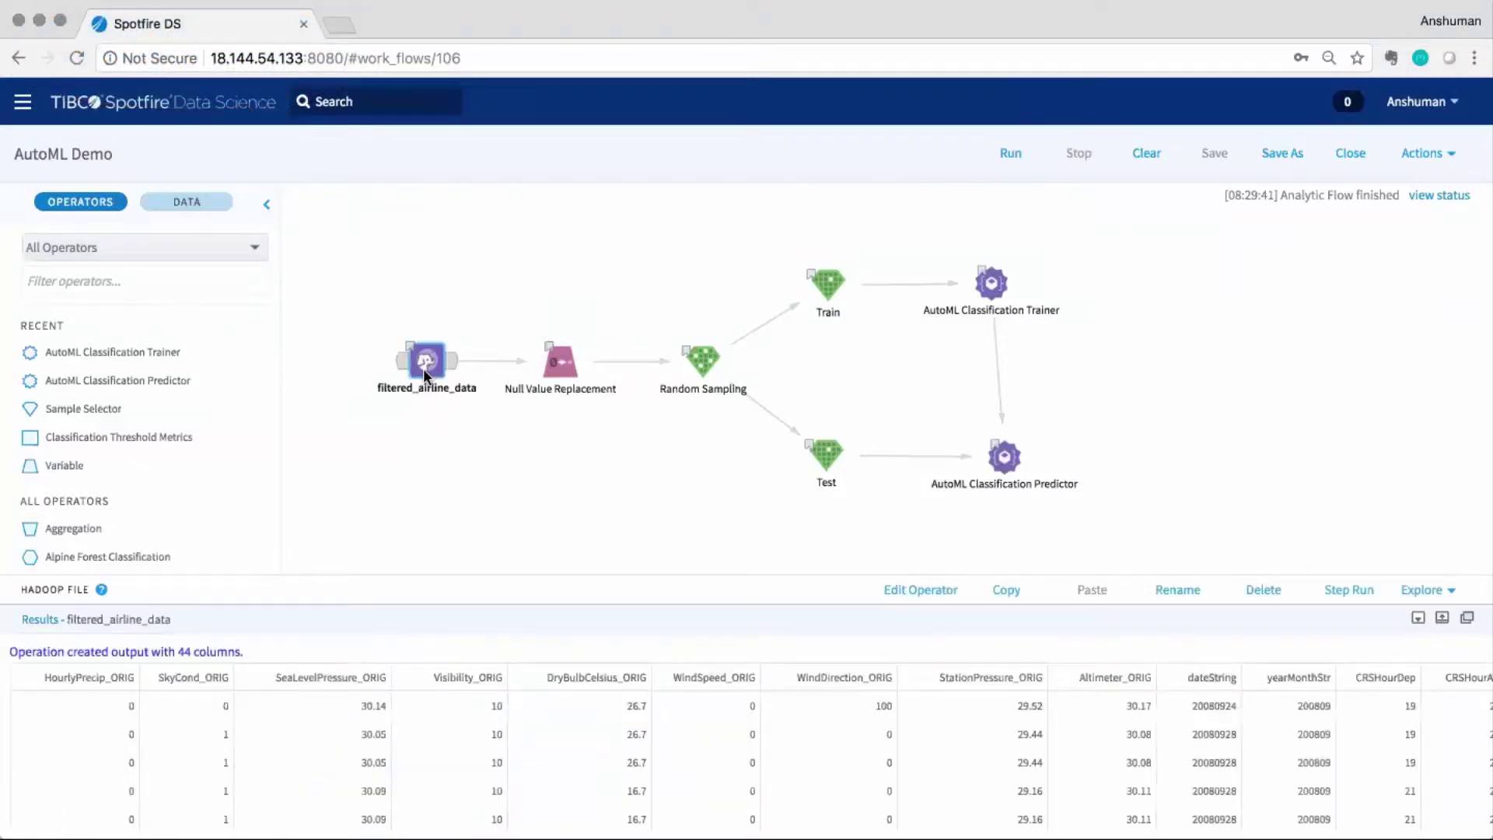
double_click(562, 365)
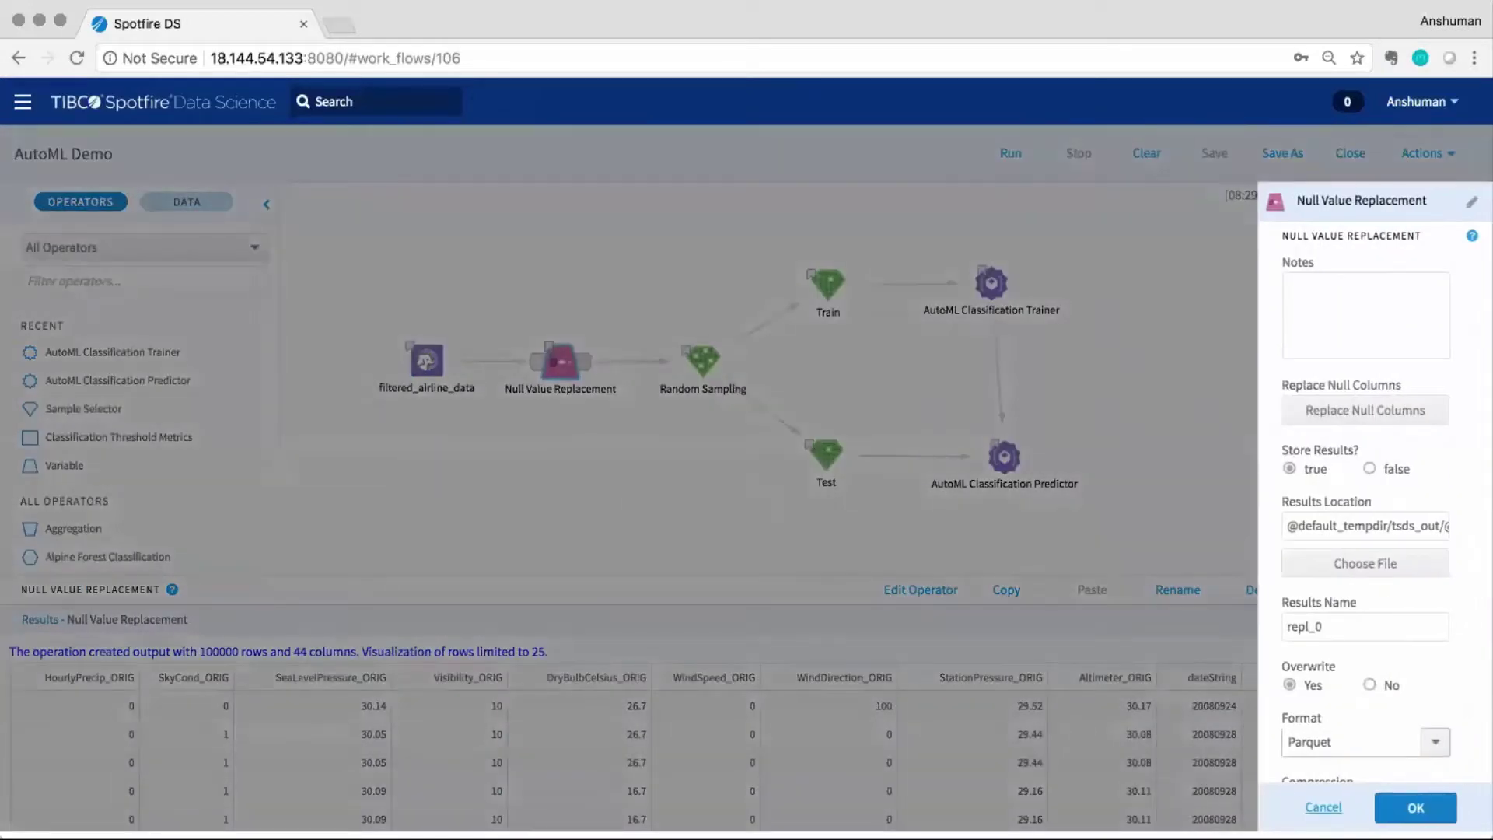
left_click(1323, 808)
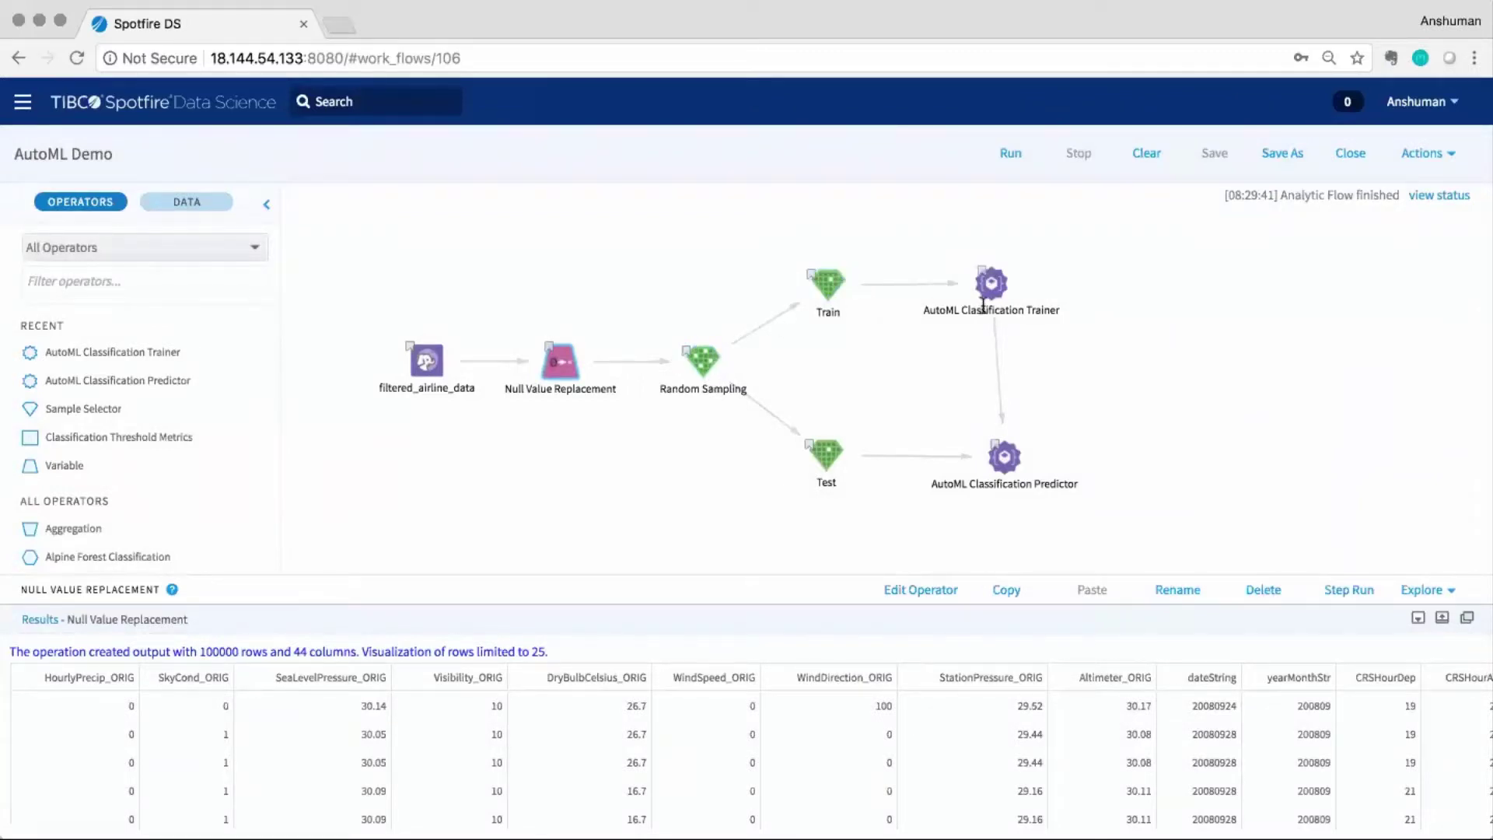
Step: View the AutoML trainer's GBTC model leaderboard, then scroll back through the flow's Spark status log
left_click(1003, 284)
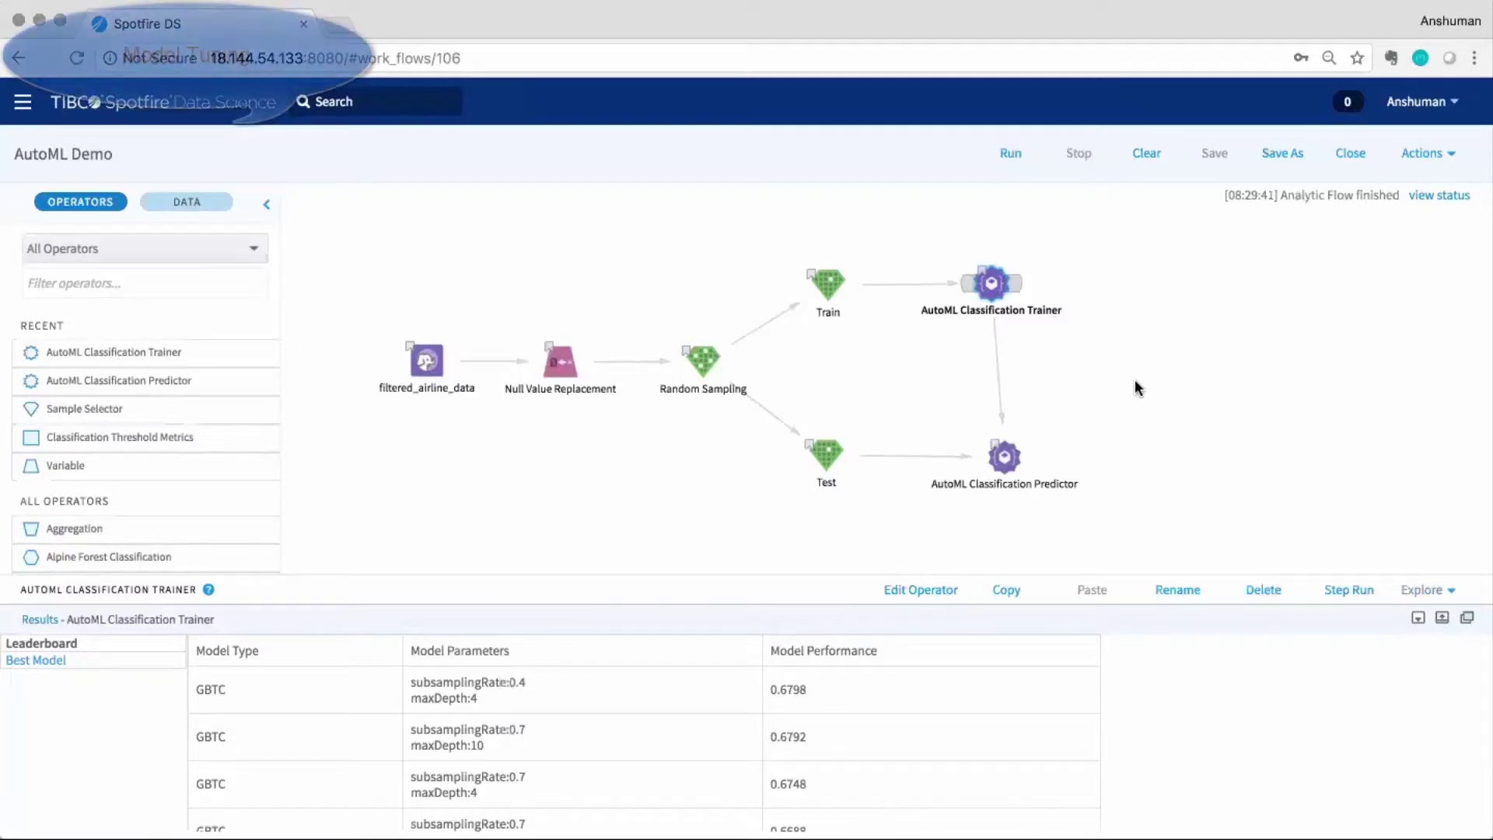
left_click(879, 513)
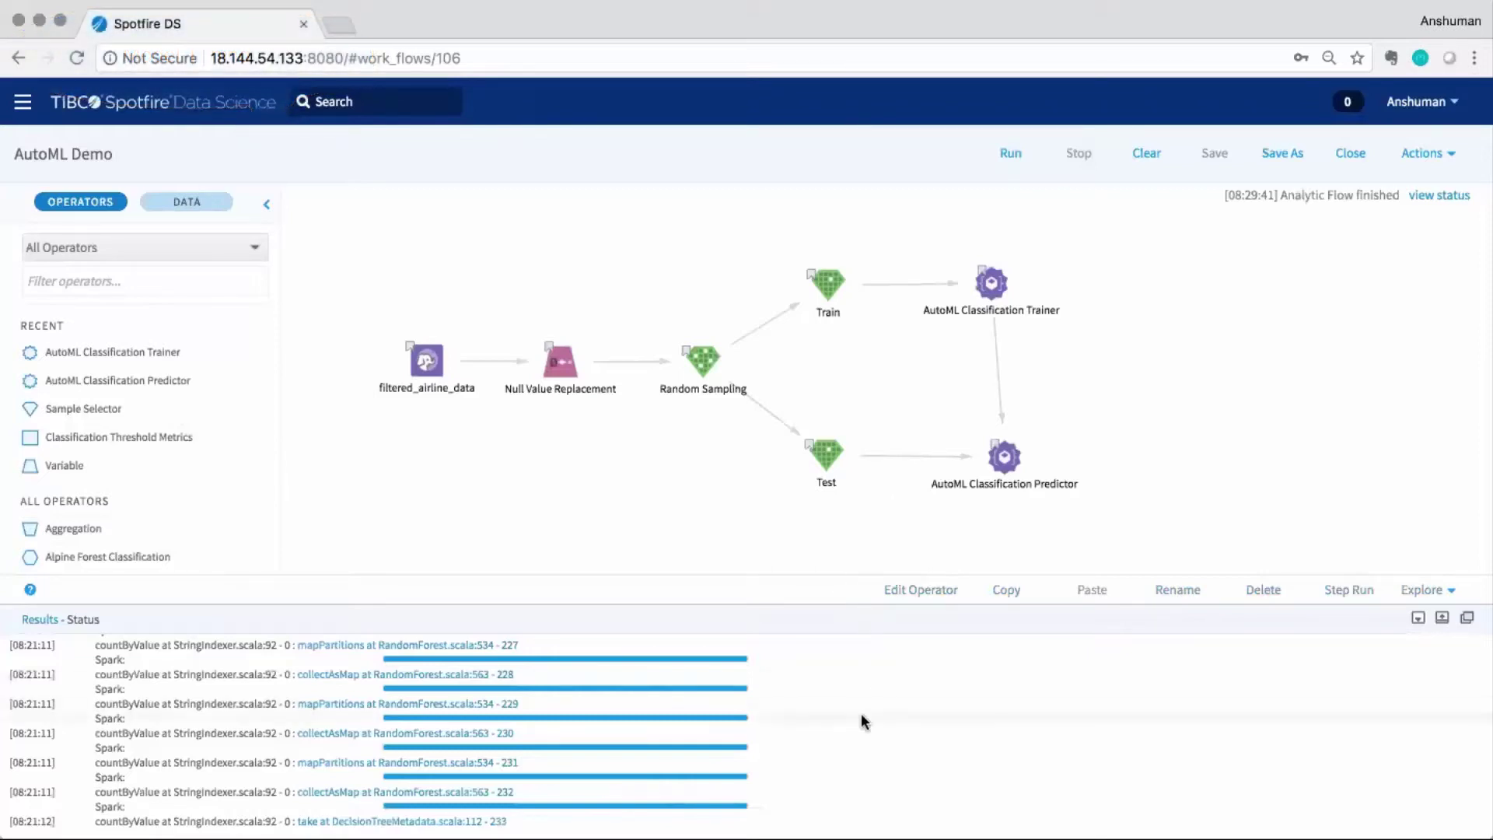
scroll(863, 722, "up", 7)
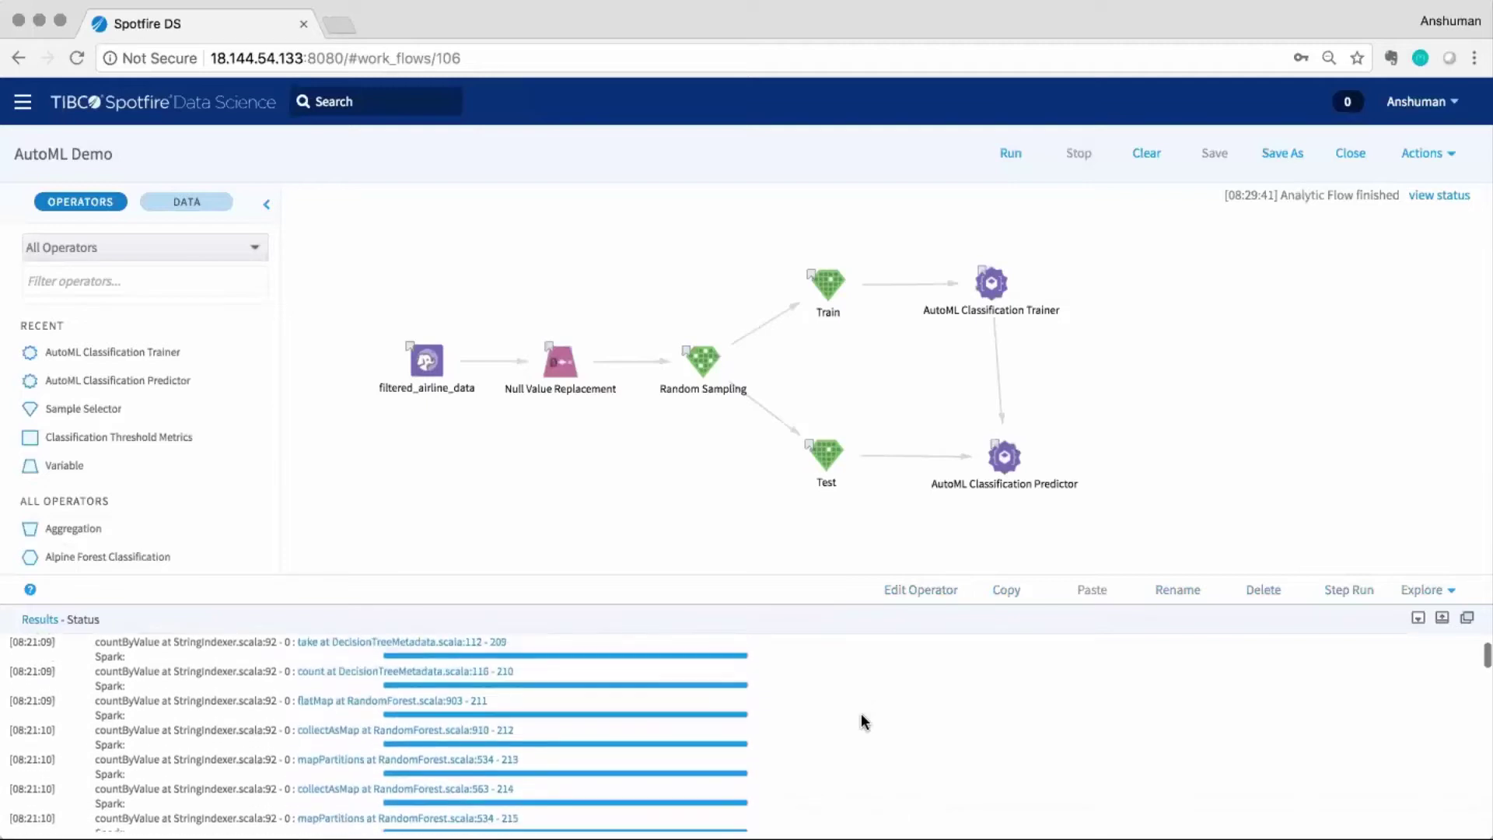
scroll(863, 722, "up", 12)
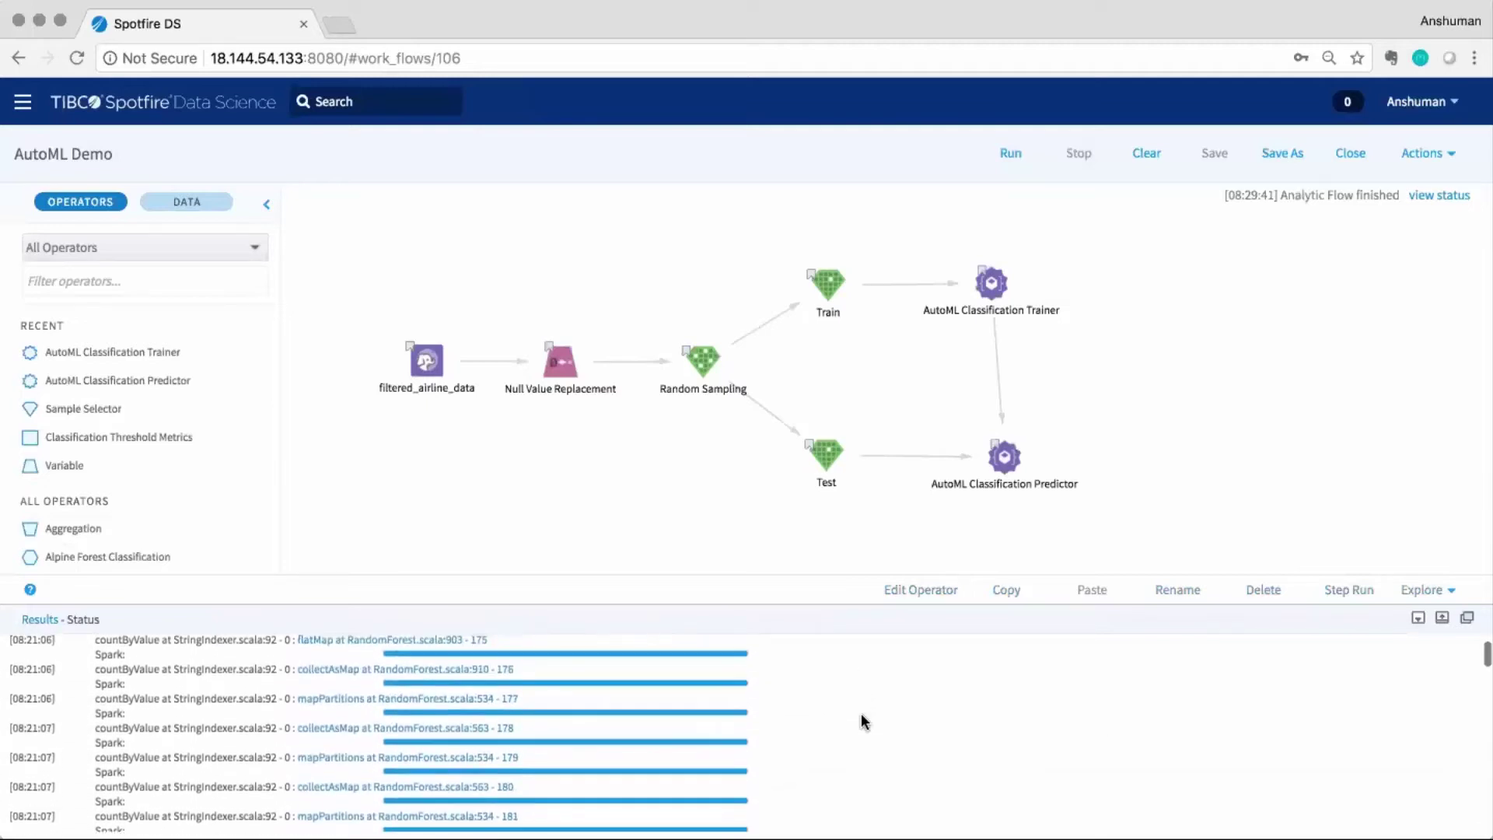
scroll(863, 721, "up", 12)
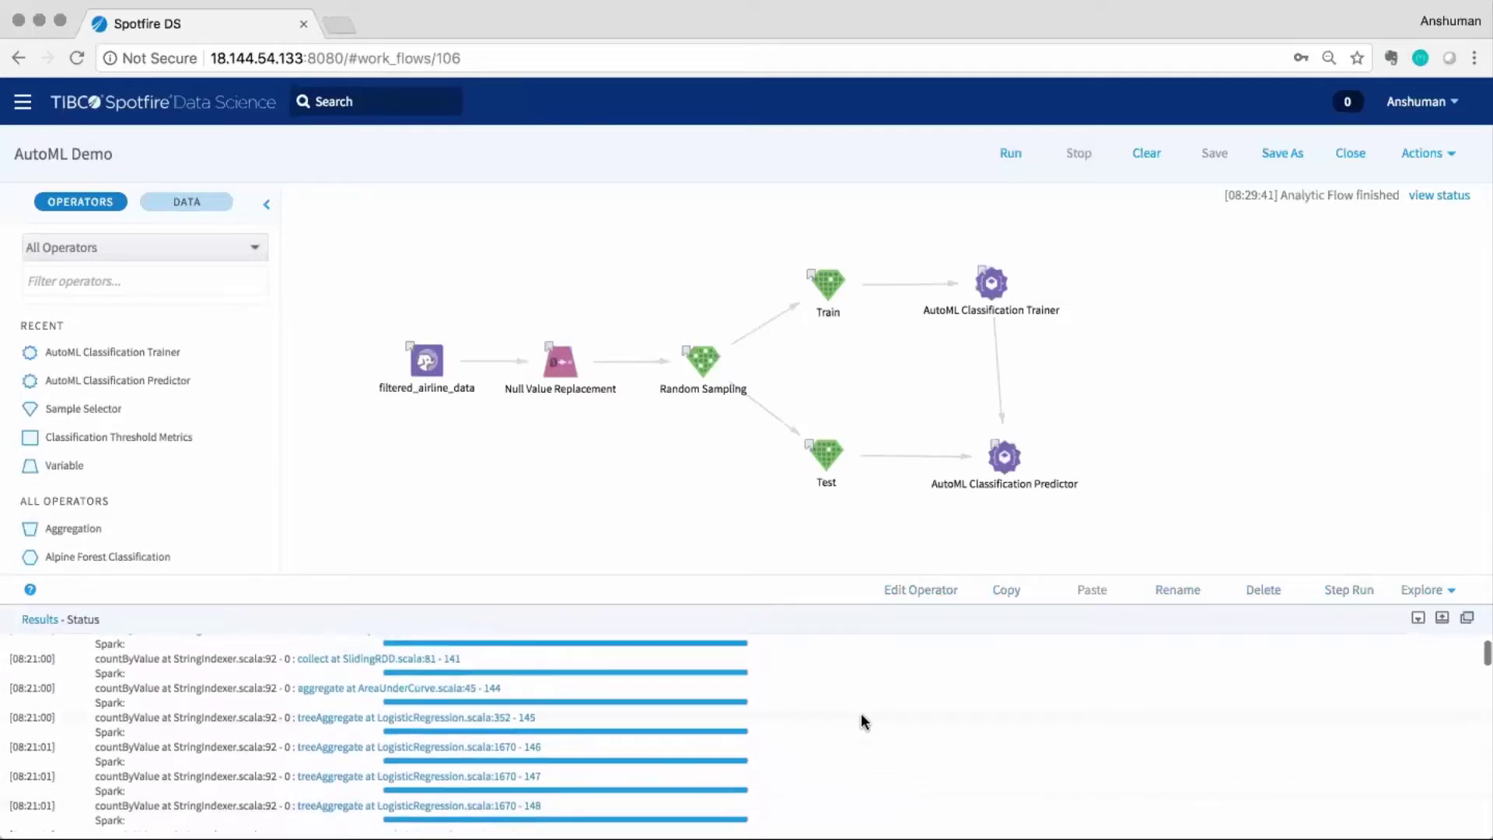
Step: Reopen the trainer leaderboard and display the best model's parameters, such as stepSize 0.1 and lossType logistic
left_click(1005, 280)
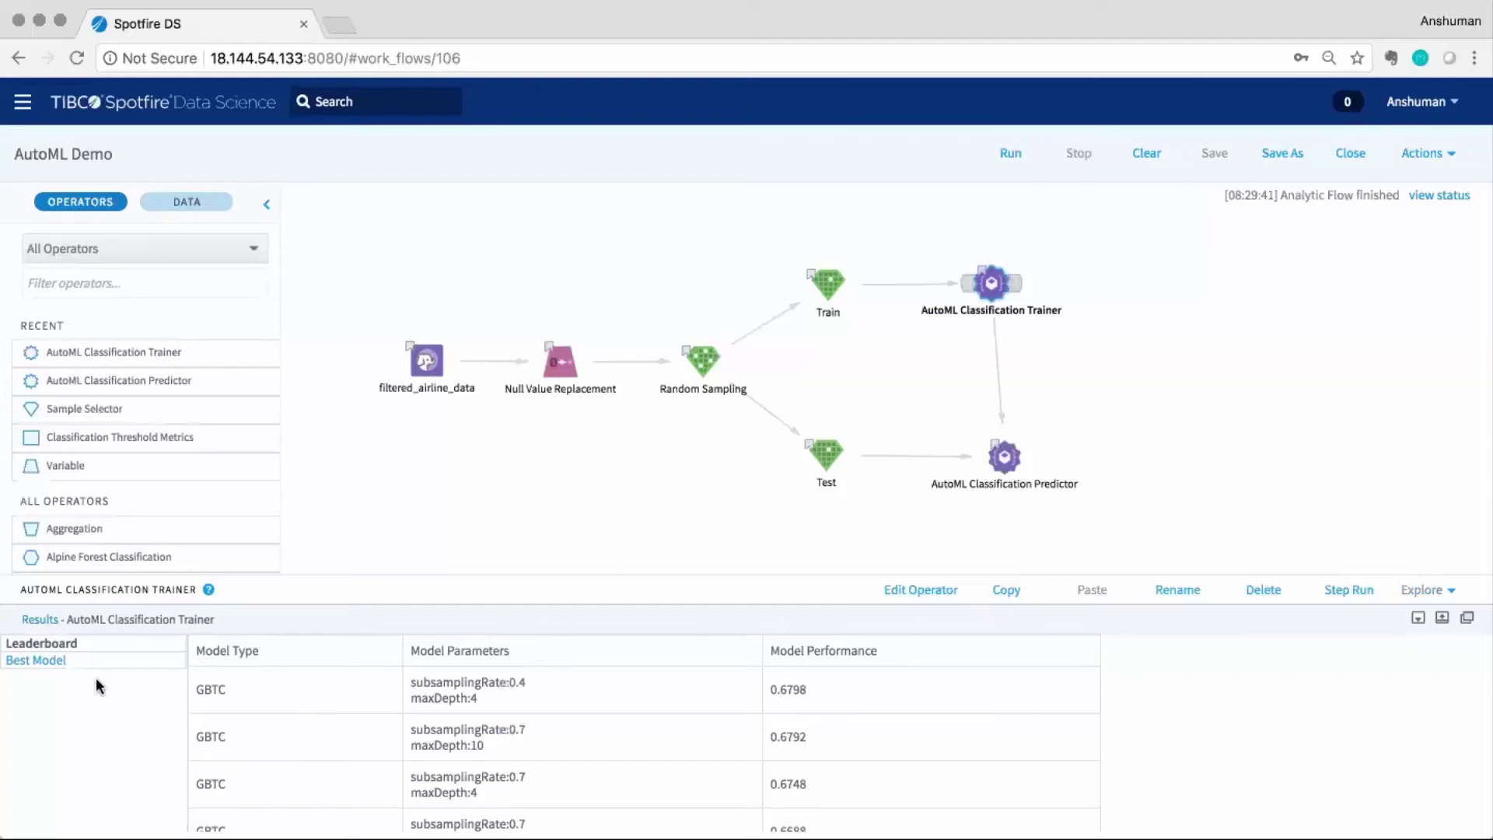
left_click(44, 660)
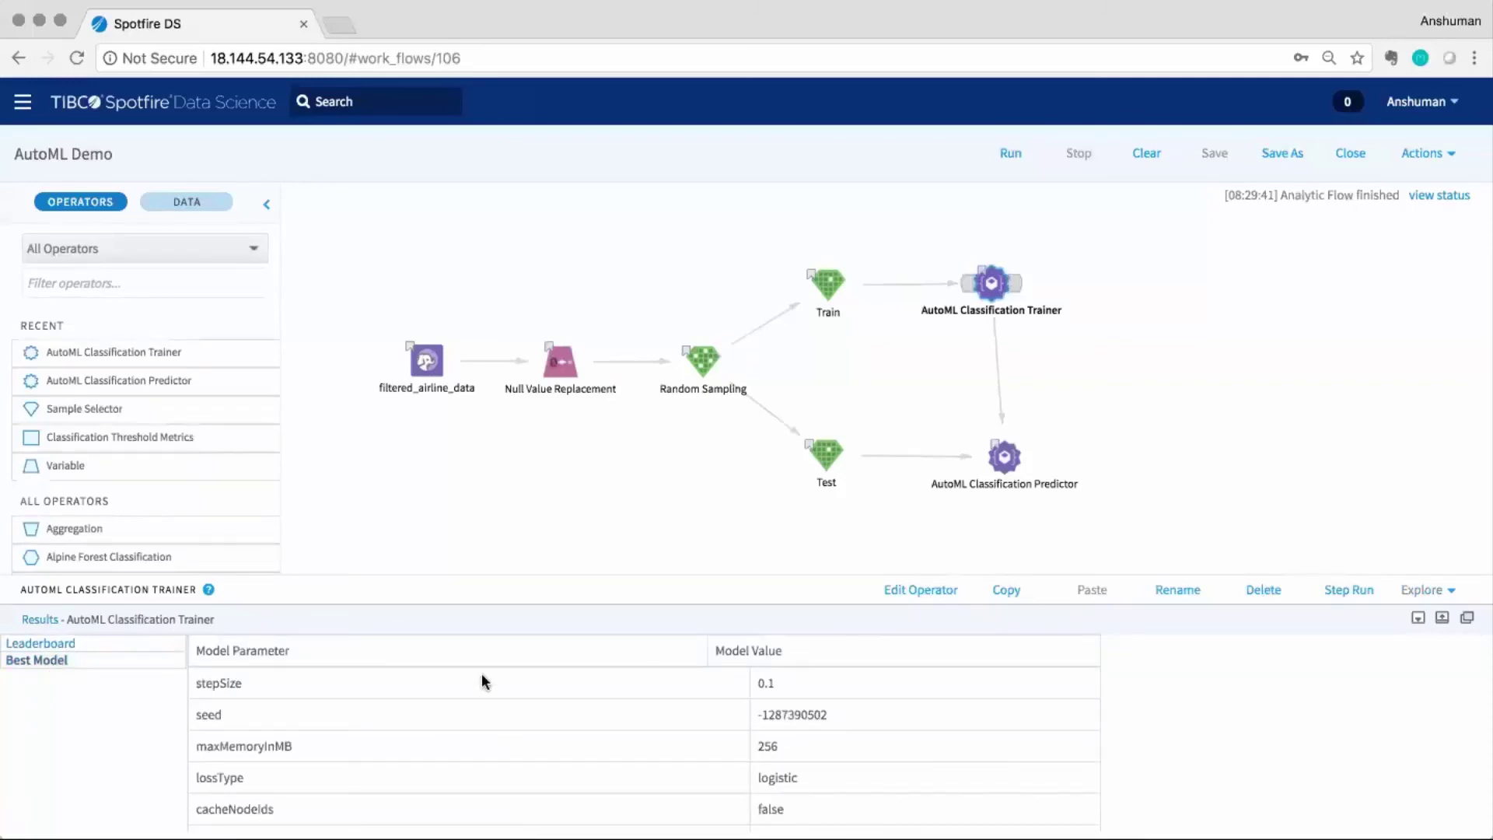